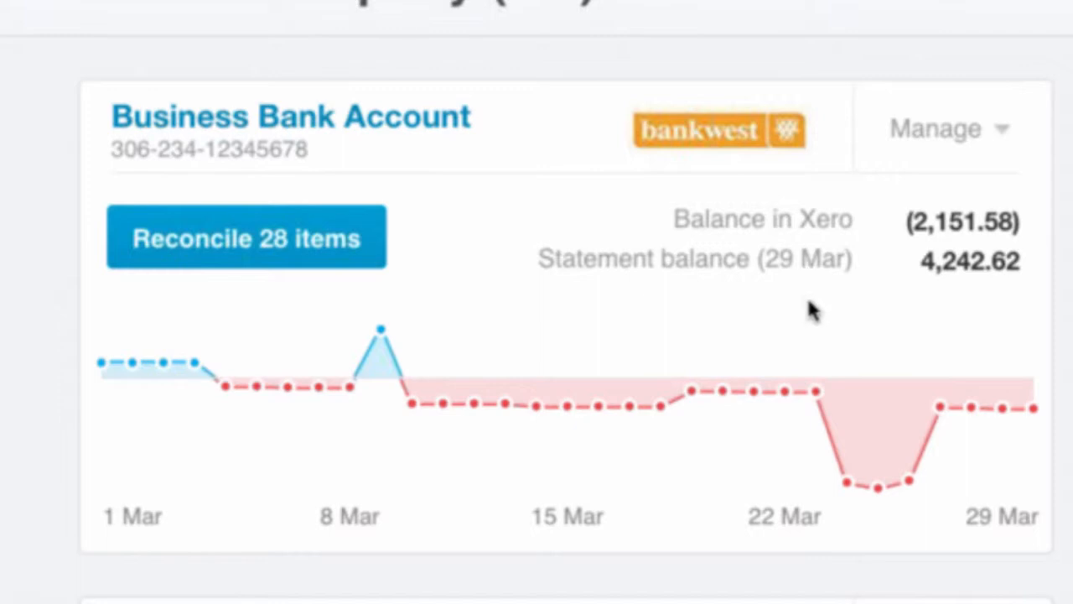
Examine the Business Bank Account on the dashboard, comparing its balance in Xero with its statement balance.
scroll(810, 311, "down", 1)
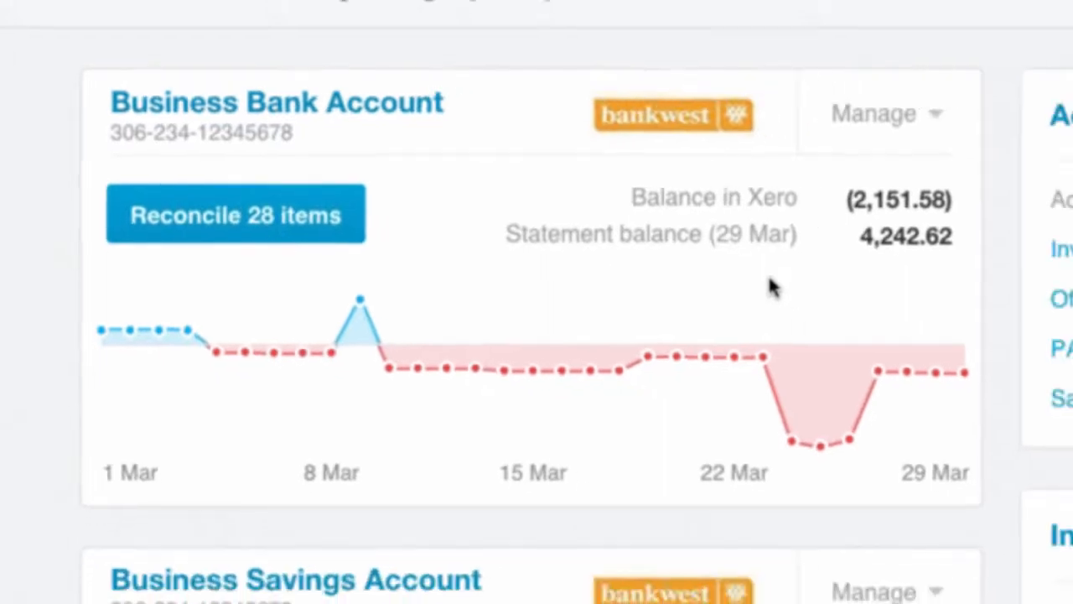
scroll(426, 225, "down", 1)
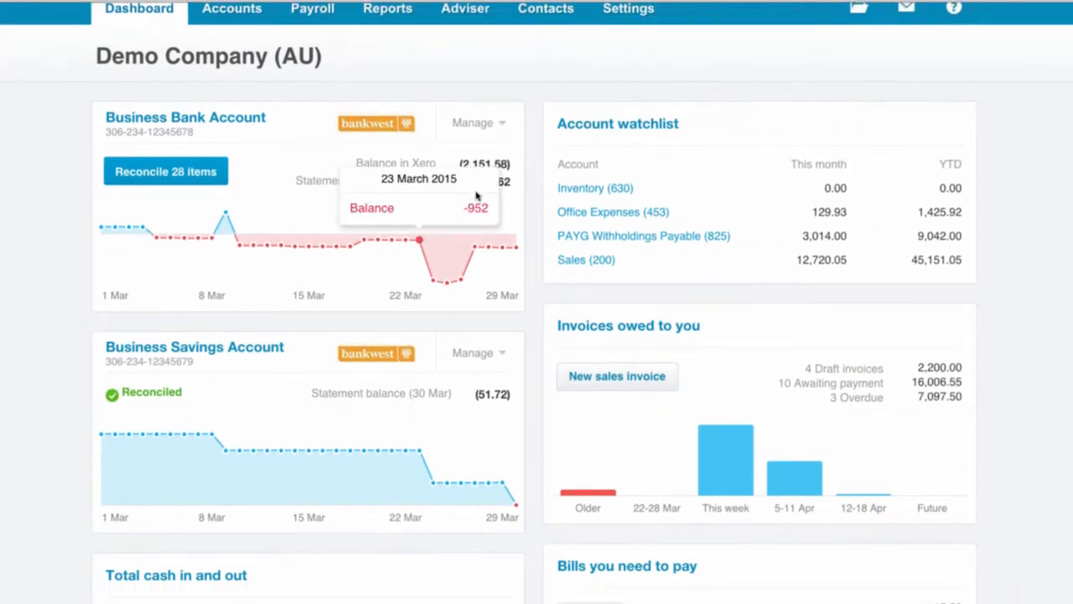
scroll(528, 202, "down", 1)
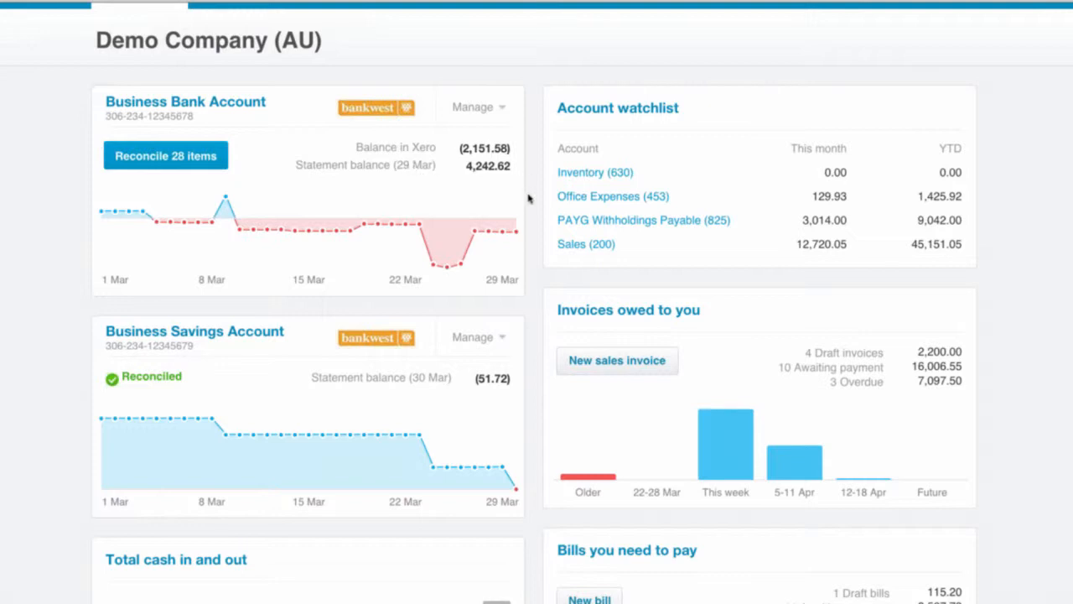
scroll(530, 195, "down", 1)
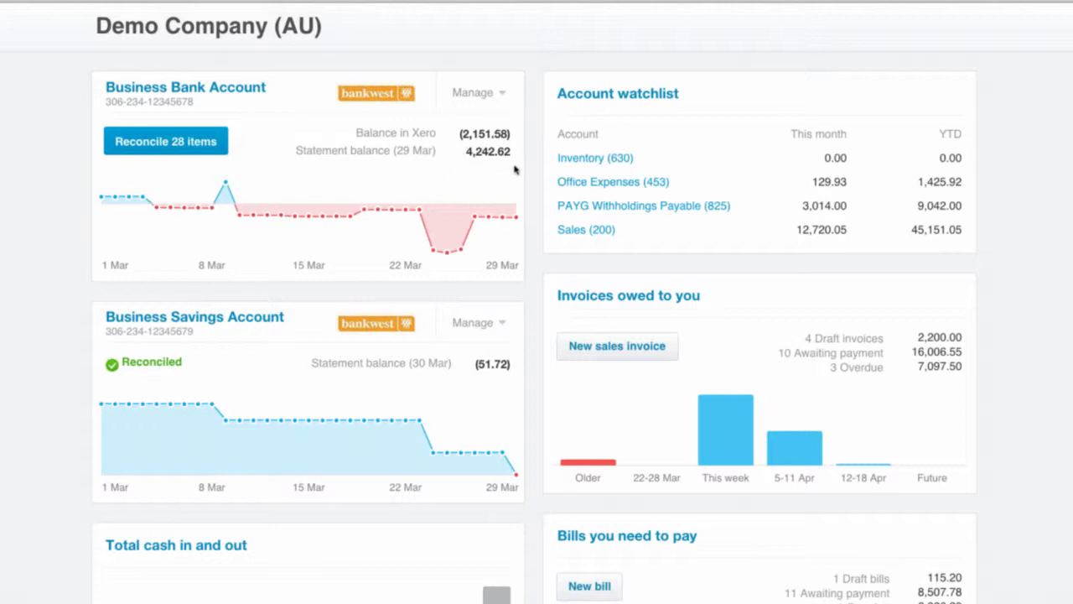
scroll(515, 169, "up", 1)
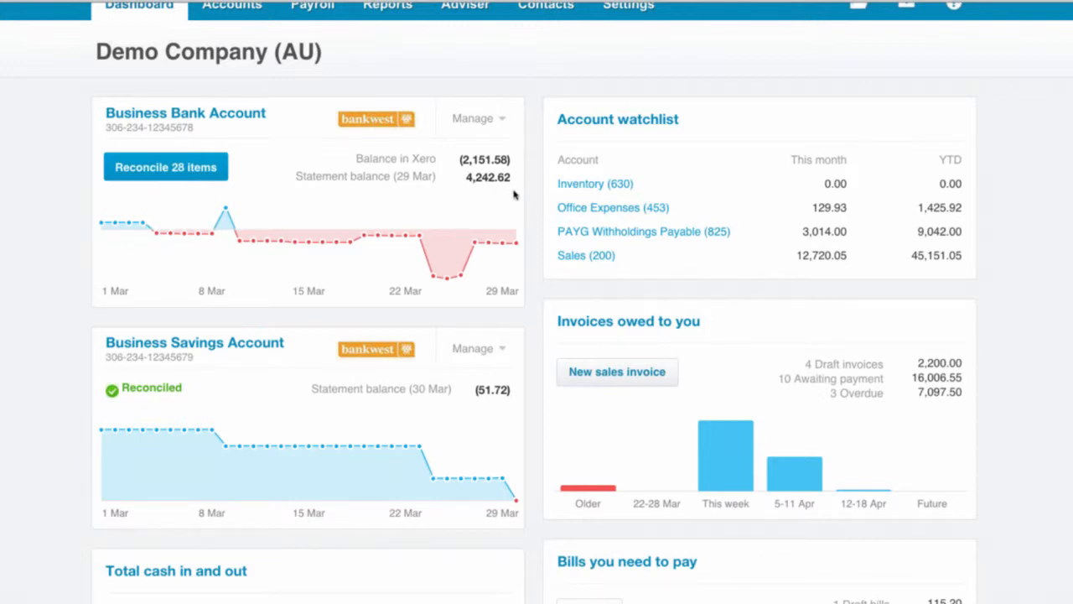
scroll(515, 194, "down", 1)
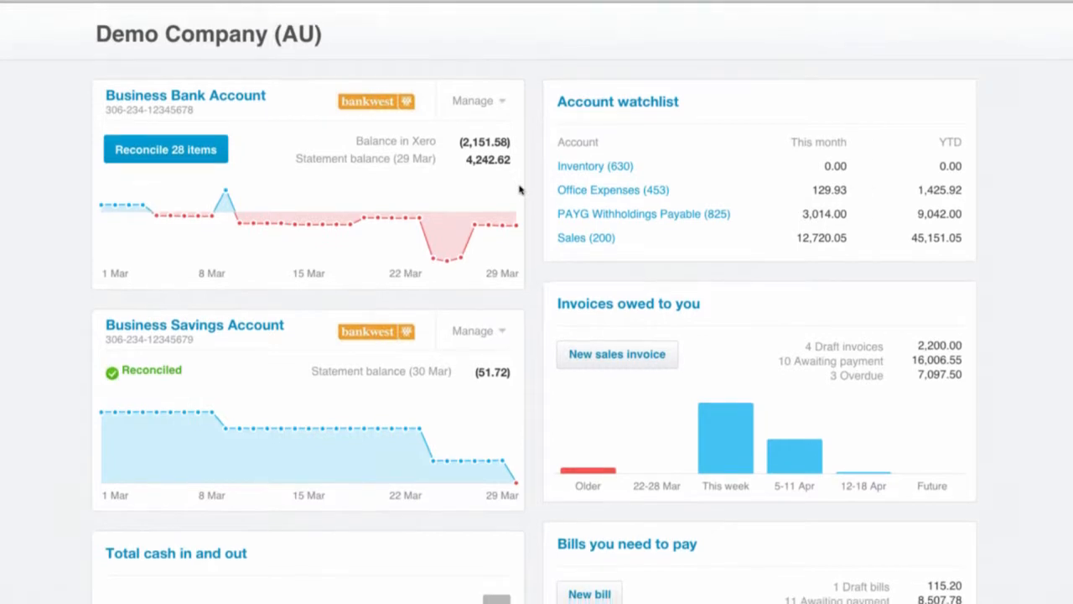
scroll(516, 167, "down", 1)
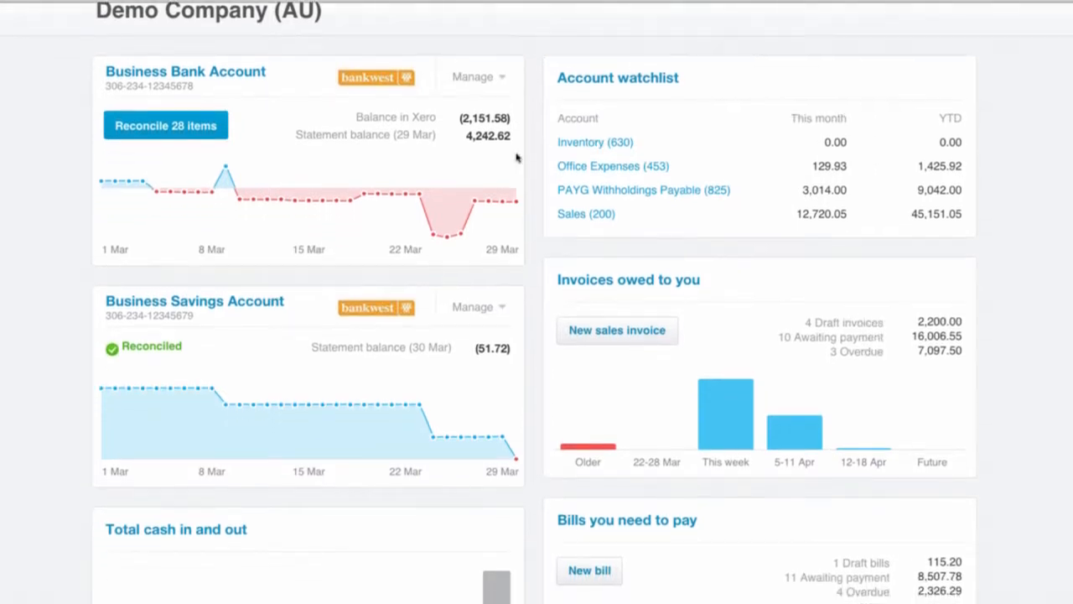
scroll(515, 153, "down", 1)
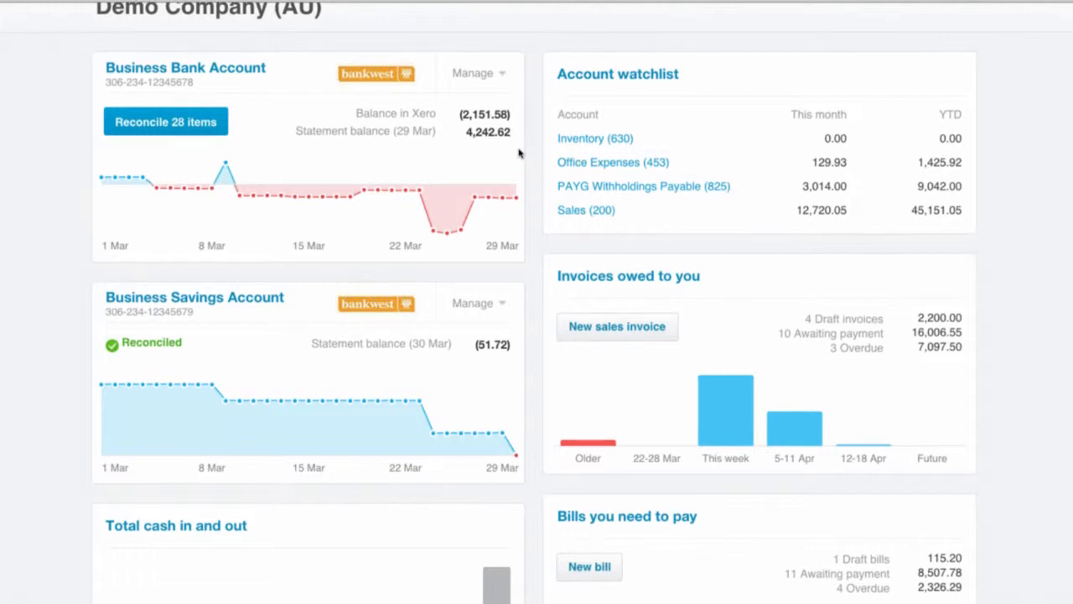
scroll(524, 153, "down", 1)
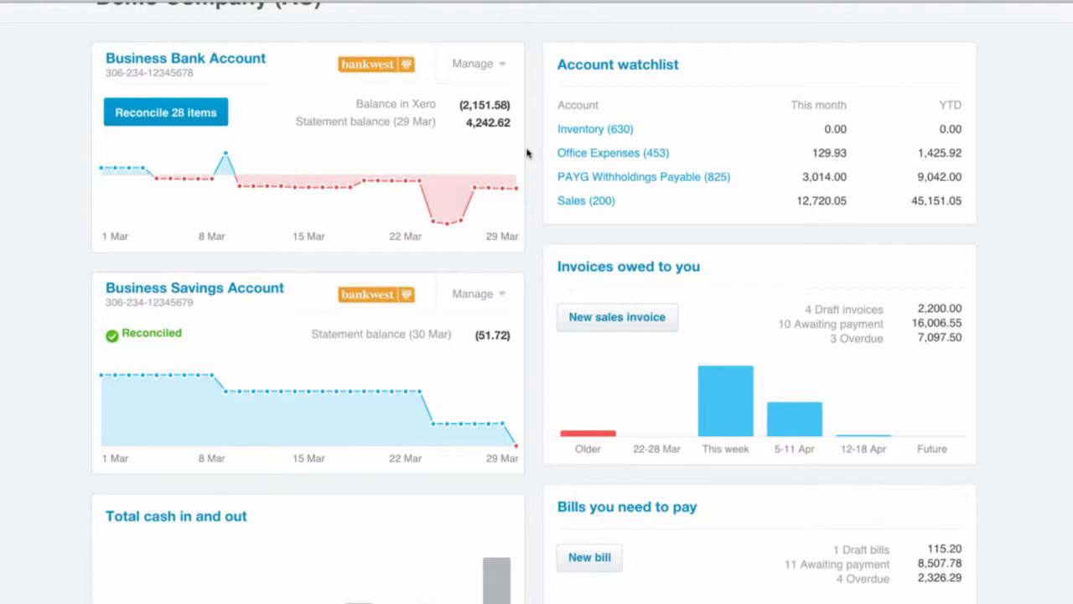
scroll(527, 153, "up", 1)
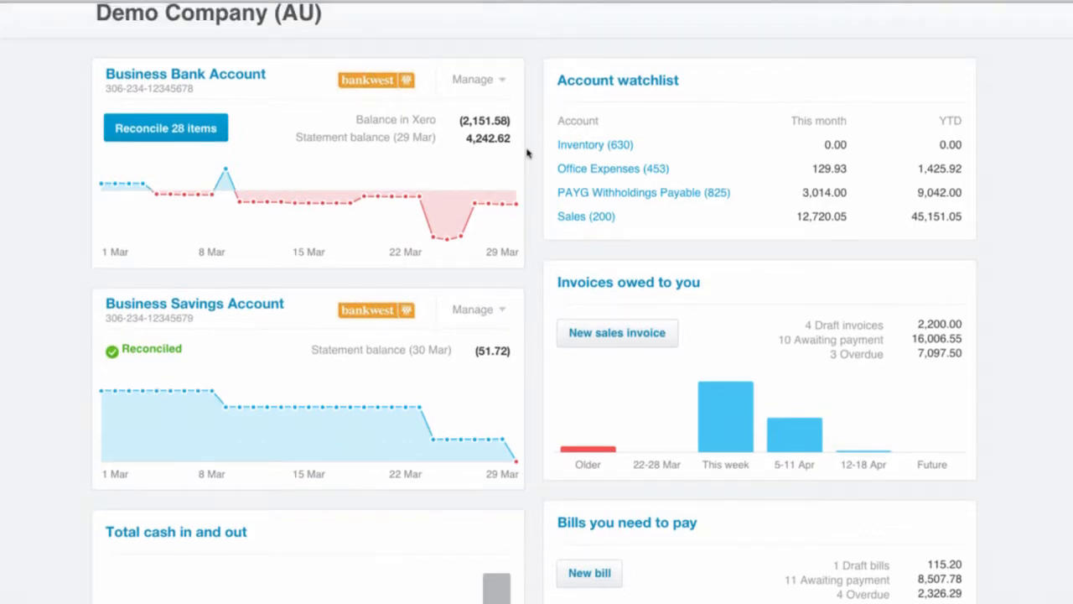
scroll(528, 153, "up", 1)
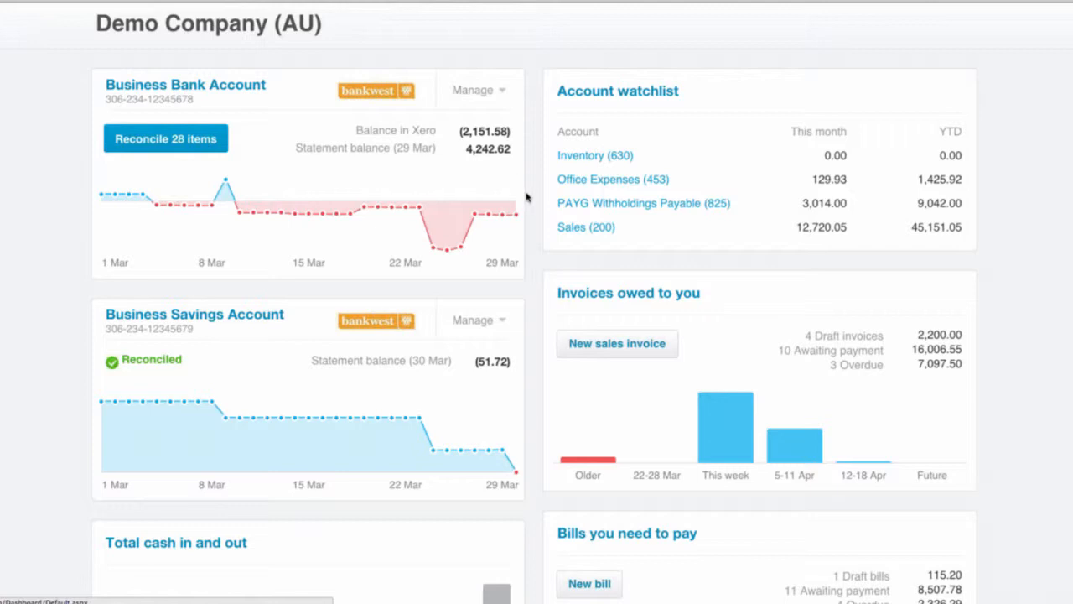
scroll(526, 196, "down", 1)
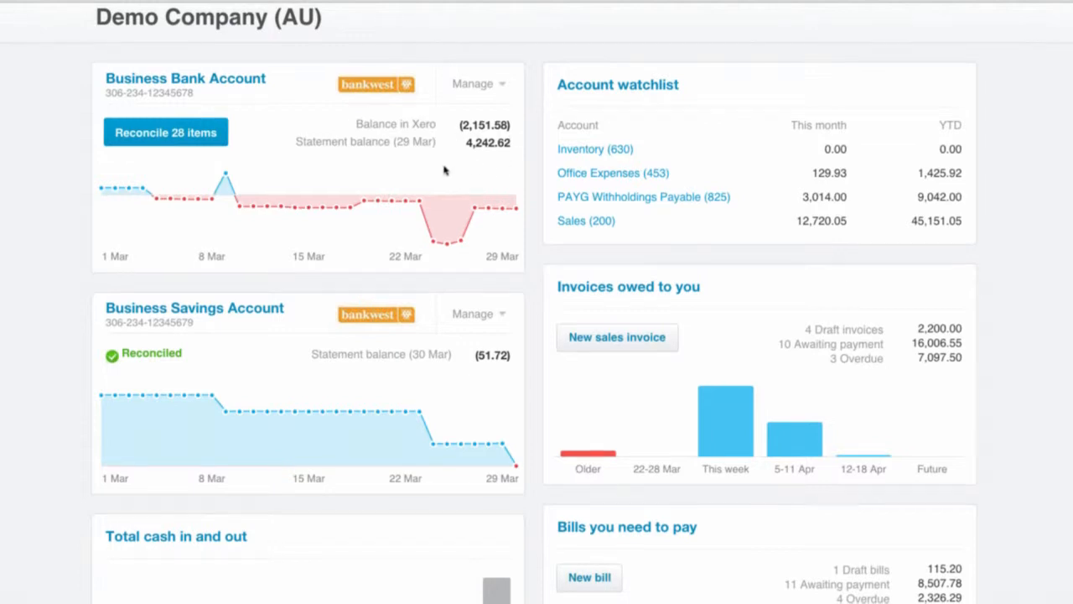
scroll(444, 170, "down", 1)
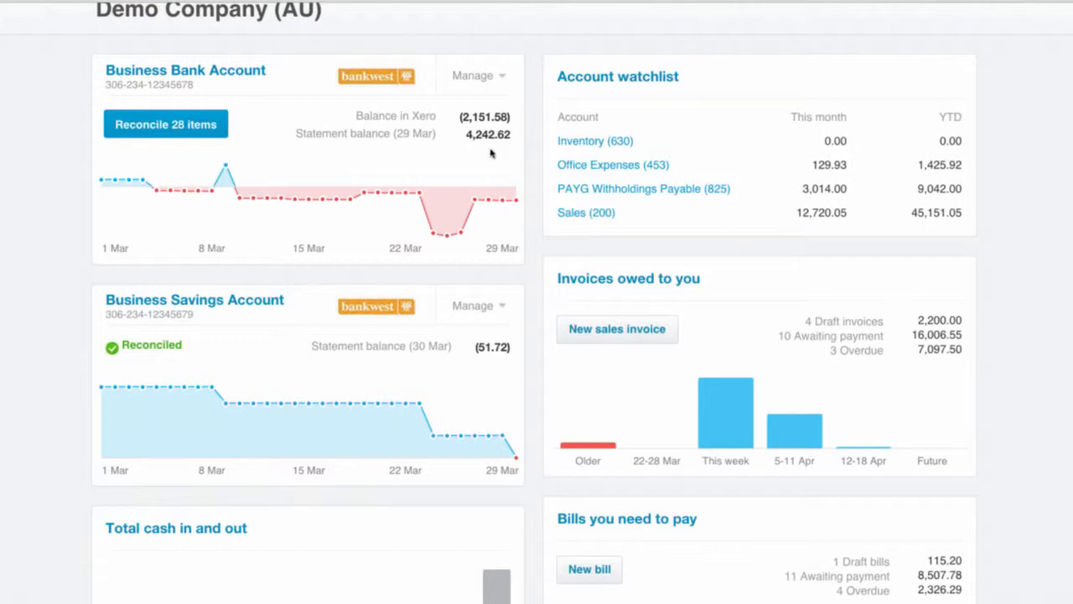
scroll(513, 164, "up", 1)
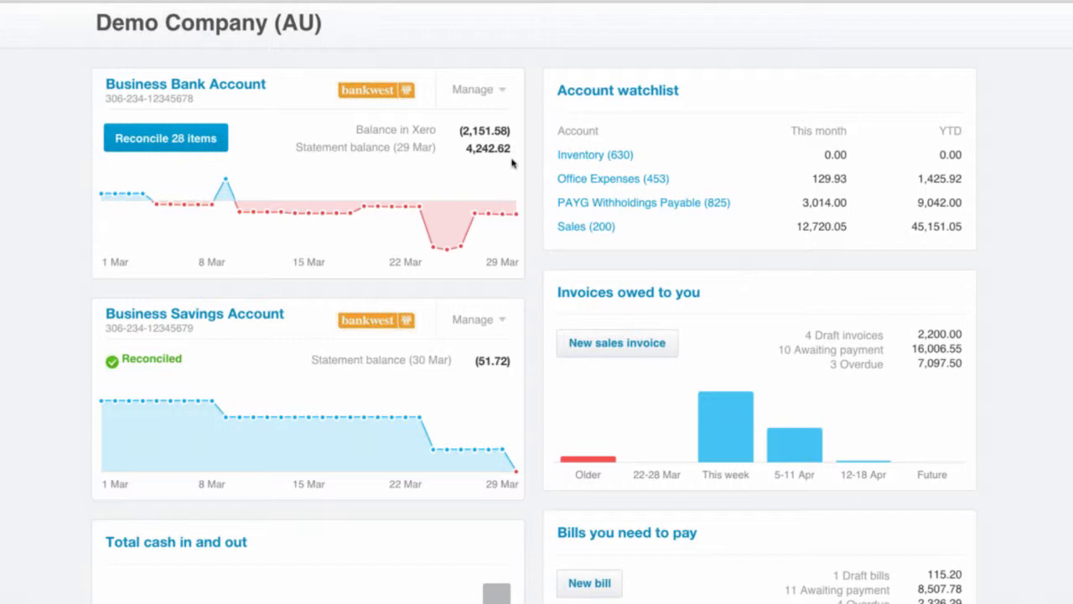
scroll(531, 196, "up", 1)
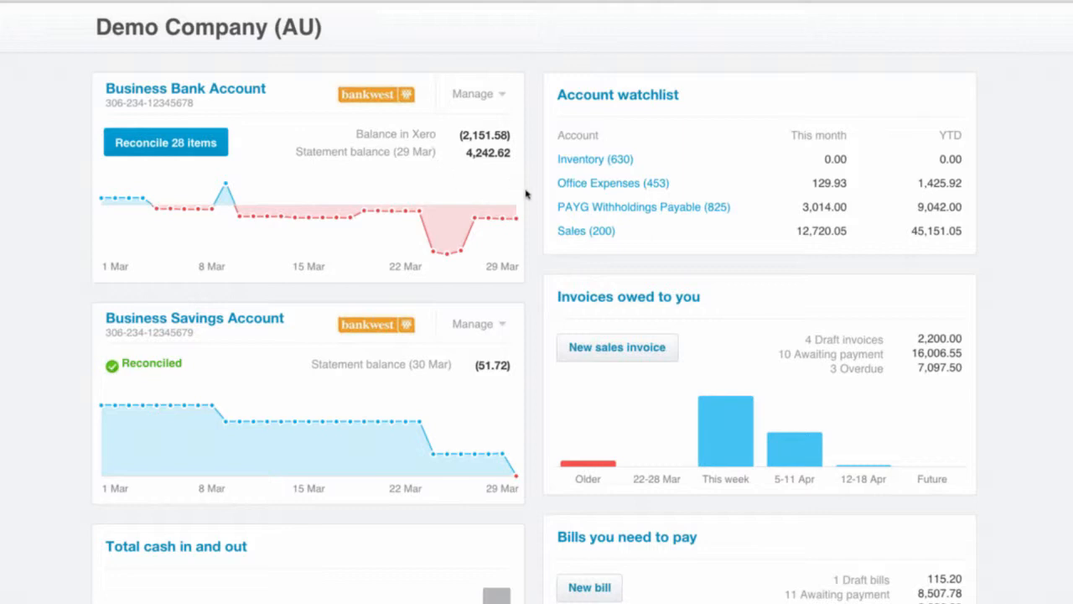
scroll(537, 204, "down", 1)
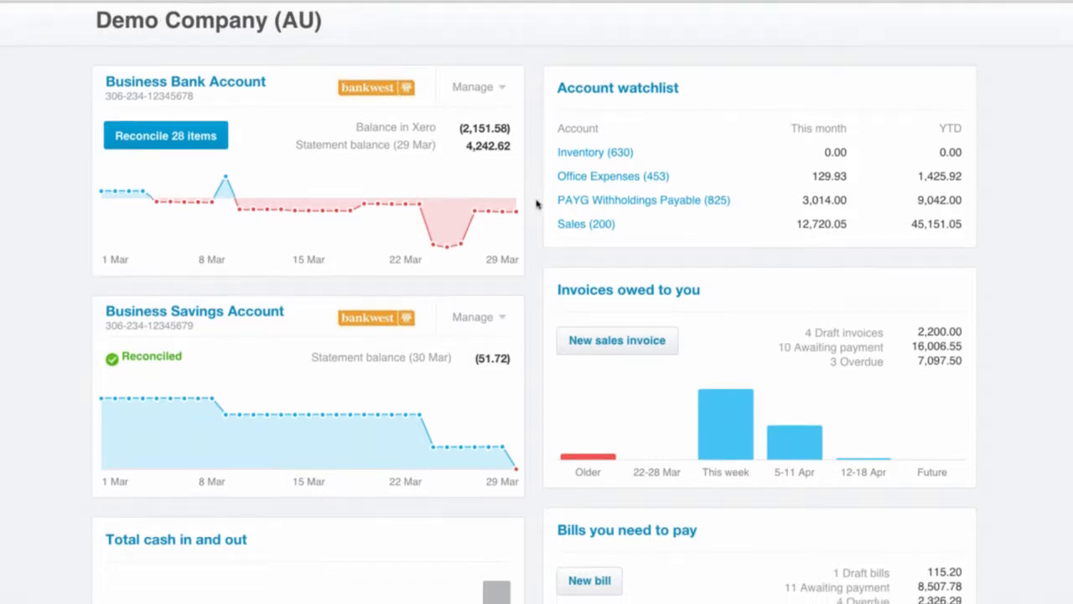
scroll(537, 203, "down", 1)
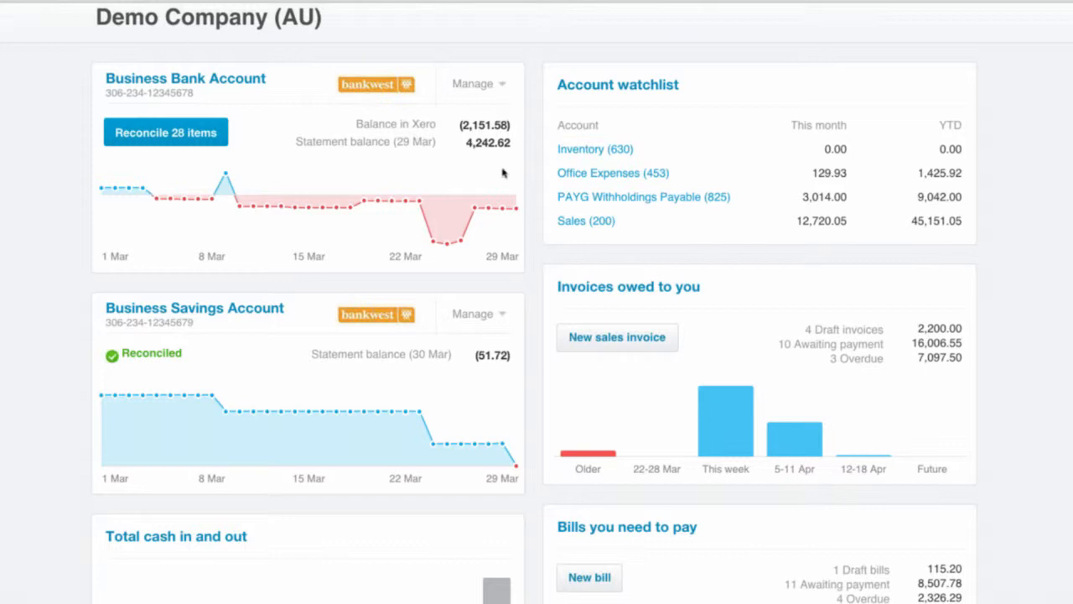
scroll(503, 172, "up", 1)
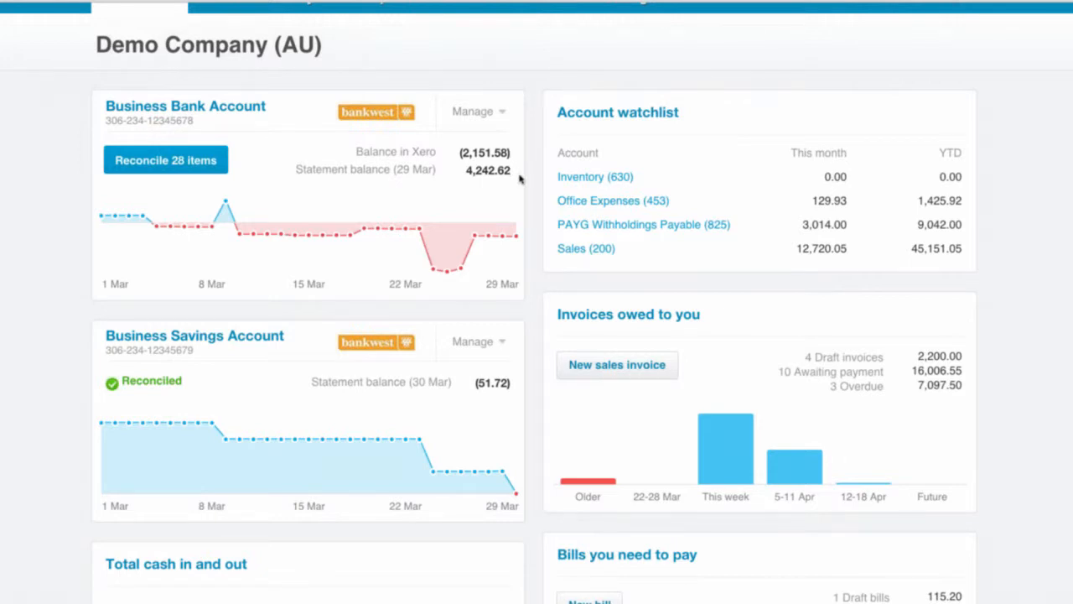
scroll(520, 178, "up", 1)
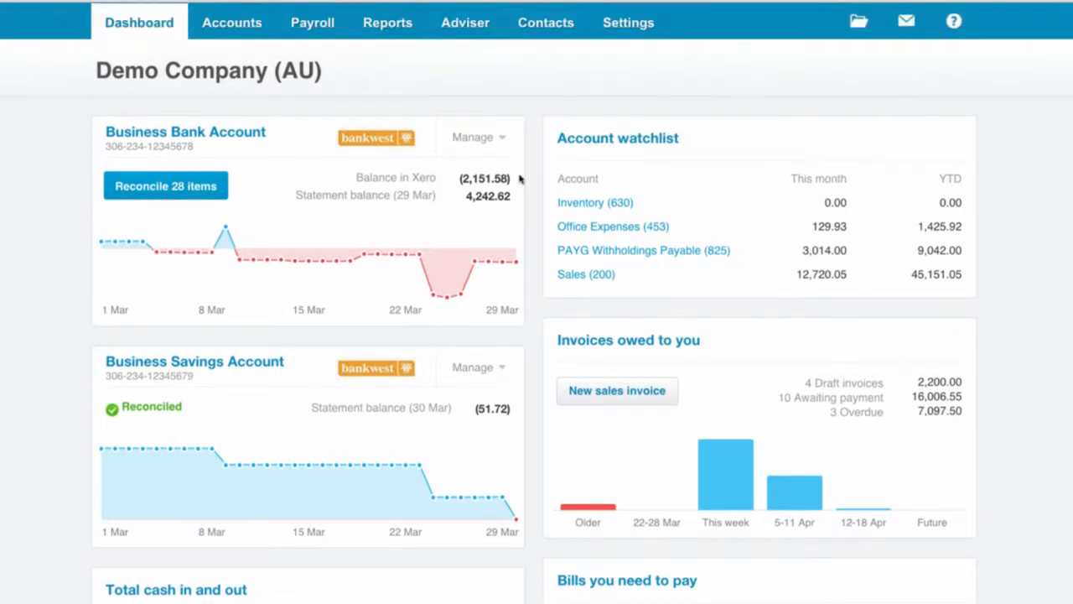
scroll(521, 212, "down", 1)
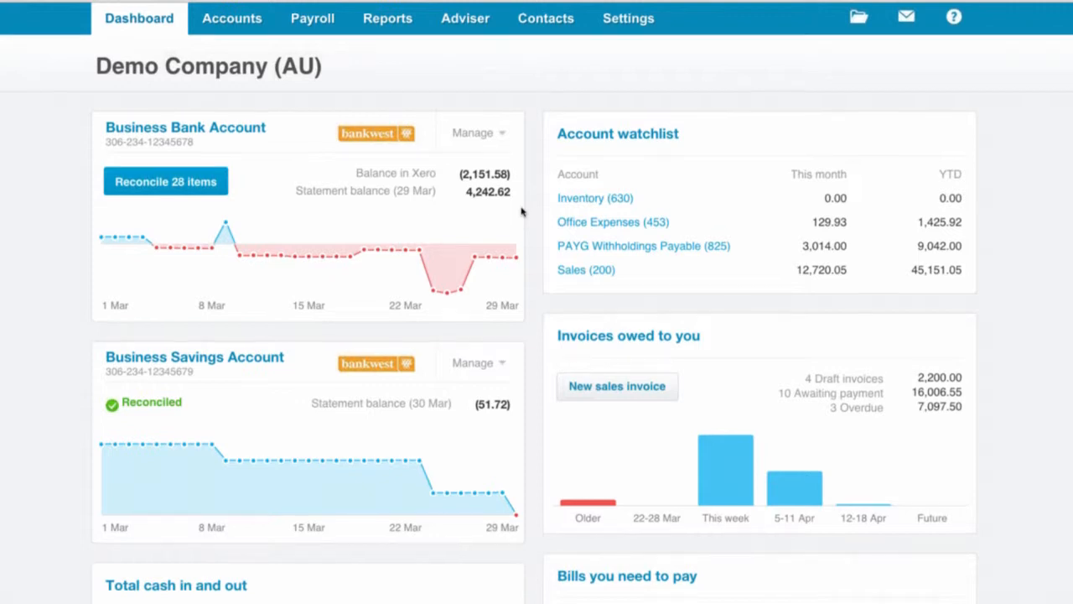
scroll(521, 211, "up", 1)
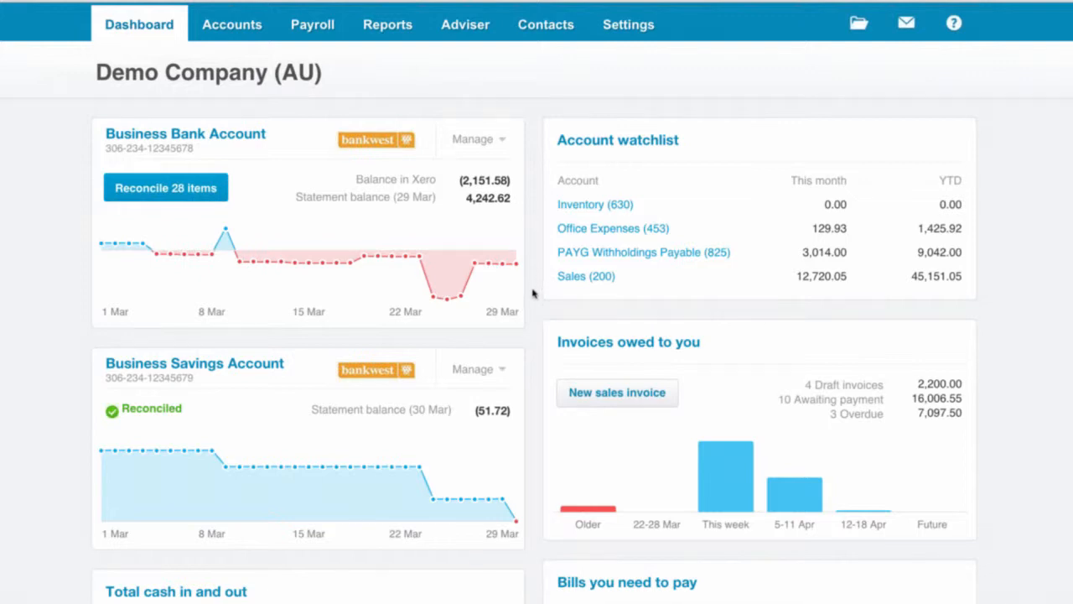
scroll(533, 293, "down", 1)
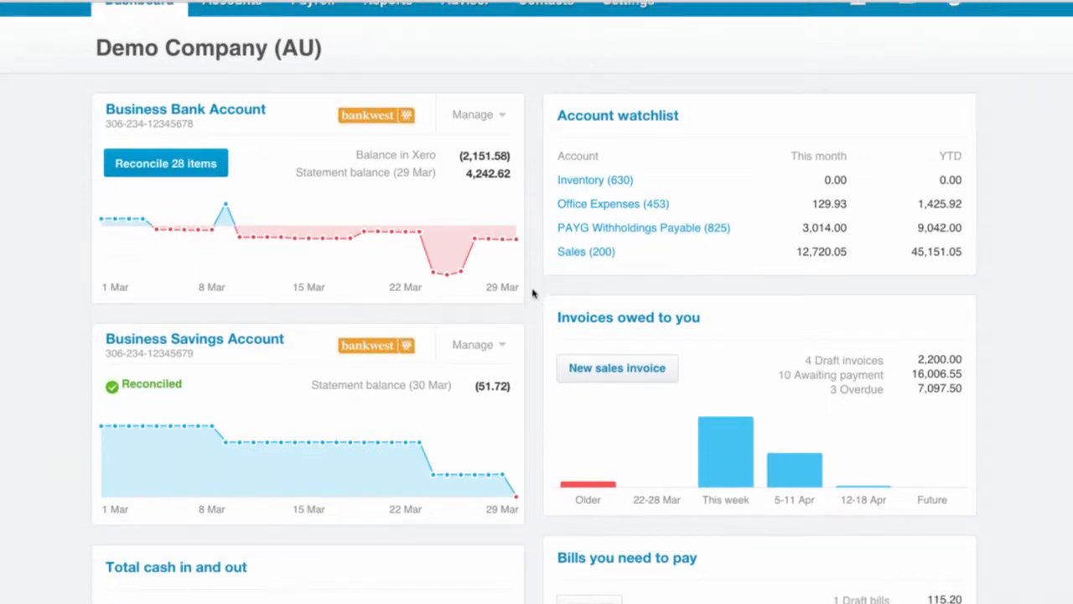
scroll(533, 293, "down", 1)
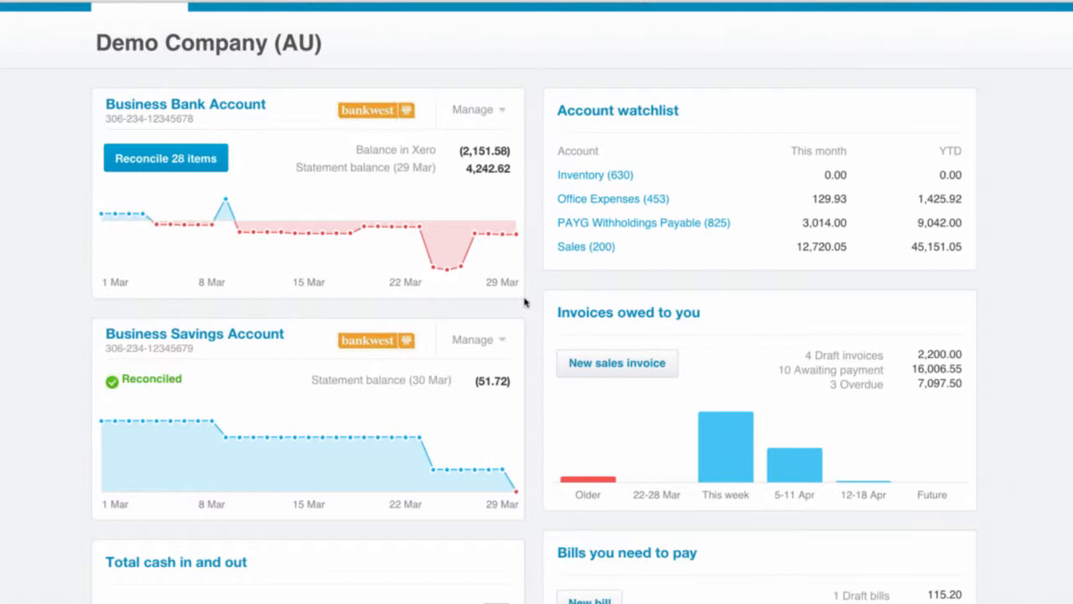
scroll(525, 302, "down", 1)
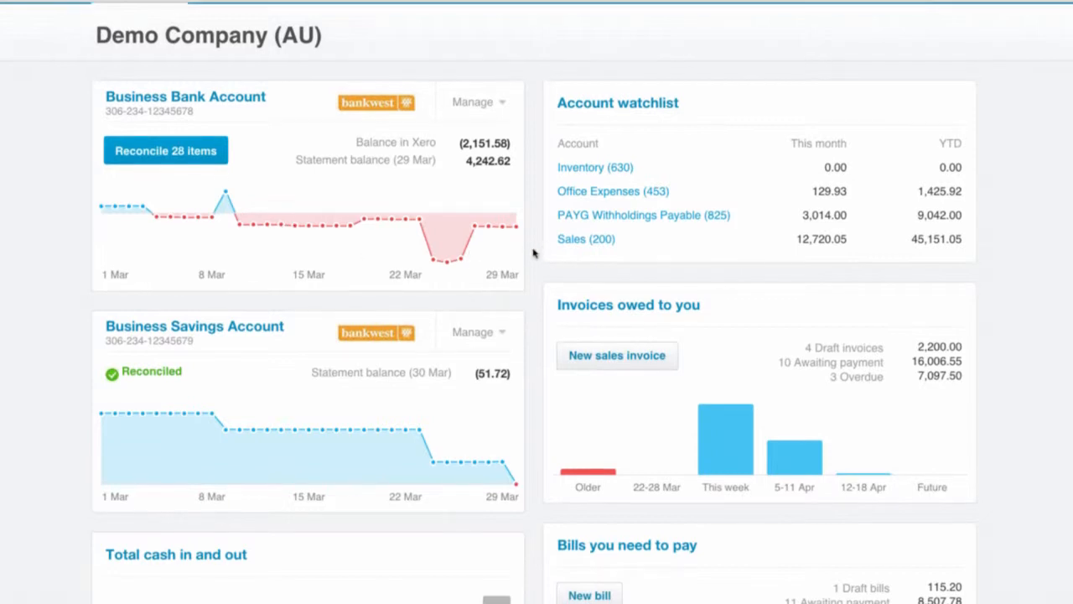
scroll(534, 253, "down", 1)
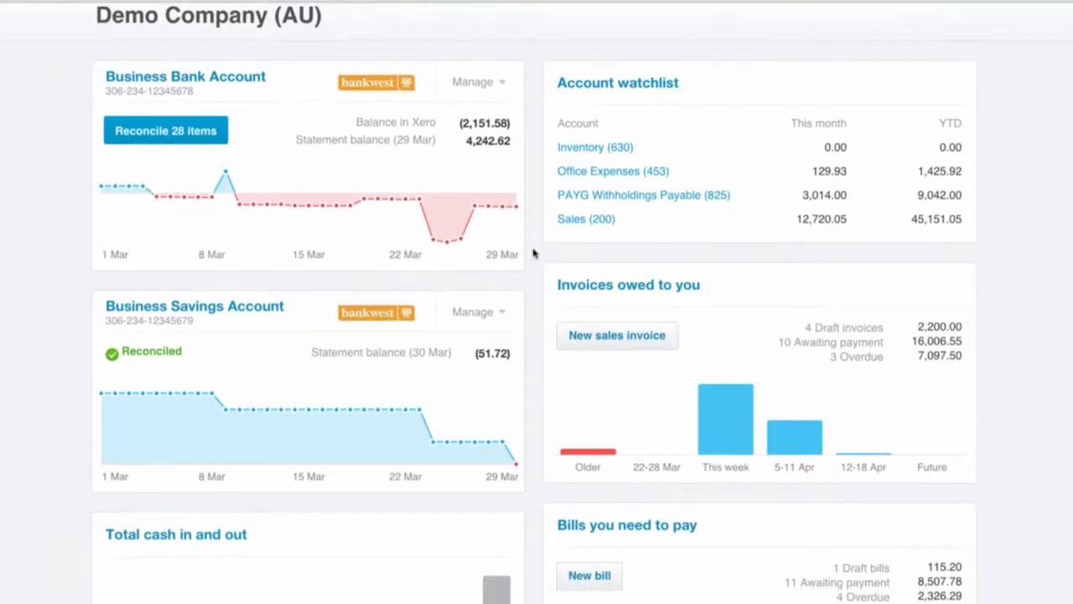
scroll(534, 253, "down", 1)
scroll(533, 253, "up", 1)
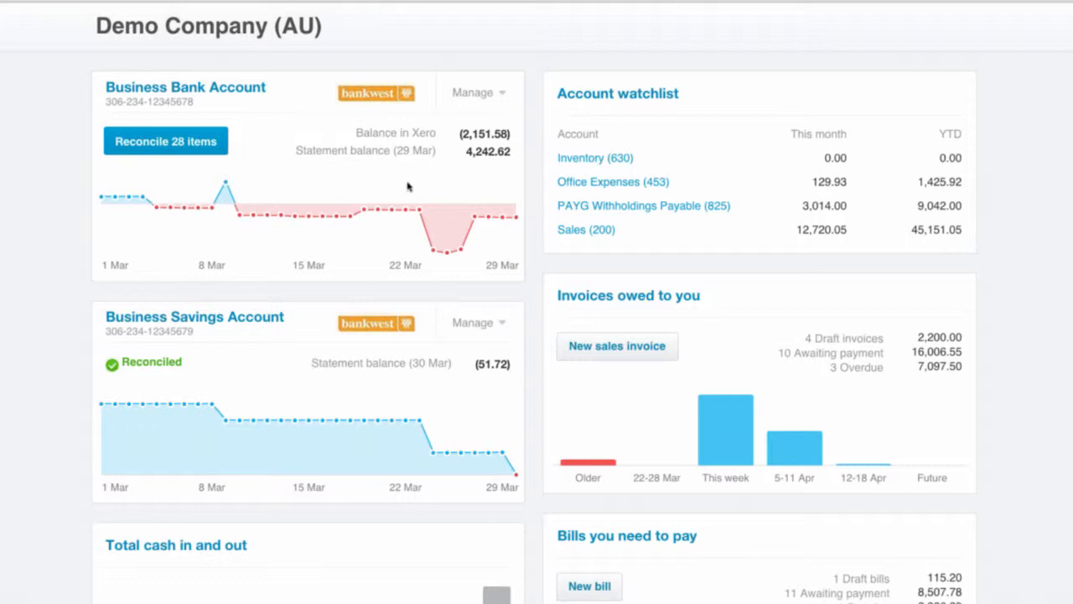
scroll(512, 177, "down", 1)
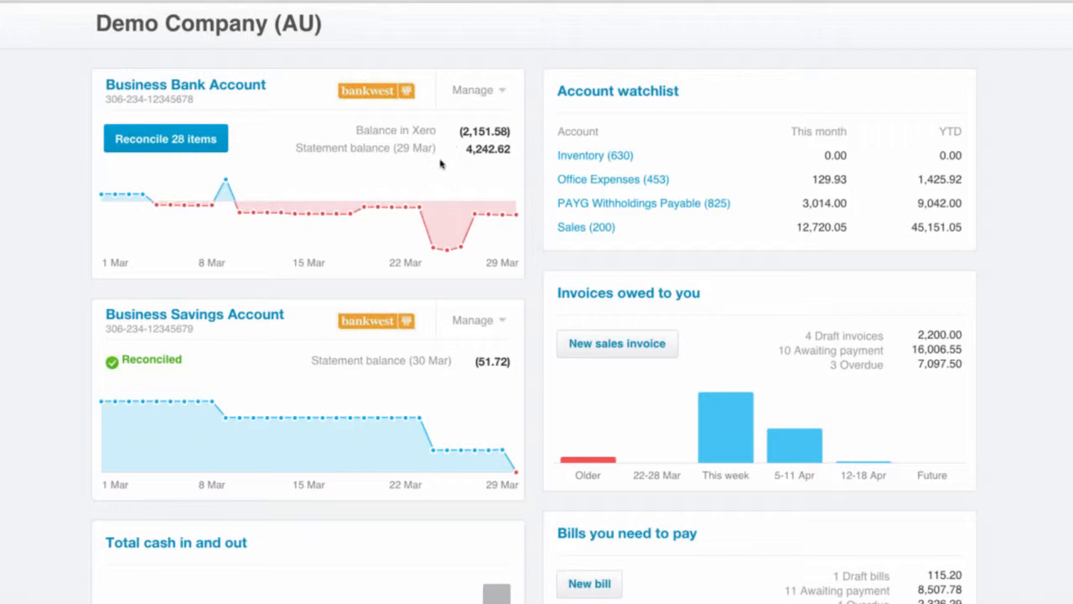
scroll(440, 164, "down", 1)
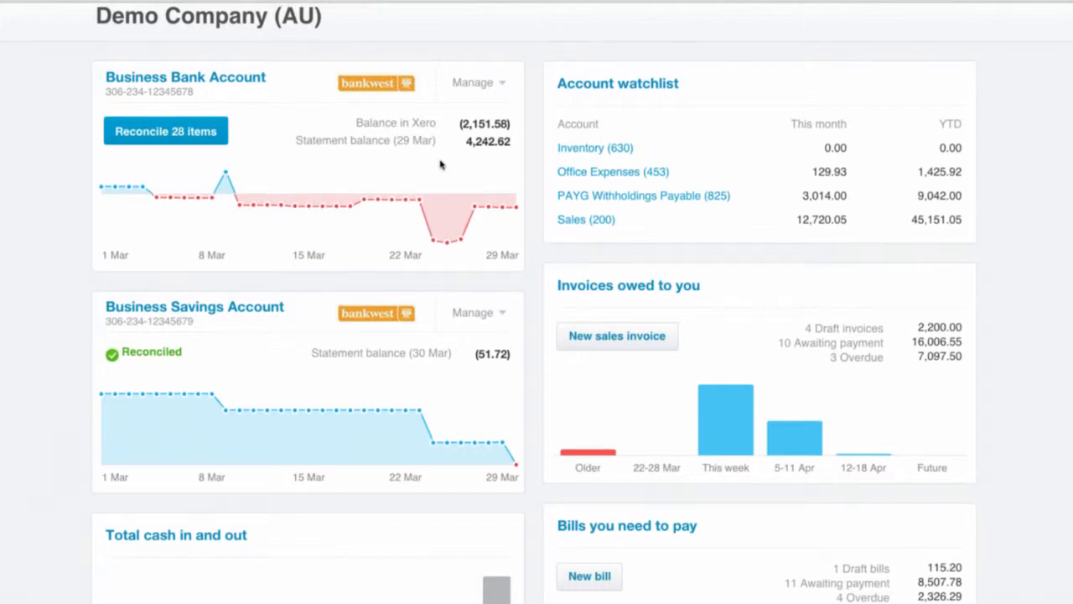
scroll(440, 164, "up", 1)
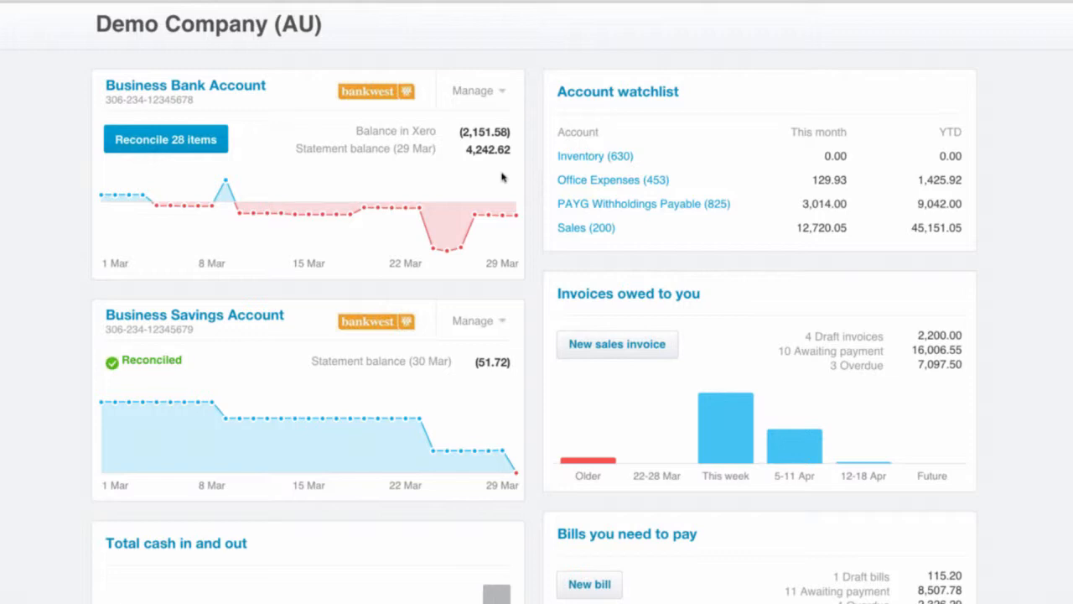
scroll(503, 177, "down", 1)
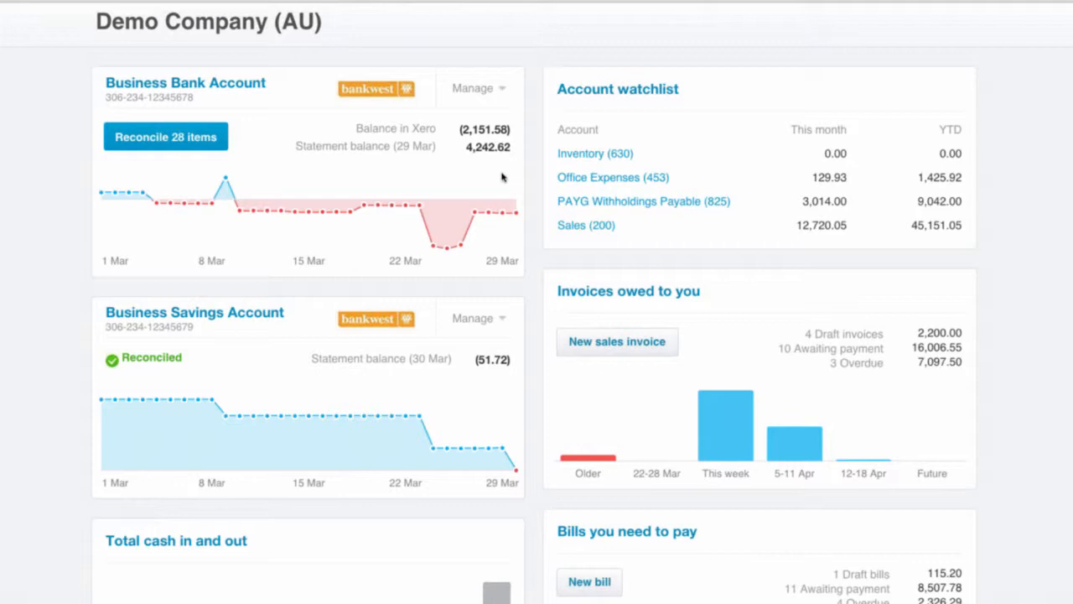
scroll(503, 177, "up", 1)
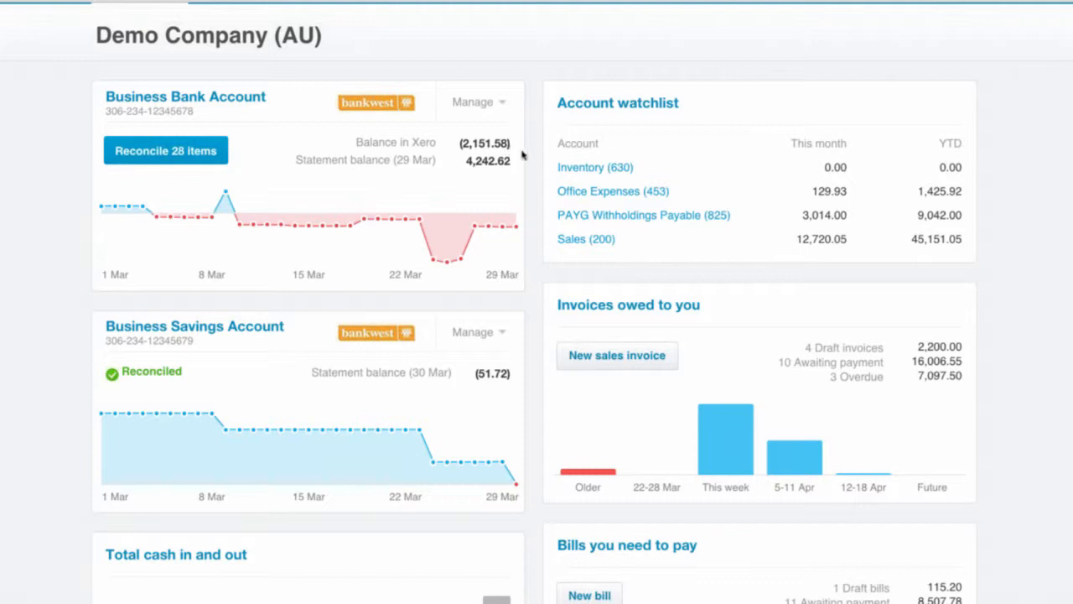
scroll(521, 154, "up", 1)
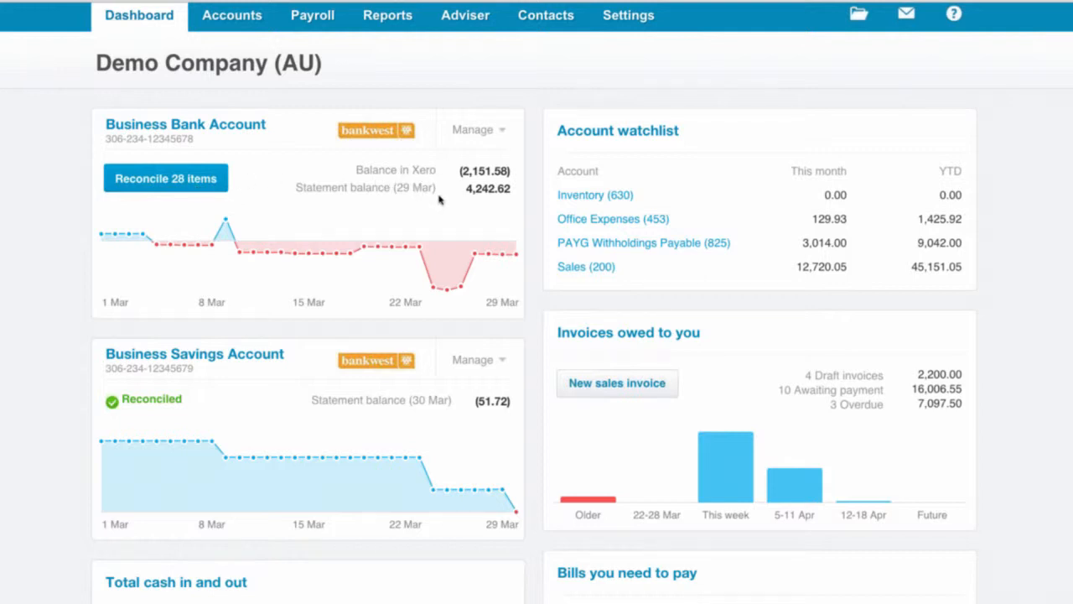
scroll(422, 204, "down", 1)
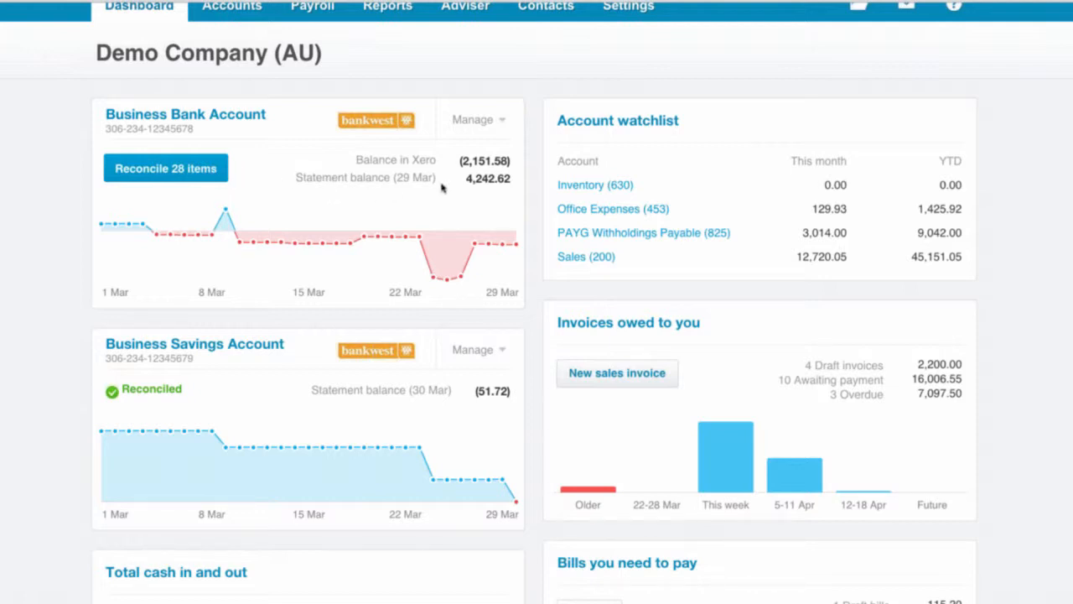
scroll(499, 206, "down", 1)
scroll(499, 206, "down", 1)
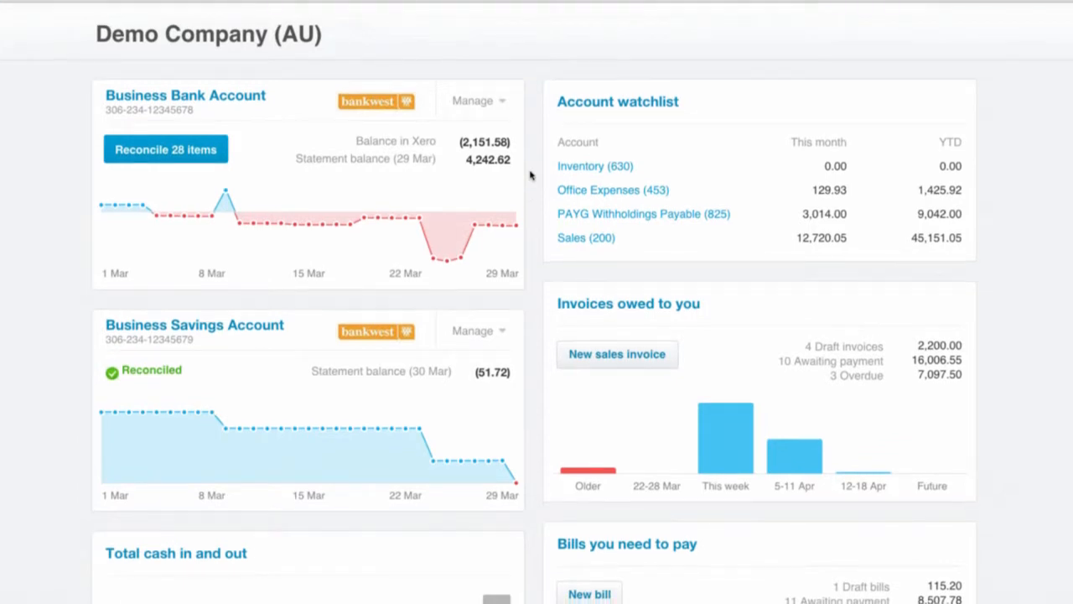
scroll(530, 175, "down", 1)
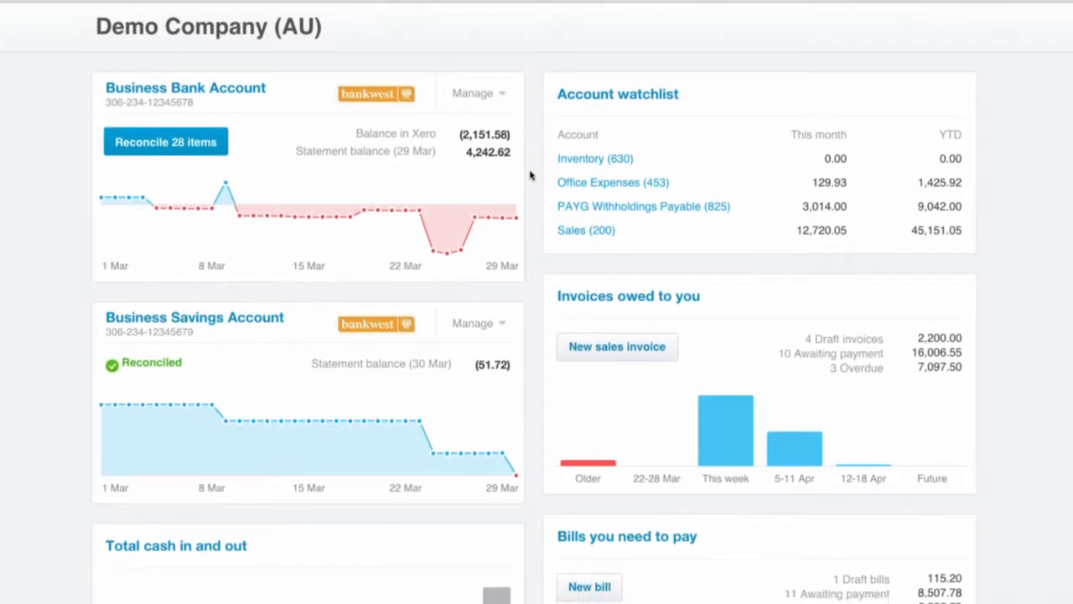
Open the Conversion Balances page in the organisation's general settings.
scroll(530, 175, "down", 1)
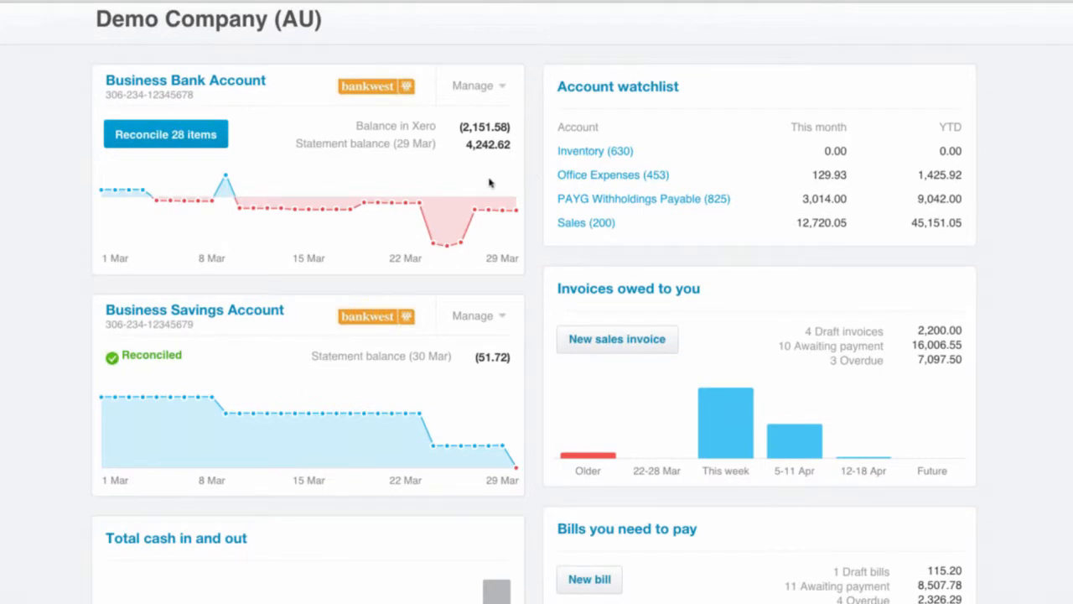
scroll(490, 183, "down", 1)
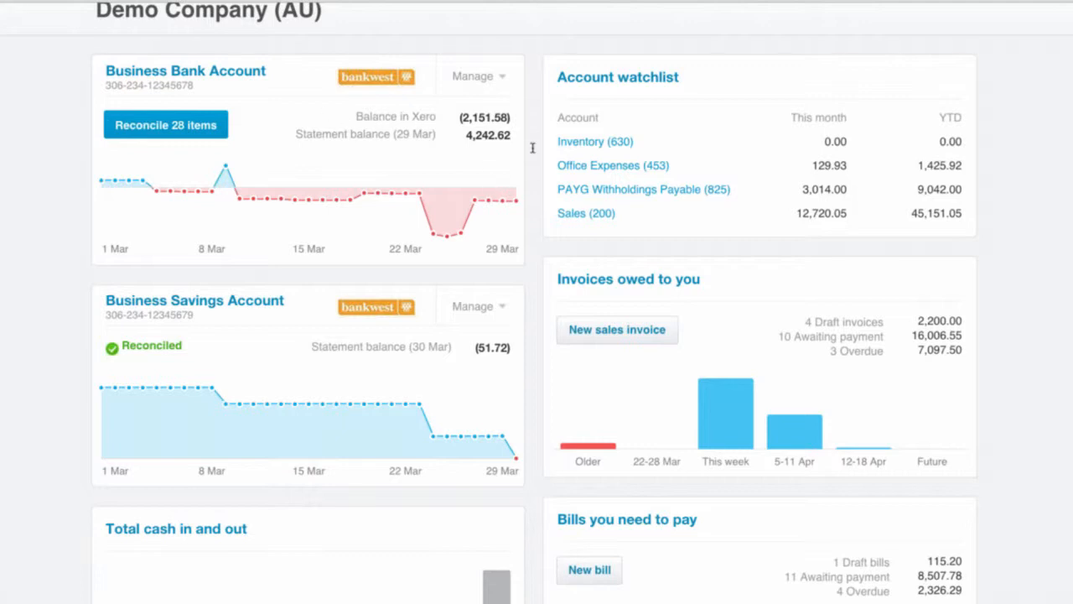
scroll(532, 147, "up", 3)
left_click(628, 109)
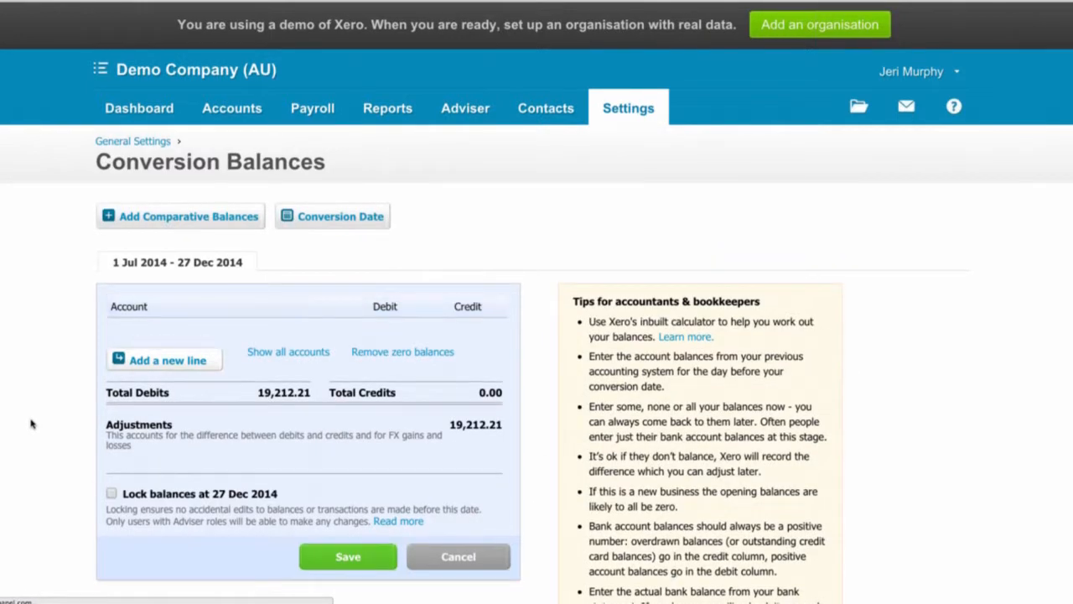
Read through the conversion balances table and the accompanying tips for accountants and bookkeepers.
scroll(31, 423, "down", 3)
scroll(31, 423, "down", 1)
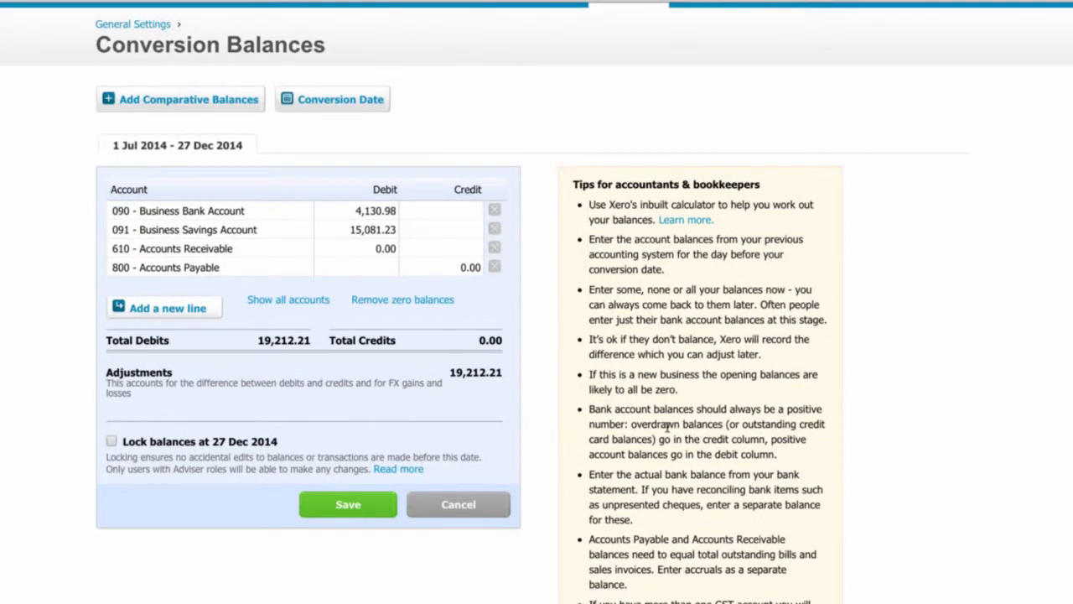
scroll(668, 428, "down", 1)
scroll(667, 427, "down", 1)
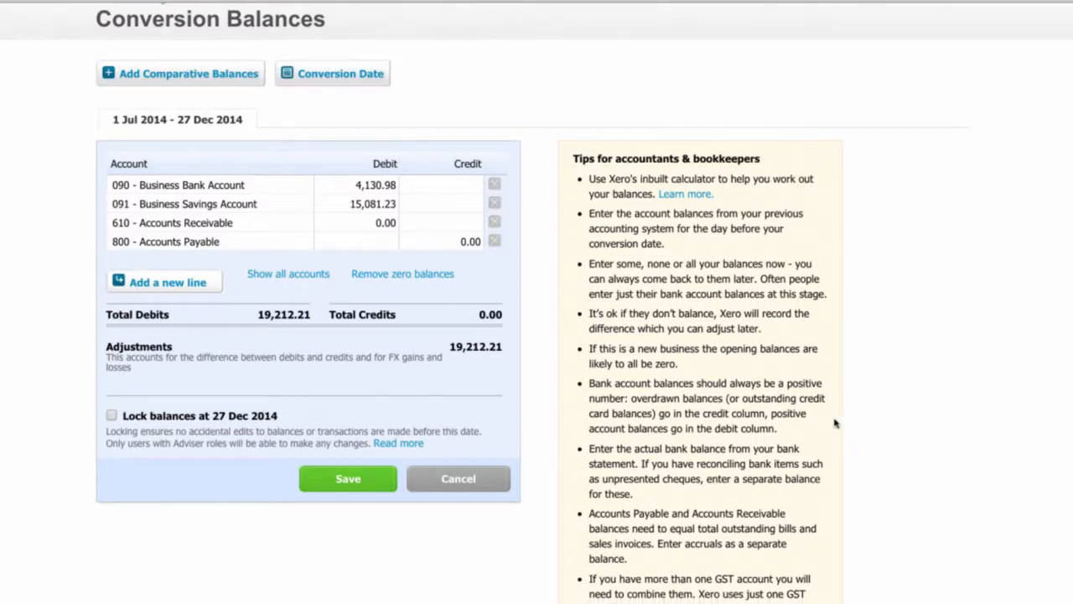
scroll(835, 423, "down", 1)
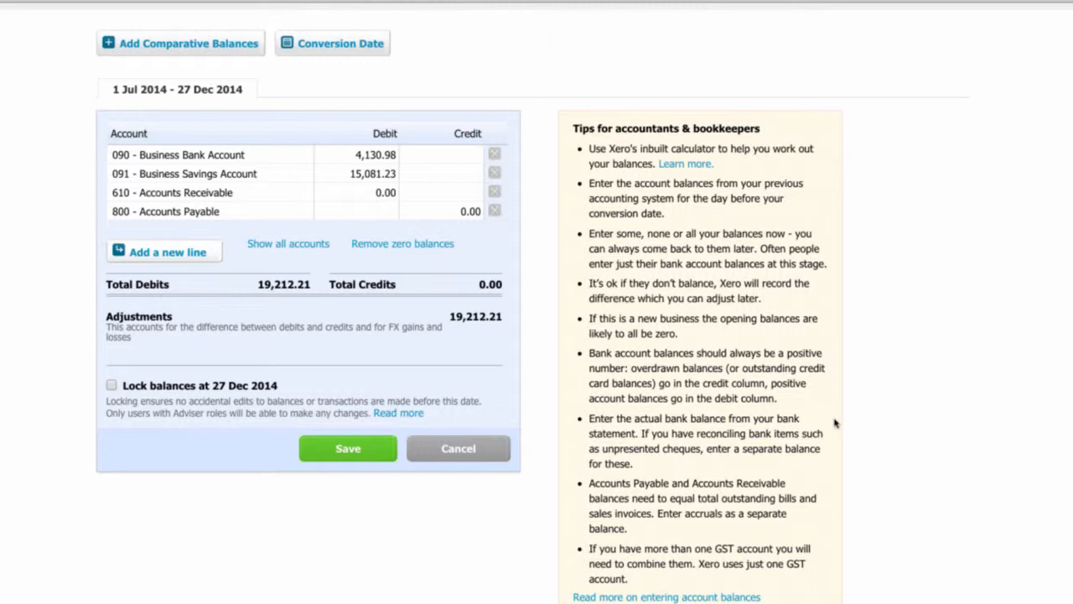
scroll(835, 423, "up", 1)
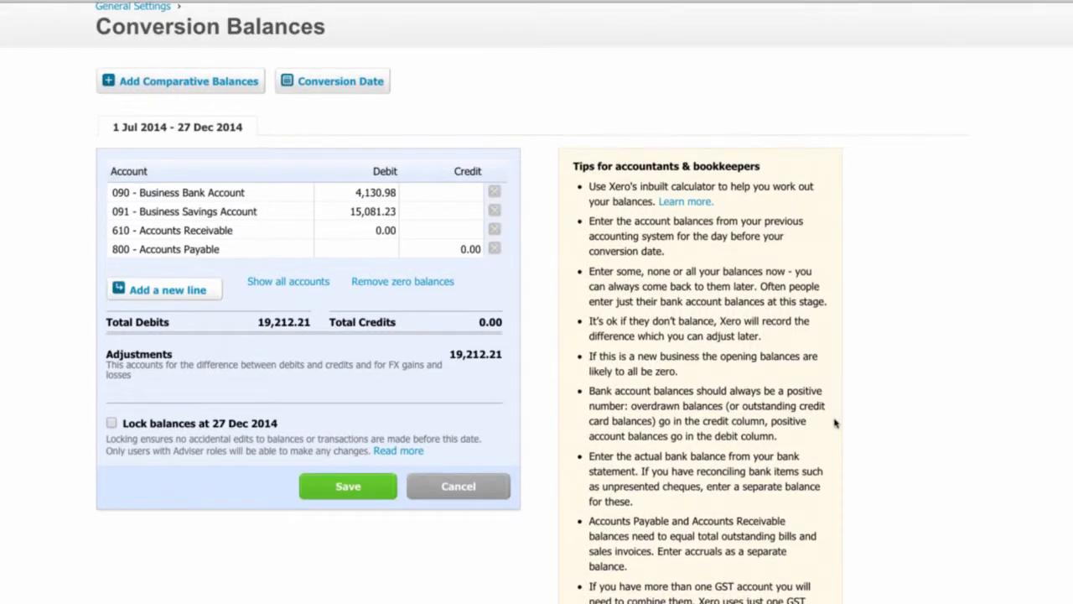
scroll(835, 424, "up", 1)
scroll(835, 424, "up", 1)
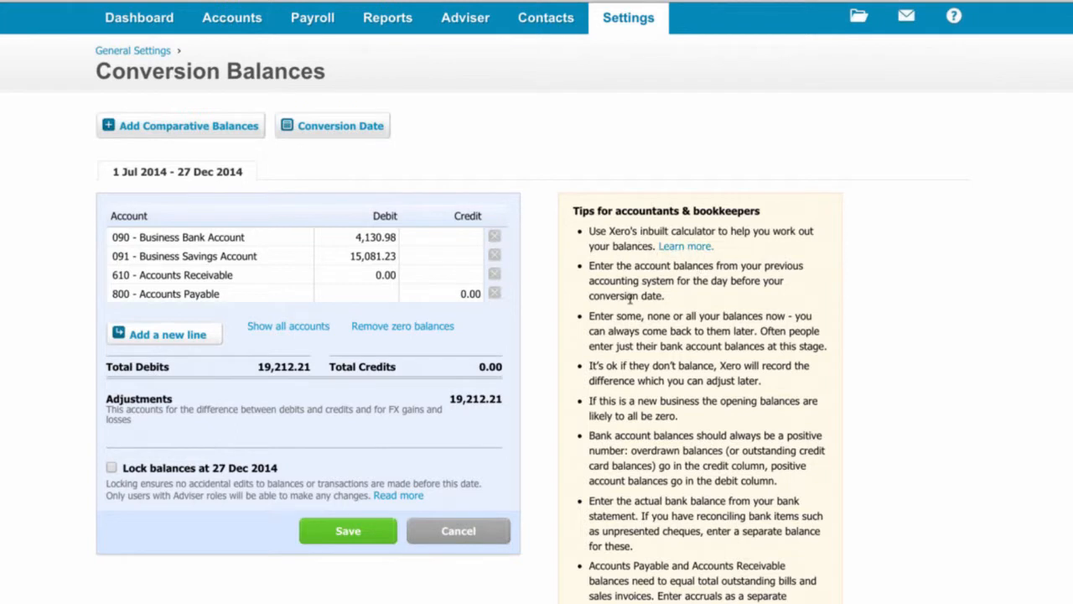
scroll(630, 298, "down", 1)
scroll(631, 302, "up", 1)
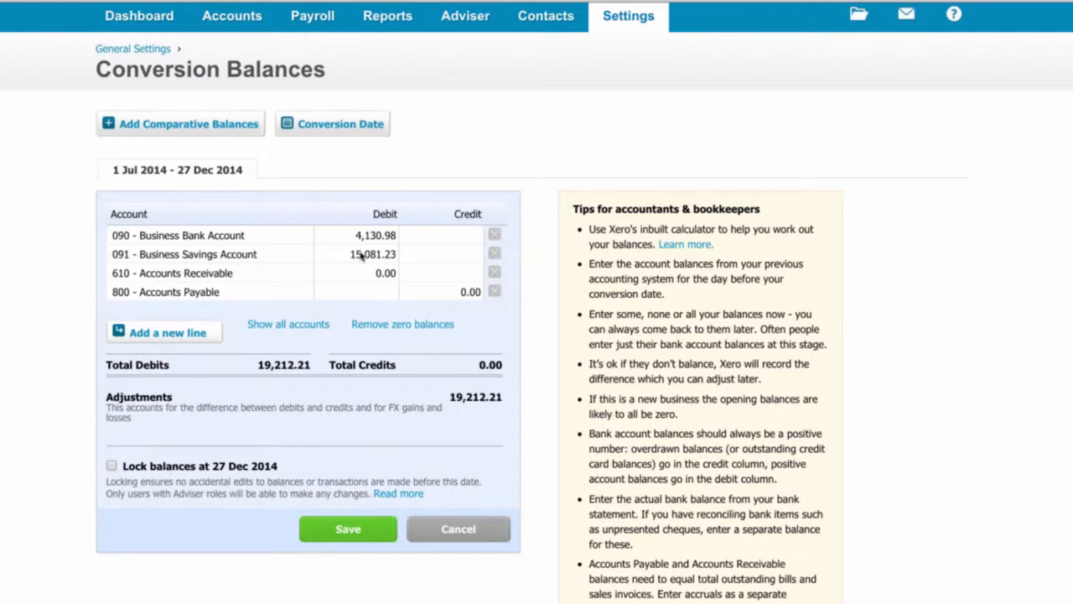
Examine the opening debit balances of the Business Bank Account and Business Savings Account, leaving both values as entered.
scroll(362, 256, "down", 1)
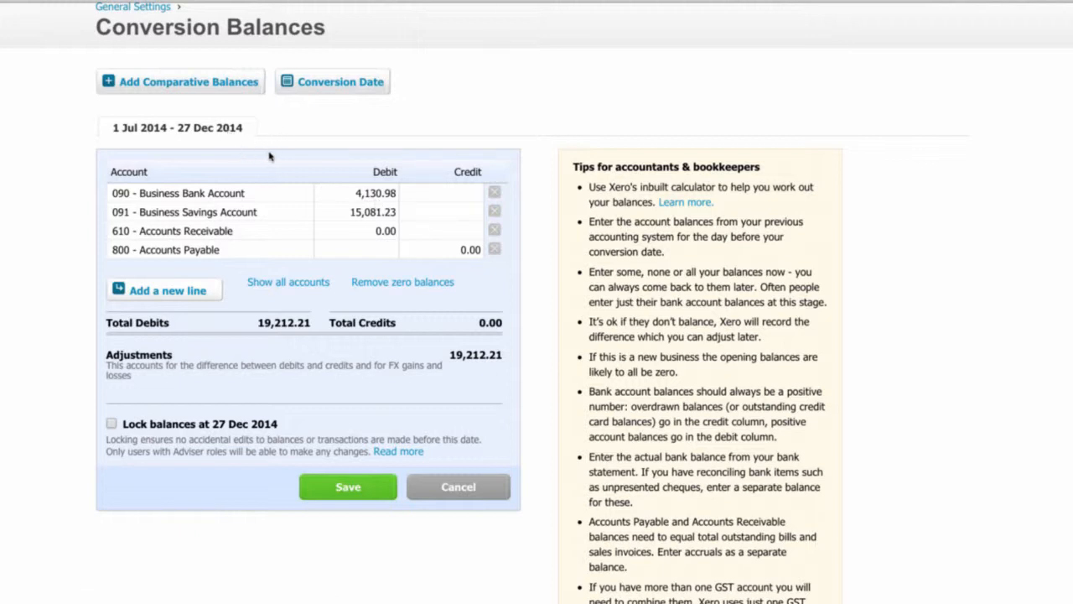
scroll(276, 155, "down", 1)
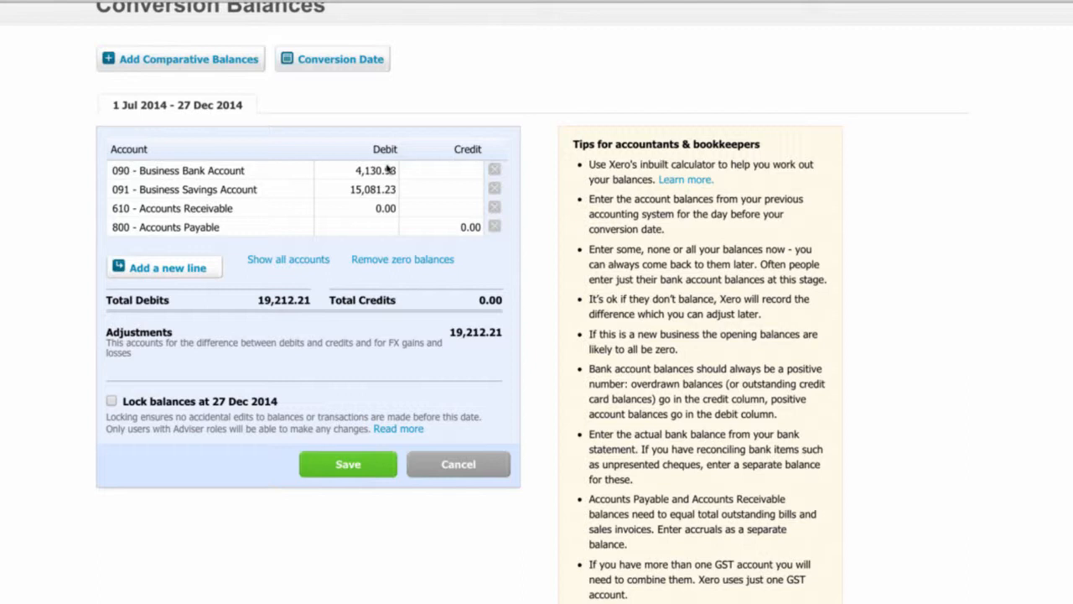
scroll(388, 169, "down", 1)
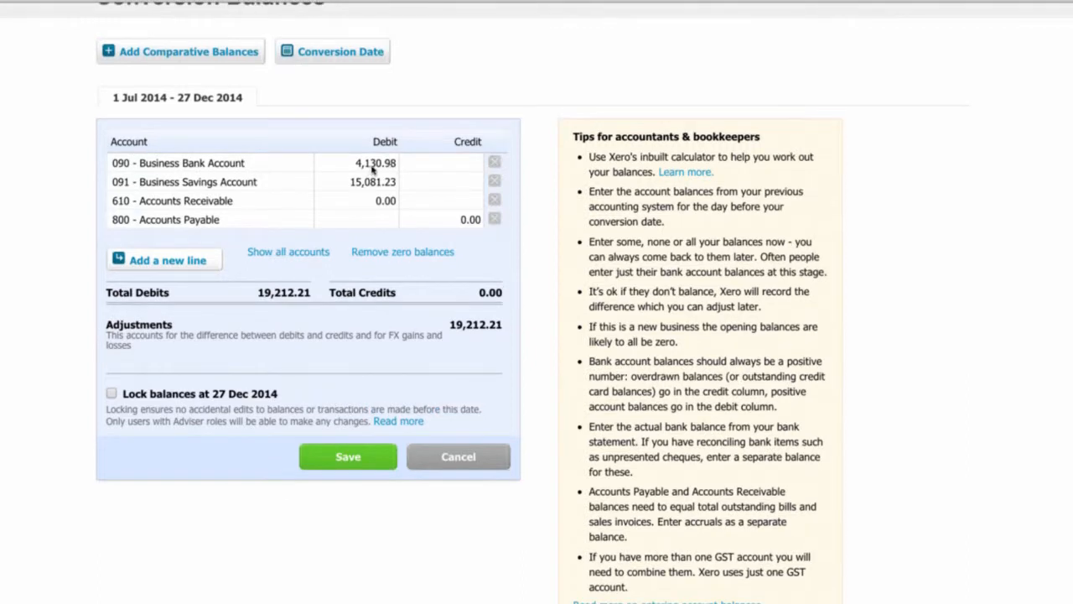
left_click(381, 182)
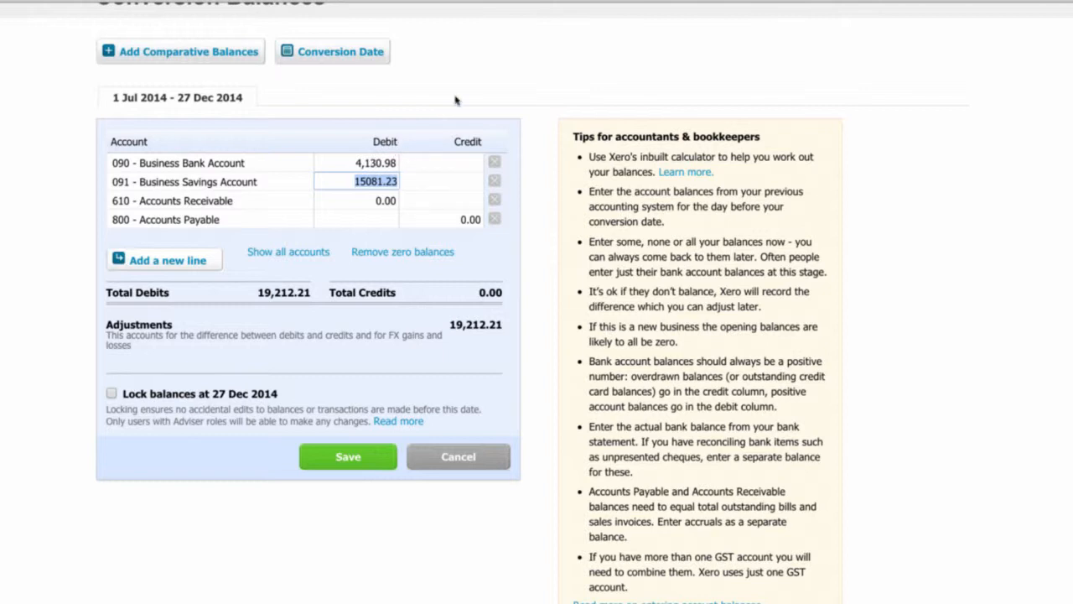
left_click(549, 188)
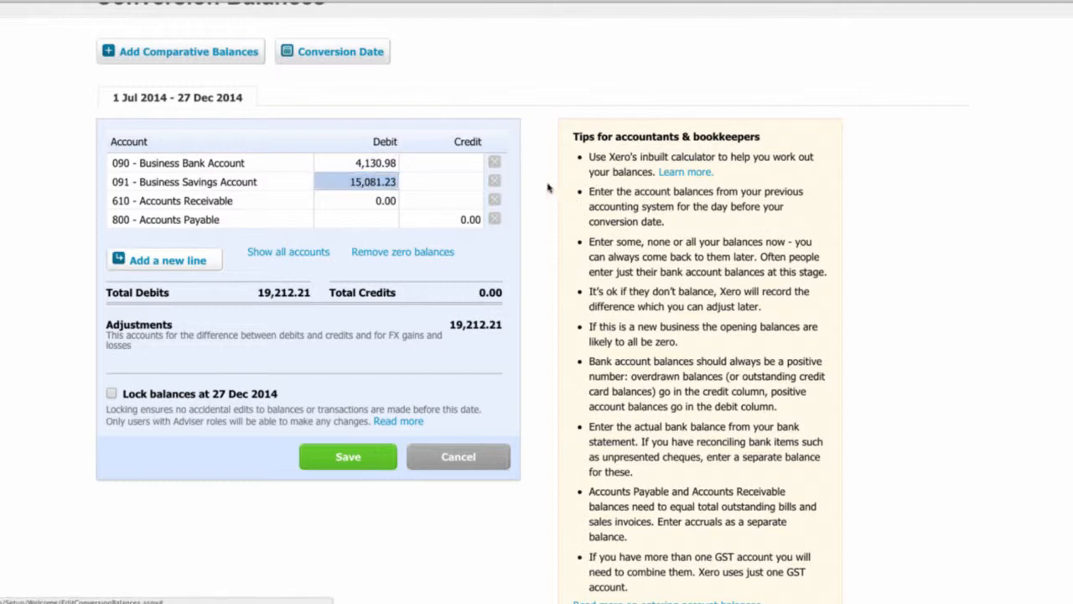
scroll(549, 188, "up", 1)
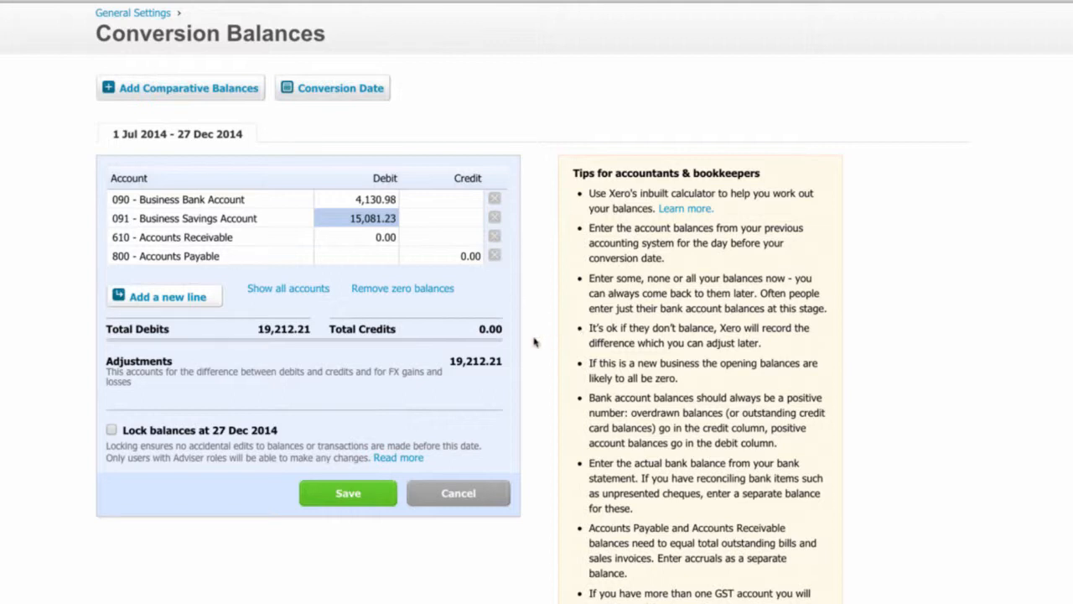
scroll(535, 339, "up", 1)
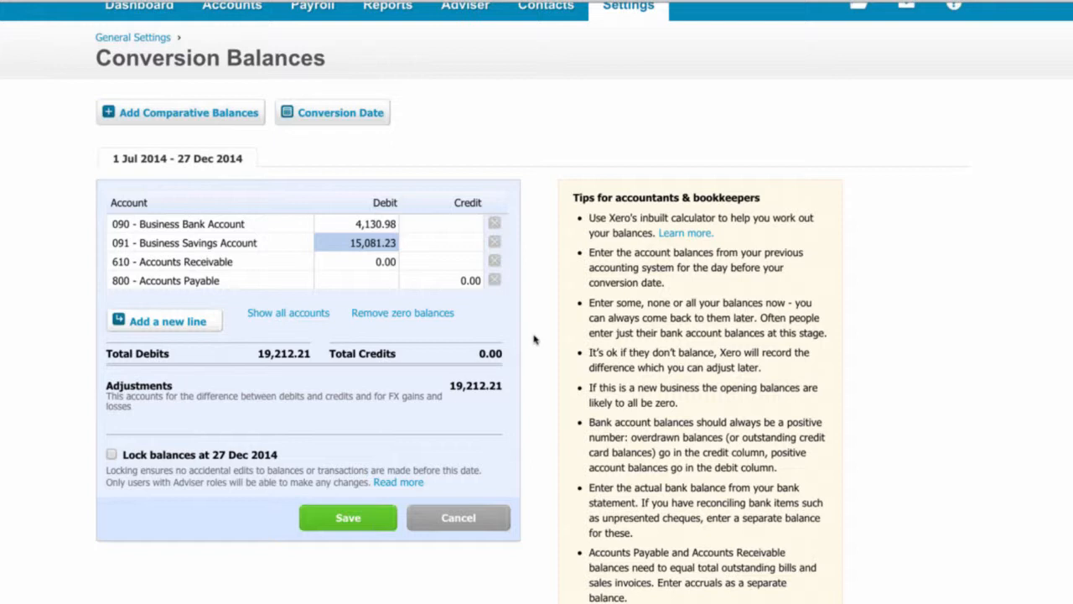
scroll(534, 339, "up", 1)
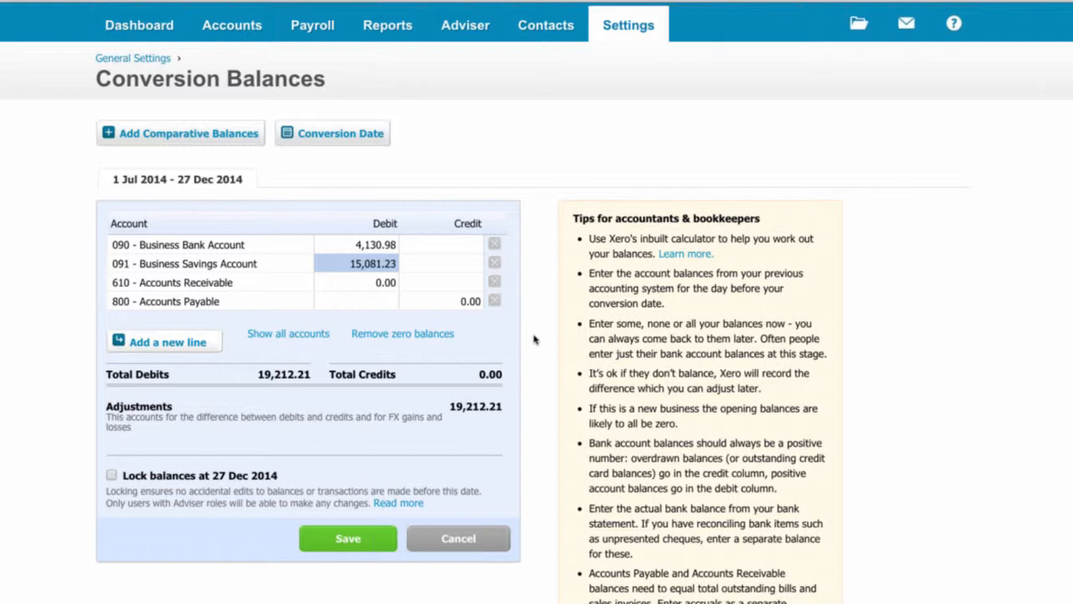
scroll(535, 339, "up", 1)
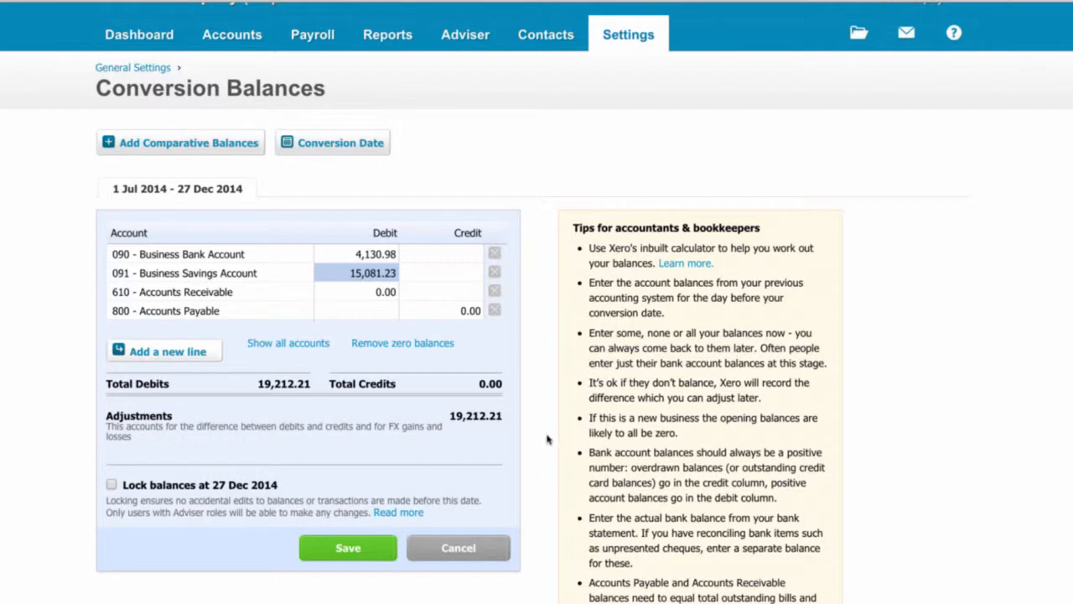
Return to the dashboard and compare the Business Bank Account's balance in Xero with its statement balance.
left_click(141, 37)
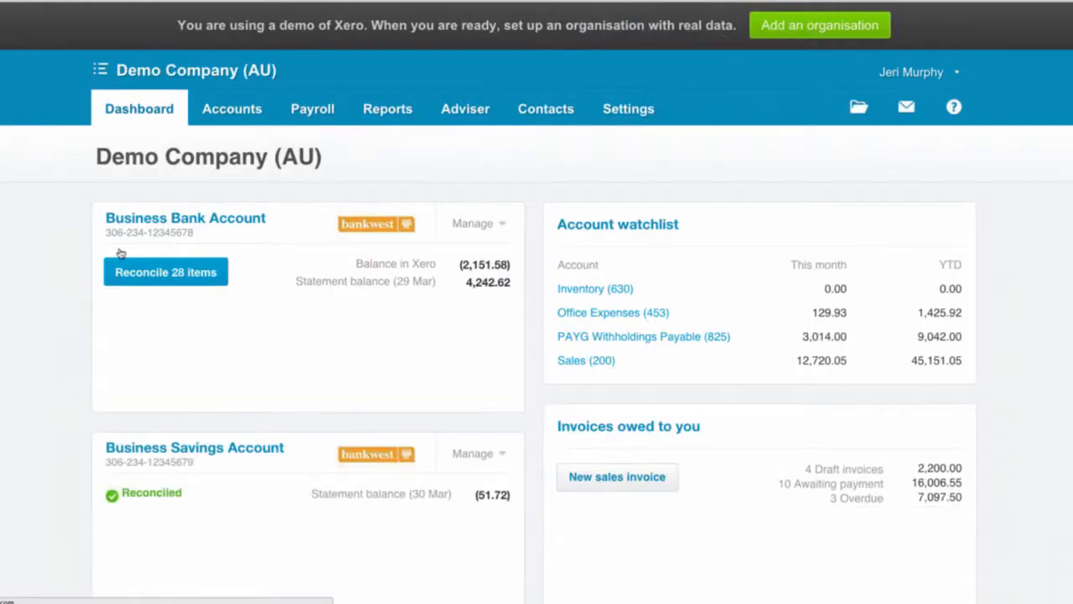
scroll(105, 353, "down", 1)
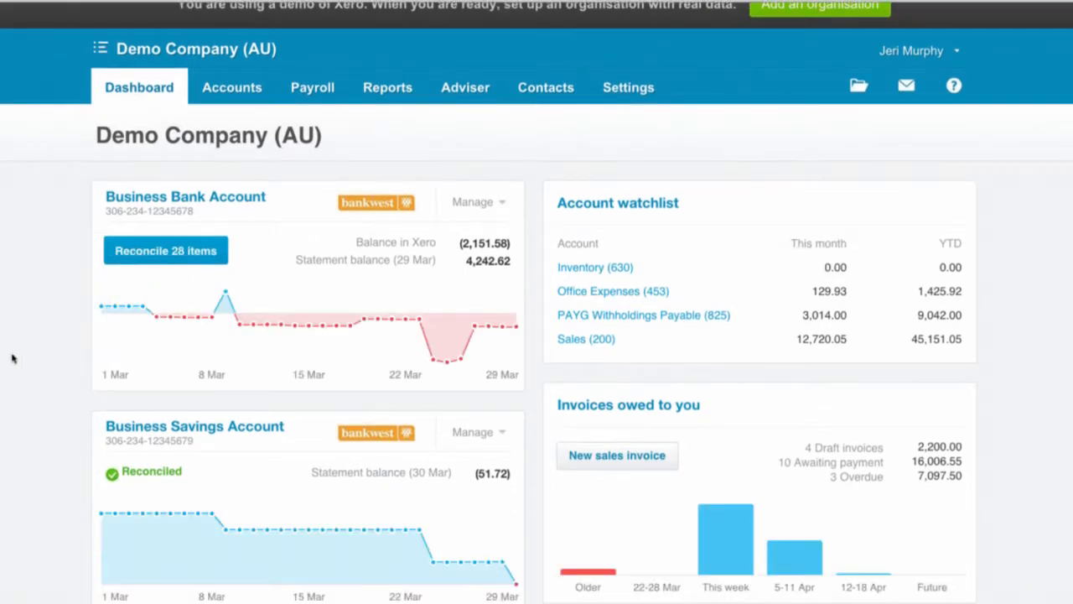
scroll(12, 358, "down", 1)
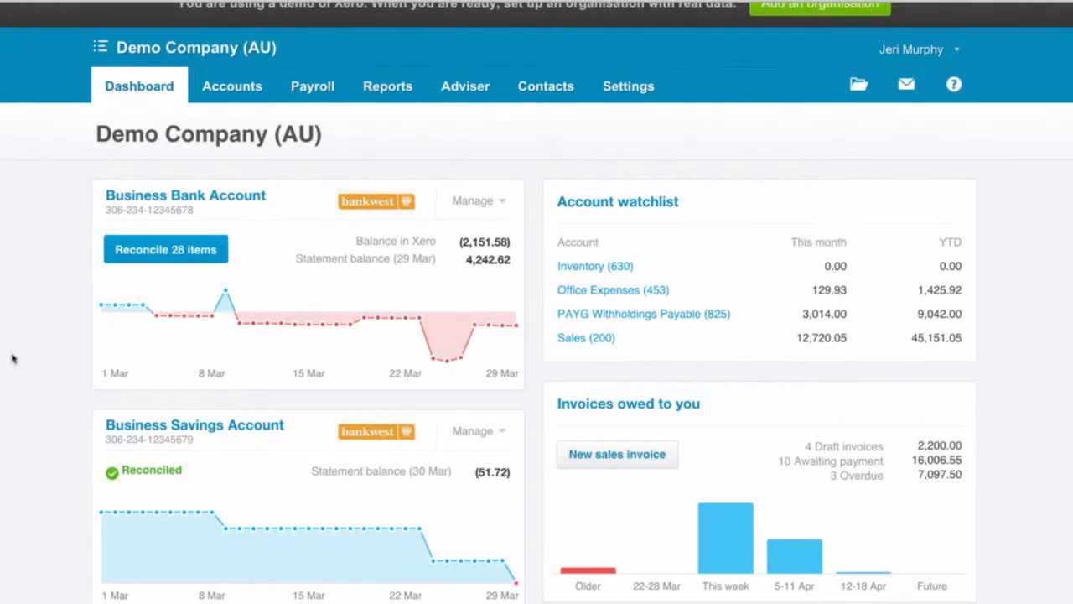
scroll(12, 358, "down", 2)
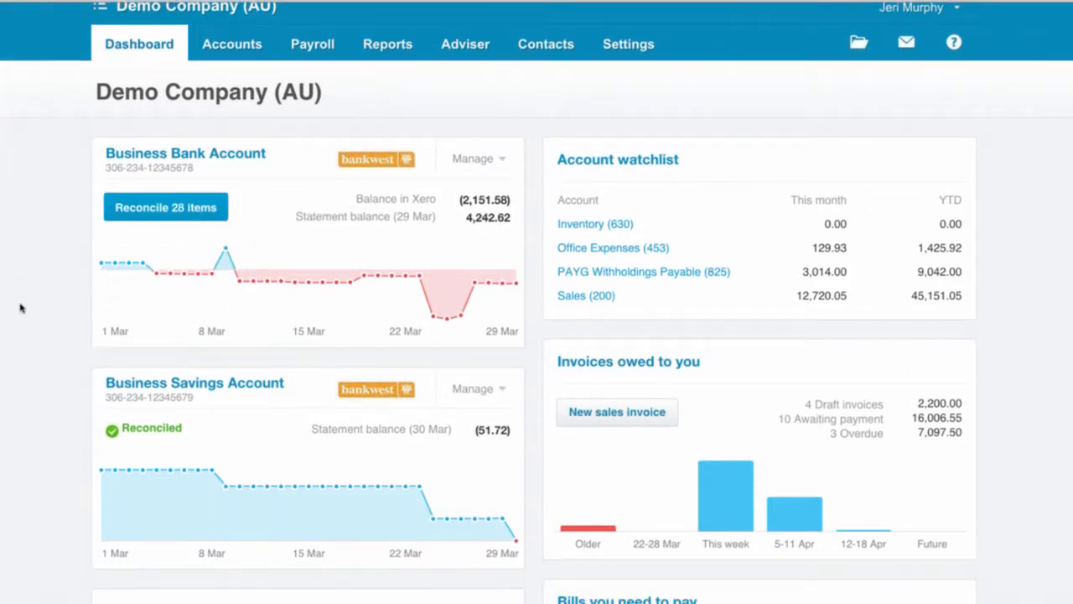
scroll(21, 307, "down", 1)
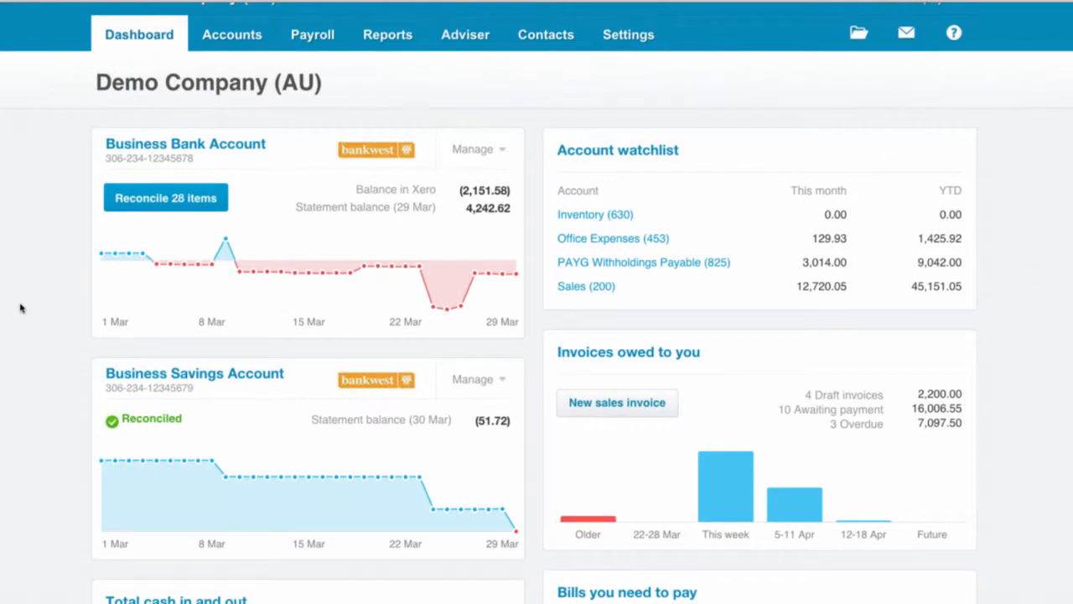
scroll(21, 307, "down", 1)
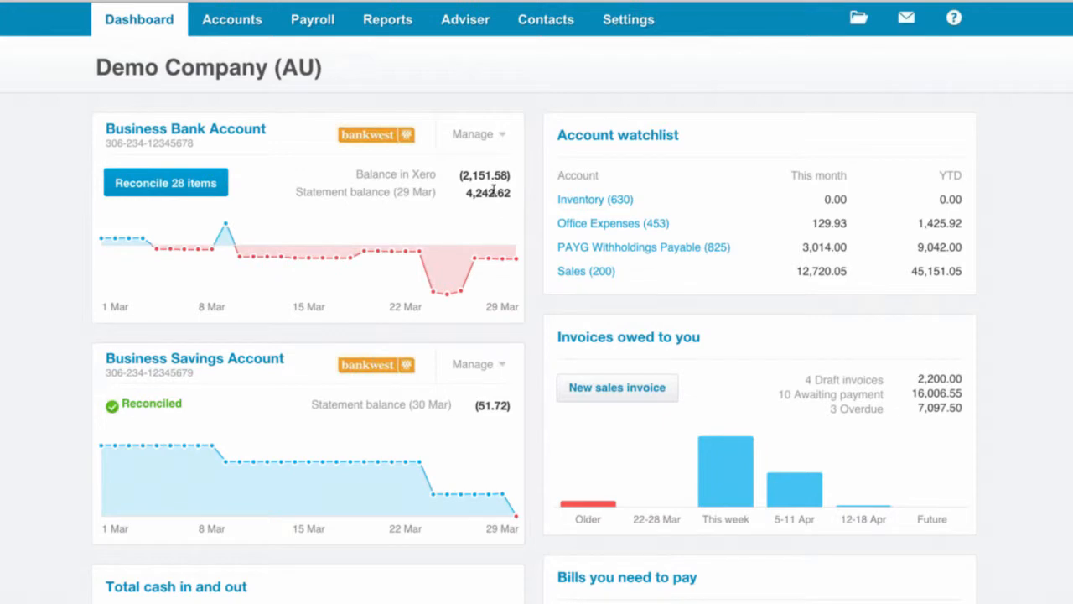
scroll(518, 212, "down", 1)
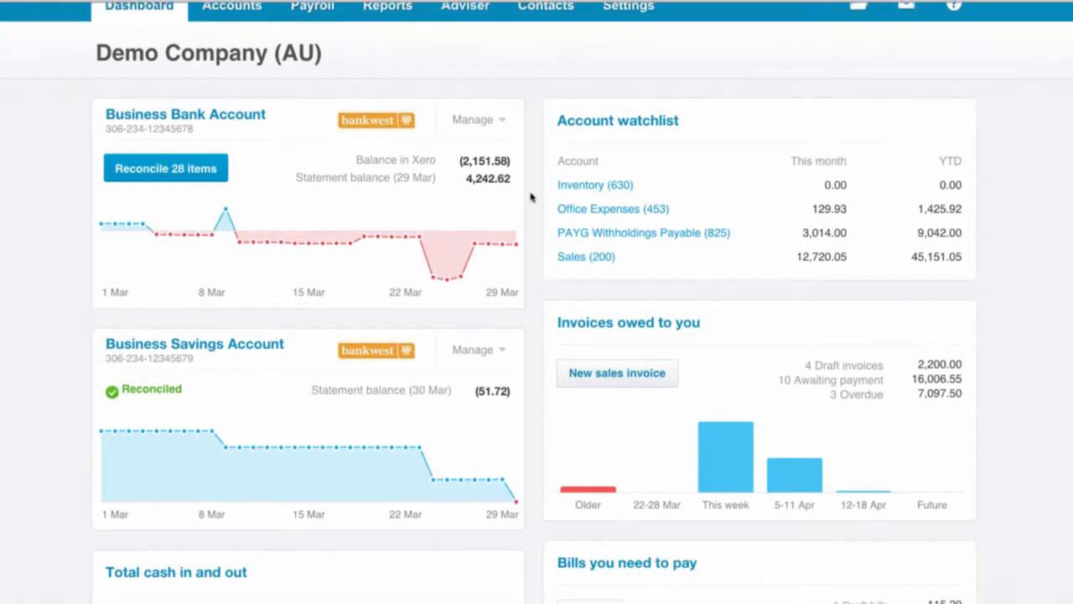
scroll(531, 196, "down", 1)
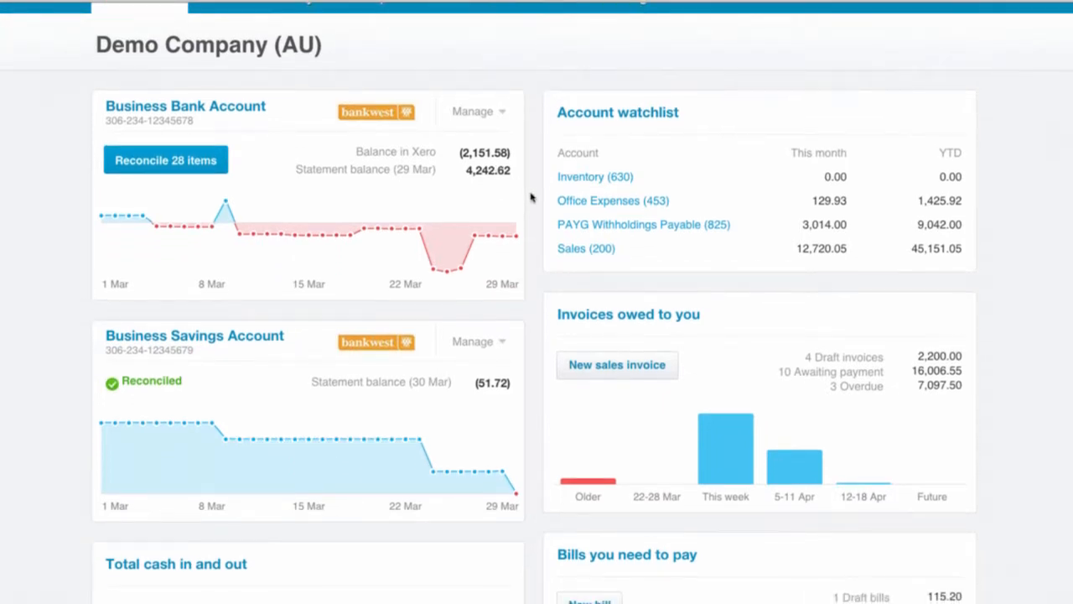
scroll(530, 196, "down", 1)
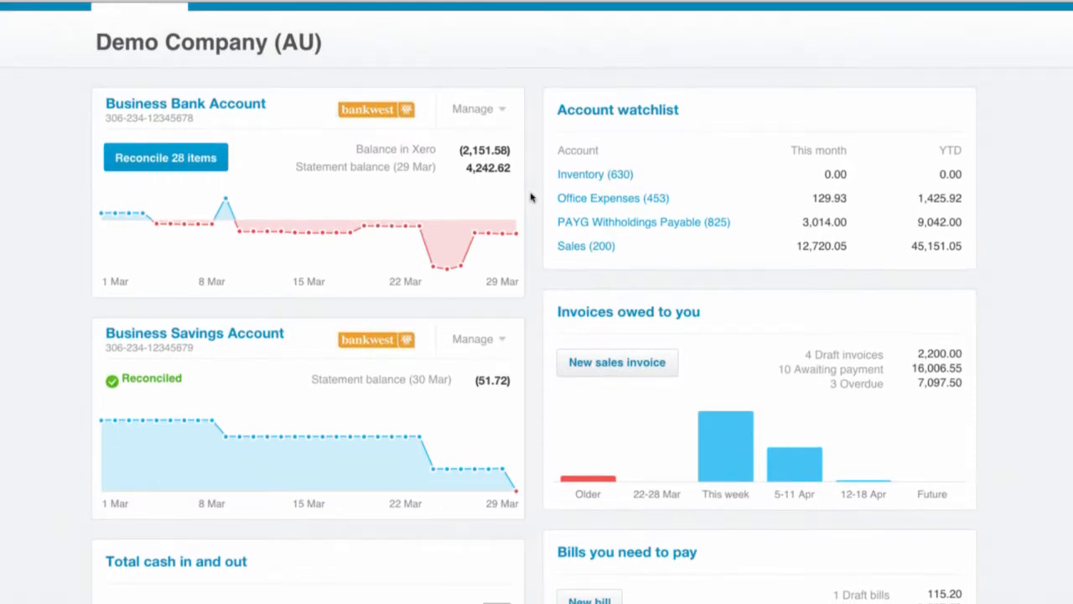
scroll(531, 196, "up", 1)
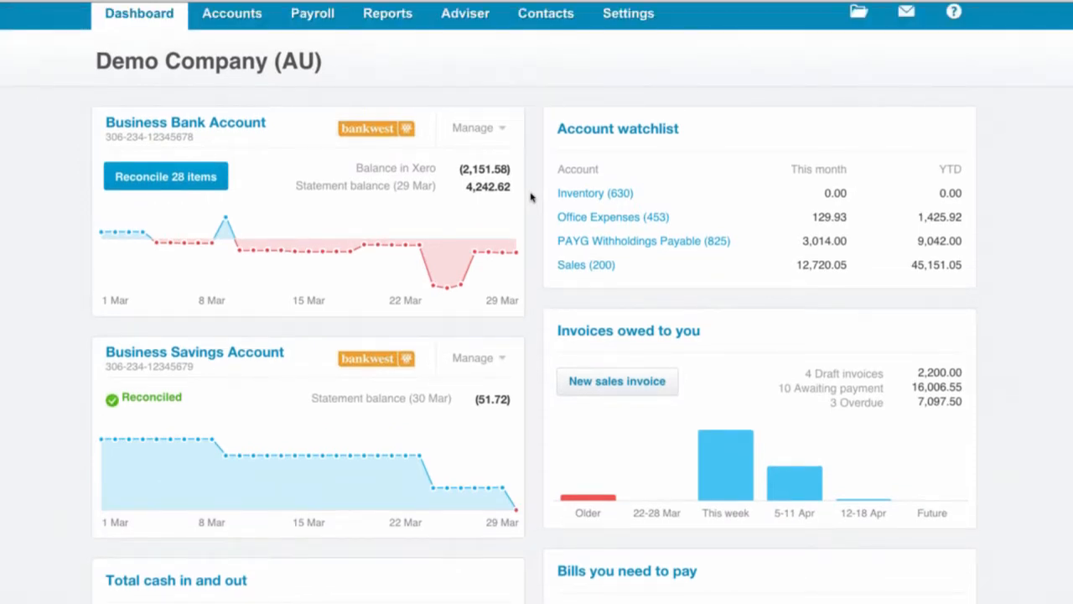
scroll(531, 197, "up", 1)
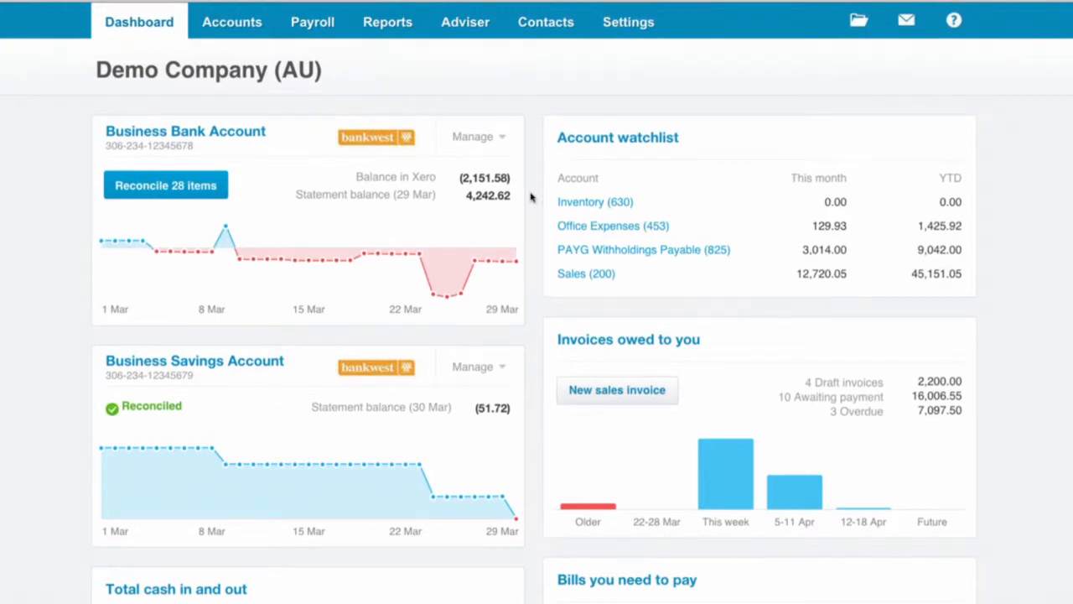
scroll(530, 196, "down", 1)
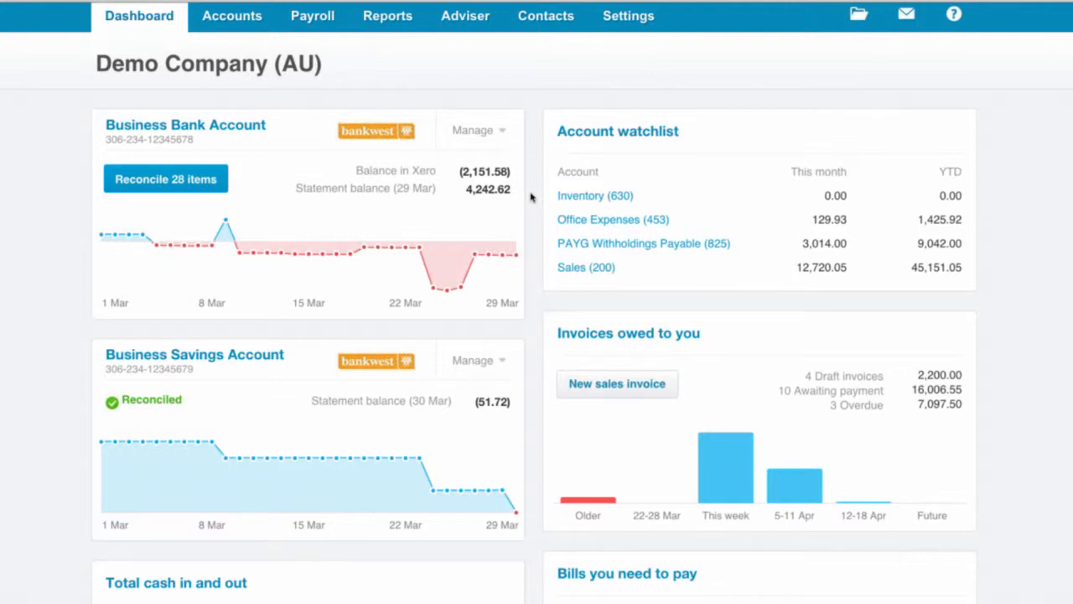
scroll(531, 196, "down", 1)
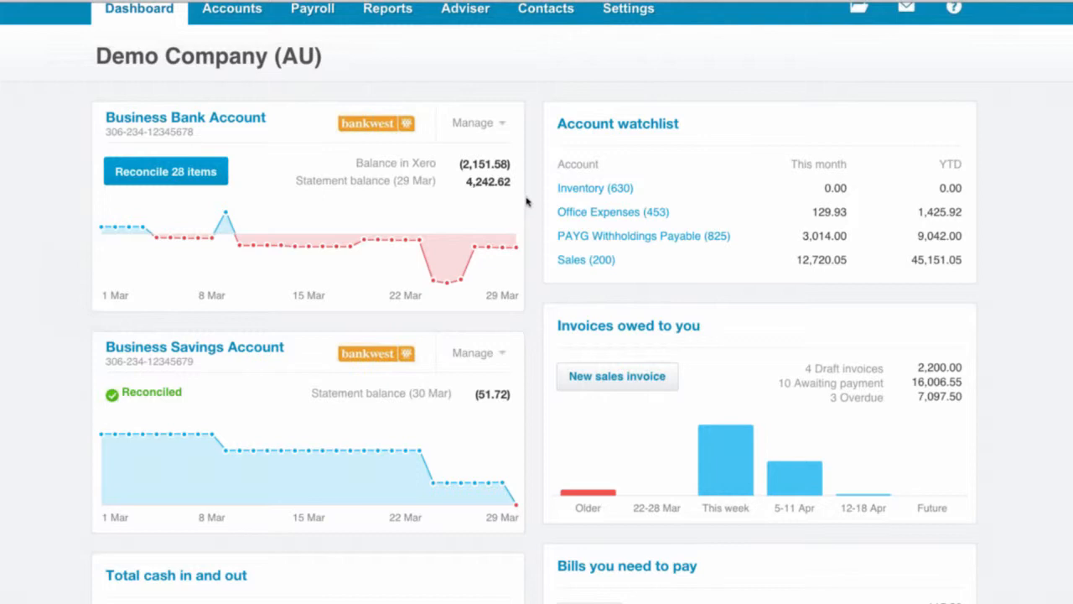
scroll(527, 201, "down", 1)
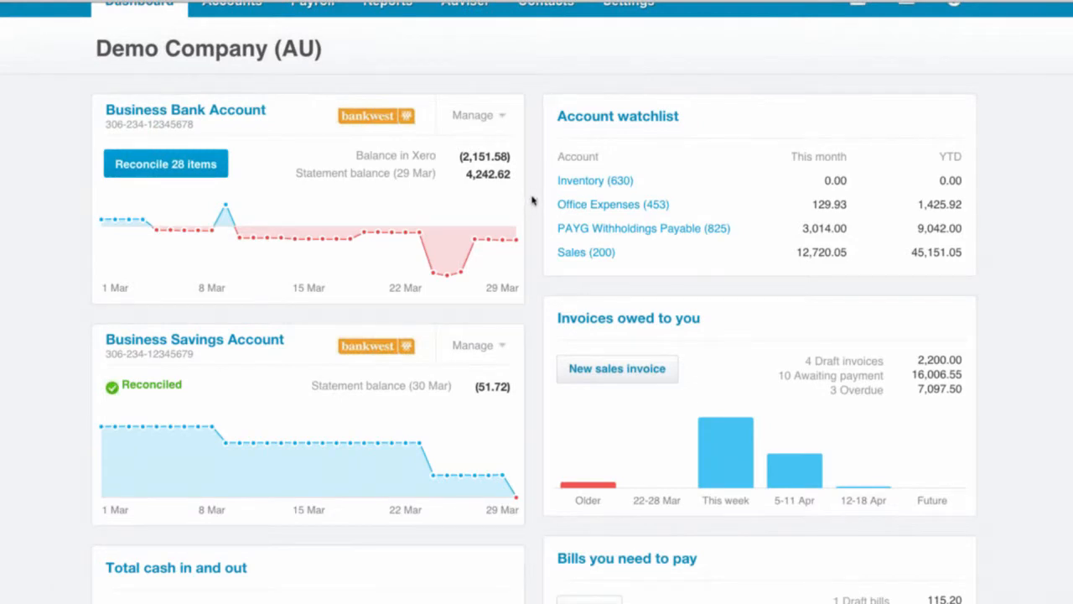
scroll(532, 200, "down", 1)
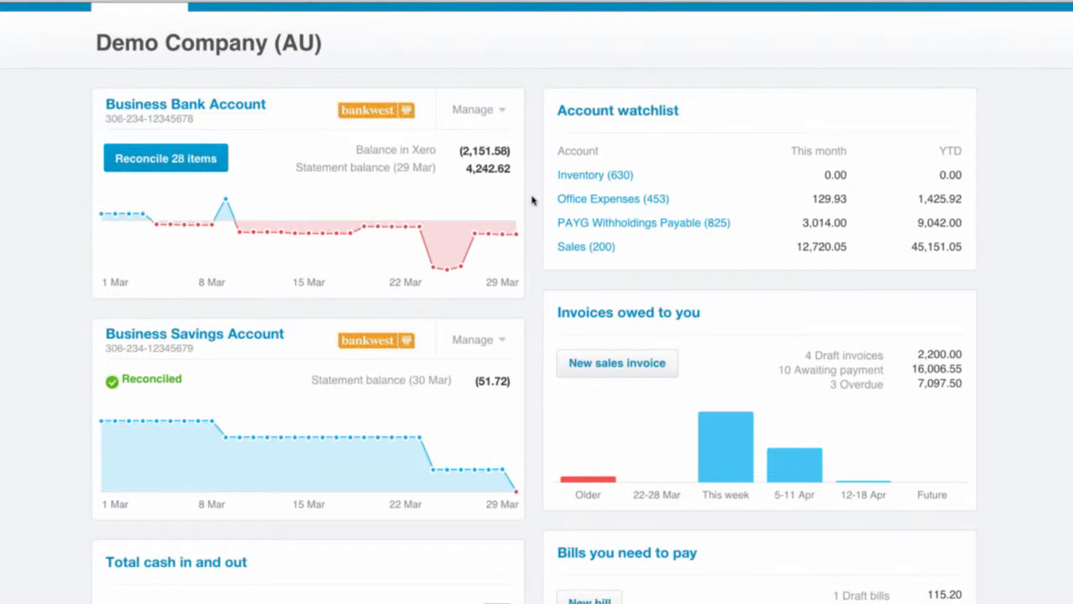
scroll(531, 199, "down", 1)
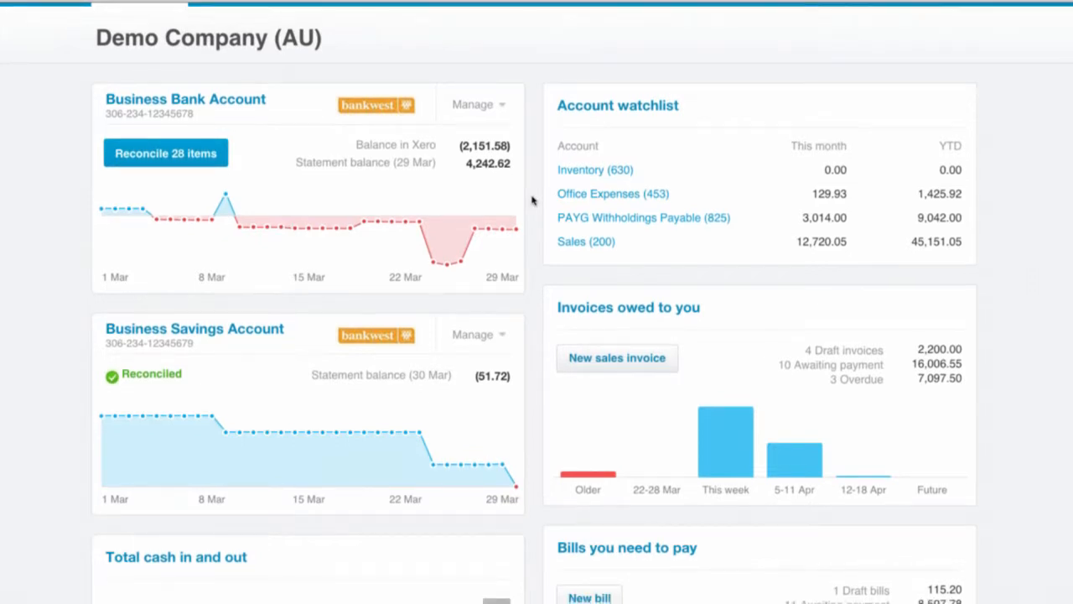
scroll(531, 199, "down", 1)
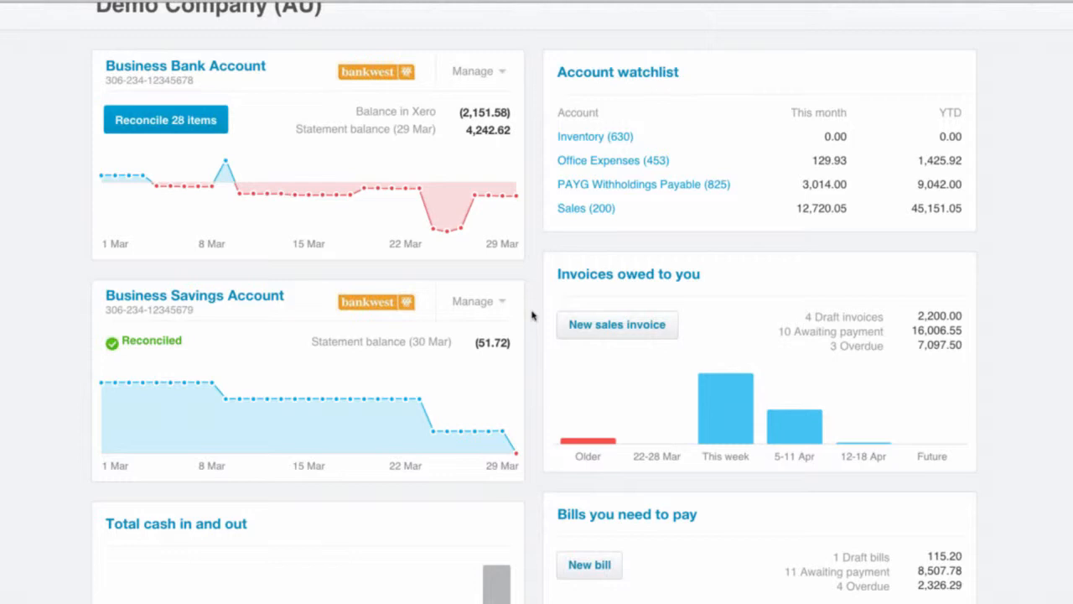
Open the Reconciliation Report for the Business Bank Account from the dashboard.
scroll(541, 151, "up", 2)
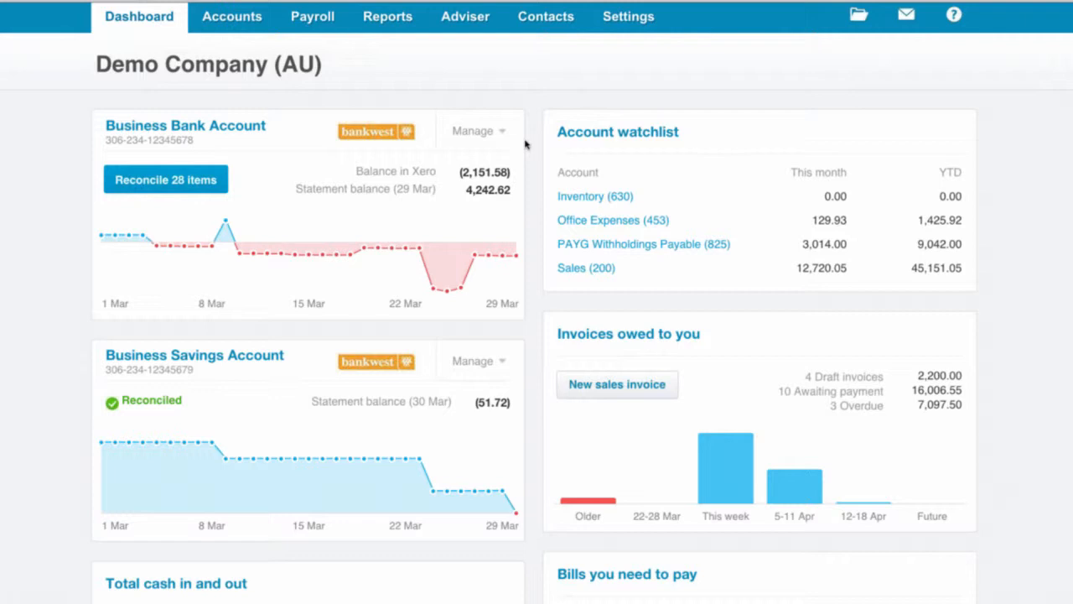
left_click(503, 137)
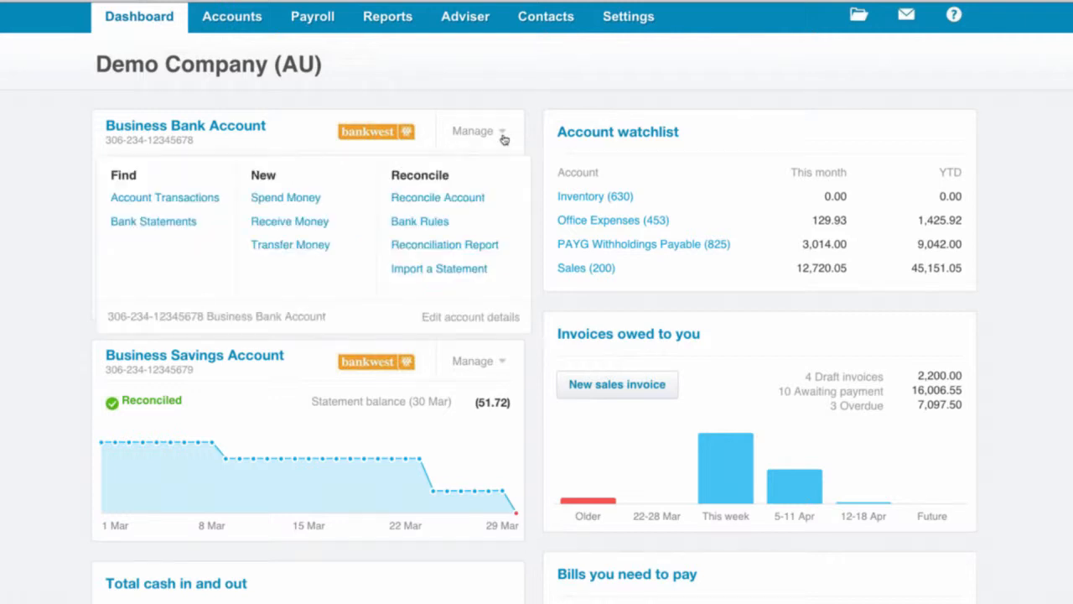
left_click(465, 244)
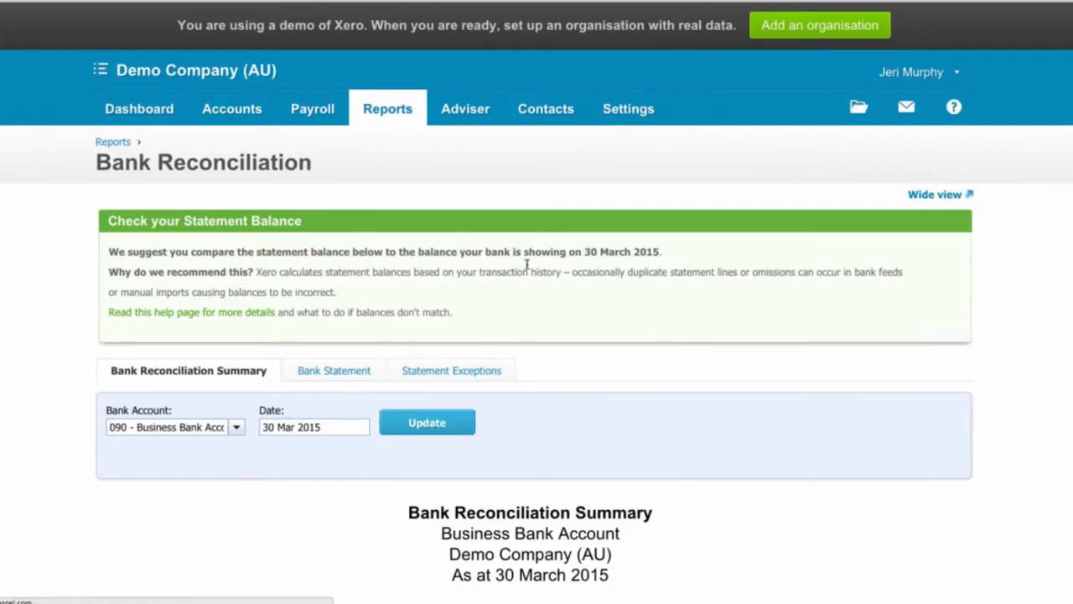
Read the Bank Reconciliation Summary from the balance in Xero down to the statement balance and the imported statement balance.
scroll(563, 294, "down", 1)
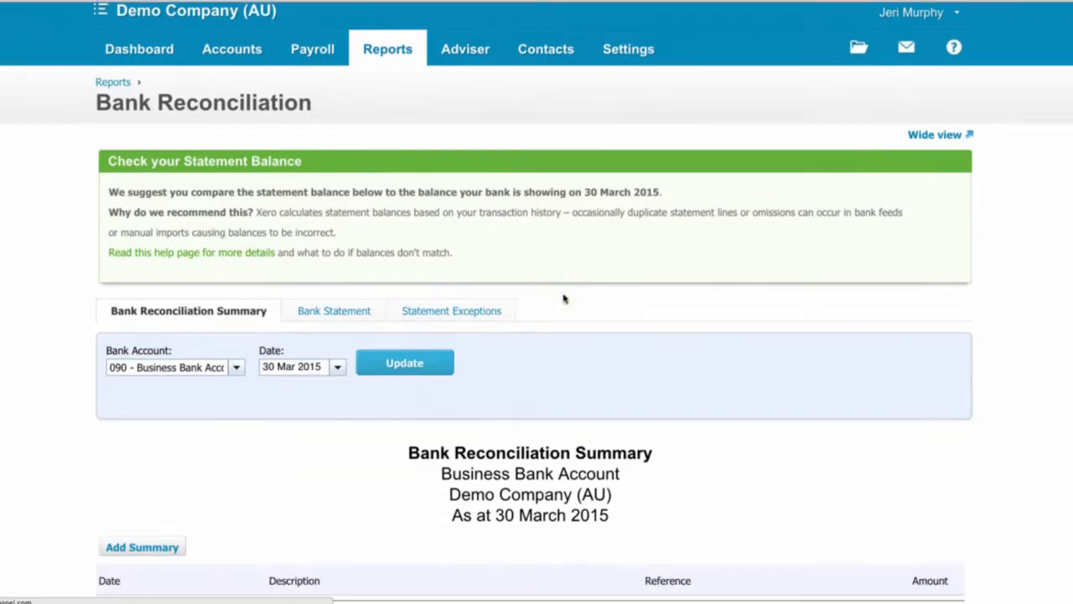
scroll(564, 299, "down", 3)
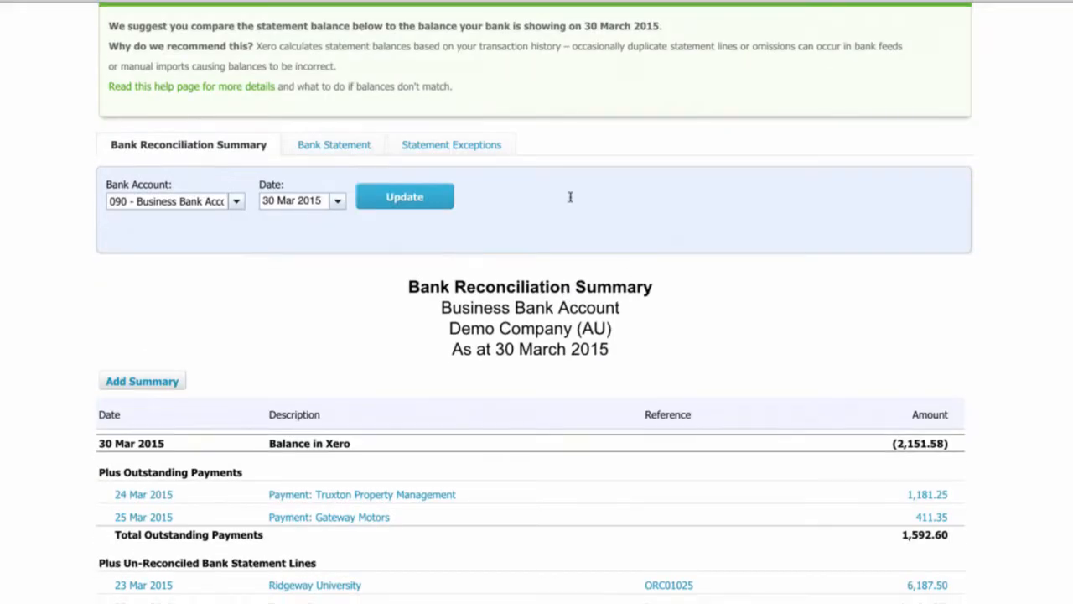
scroll(565, 332, "up", 1)
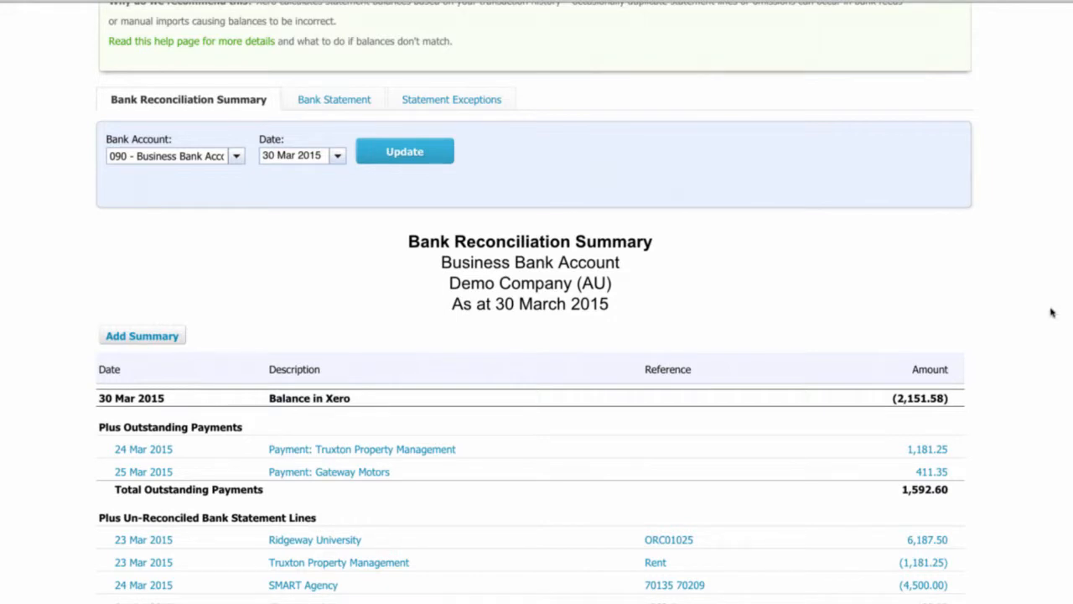
scroll(1051, 311, "down", 3)
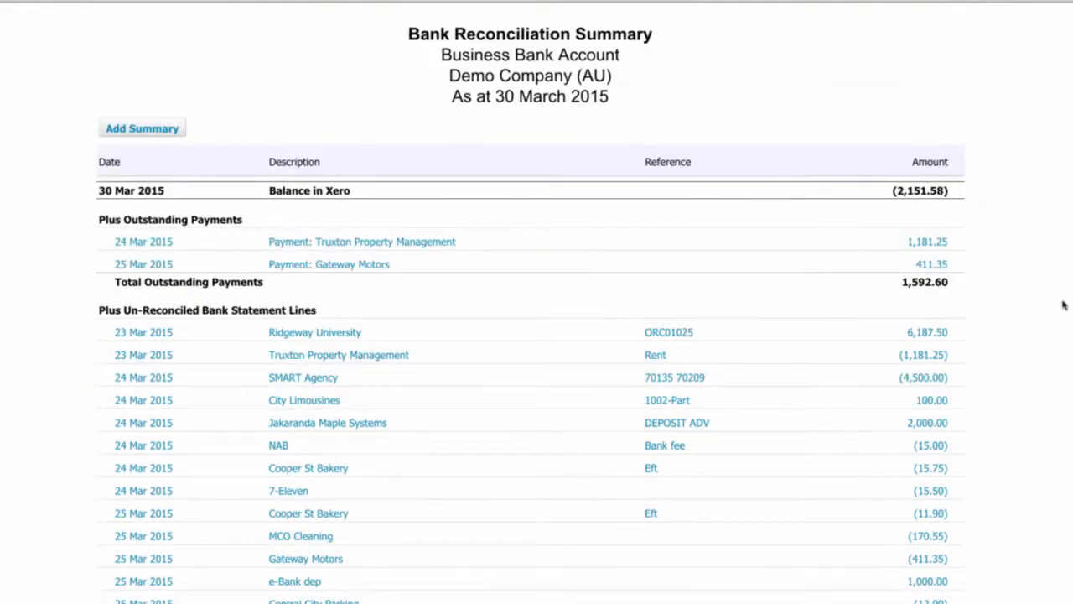
scroll(1063, 305, "down", 1)
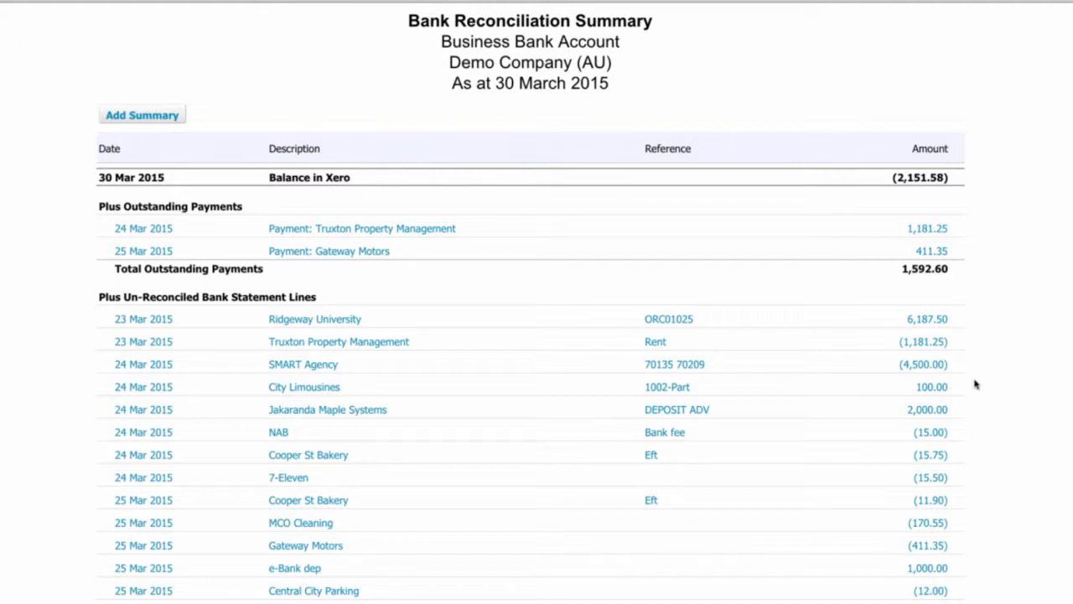
scroll(975, 384, "down", 1)
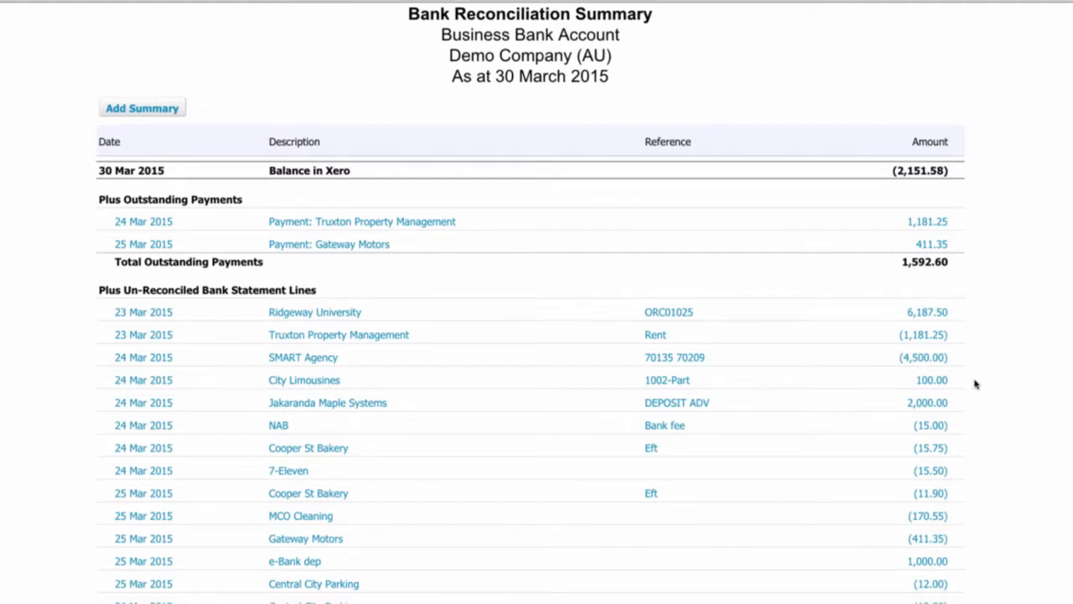
scroll(975, 384, "down", 10)
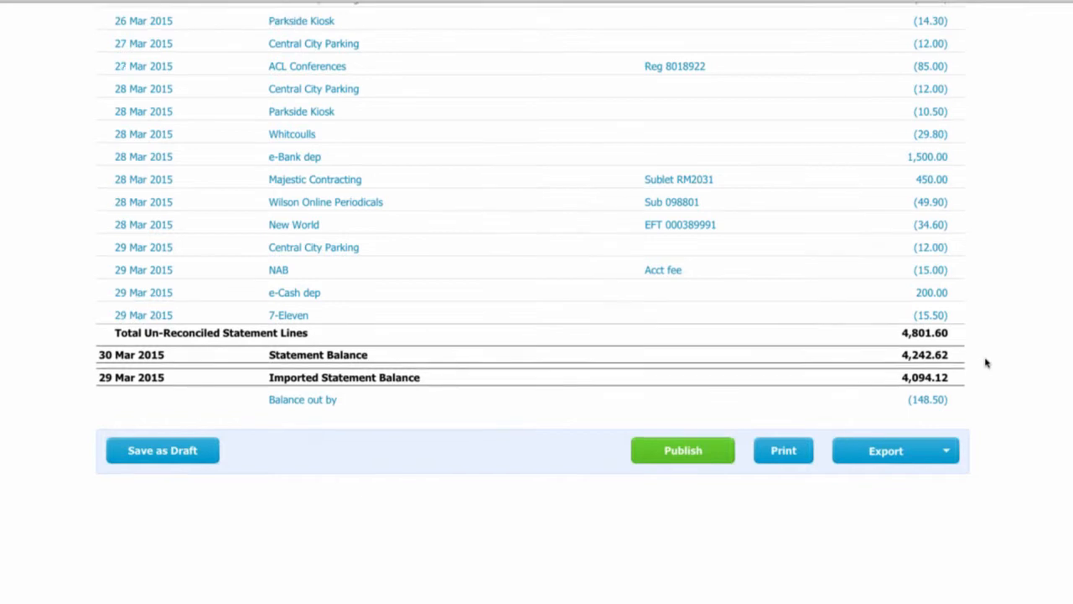
Examine how the outstanding payments and un-reconciled bank statement lines bridge the balance in Xero and the statement balance.
scroll(890, 396, "up", 1)
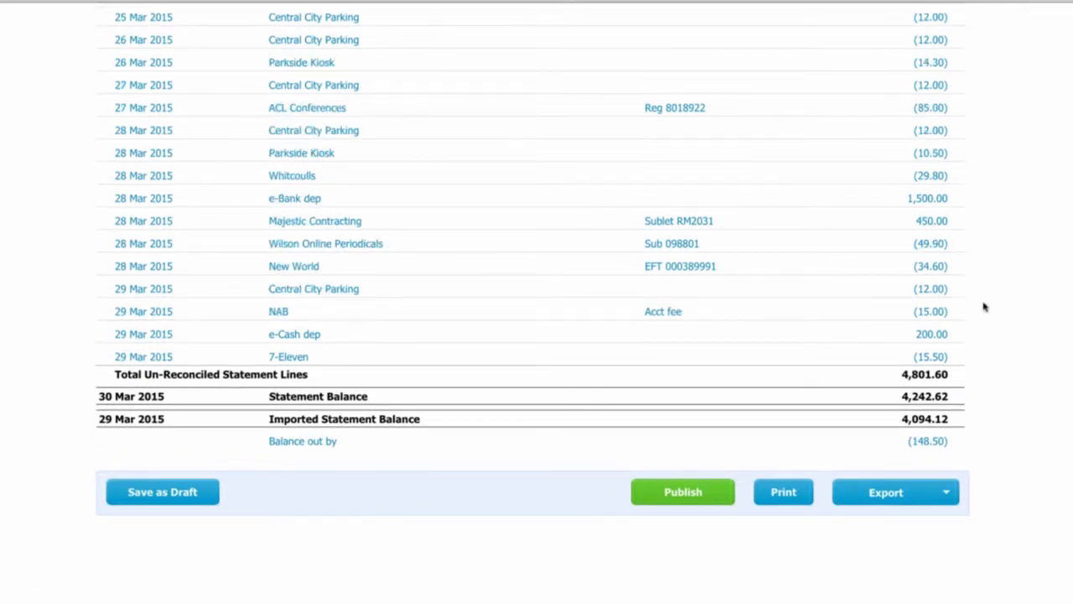
scroll(985, 307, "up", 4)
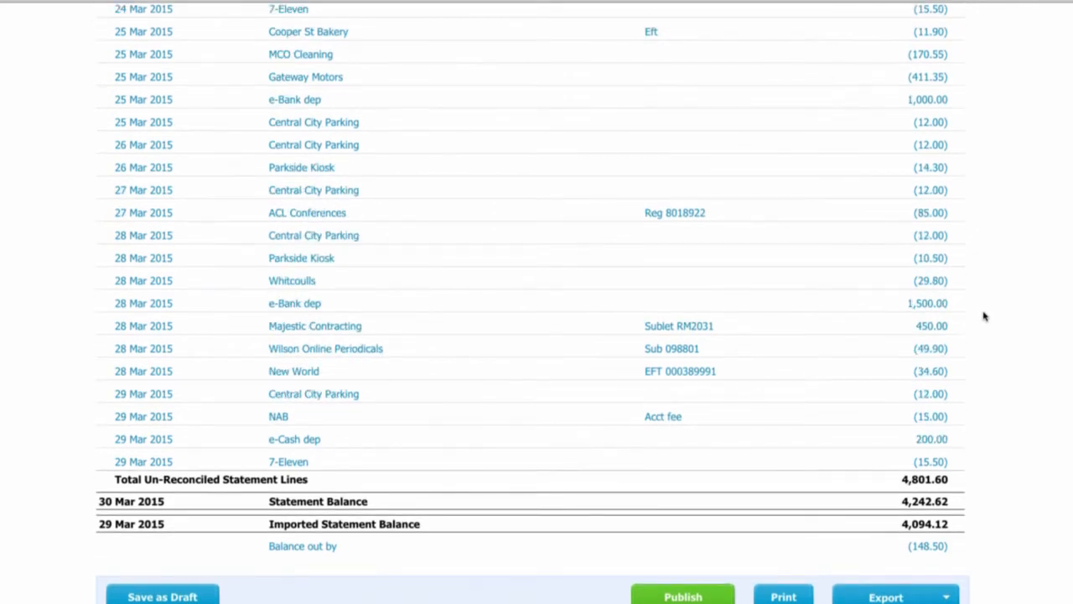
scroll(984, 317, "up", 6)
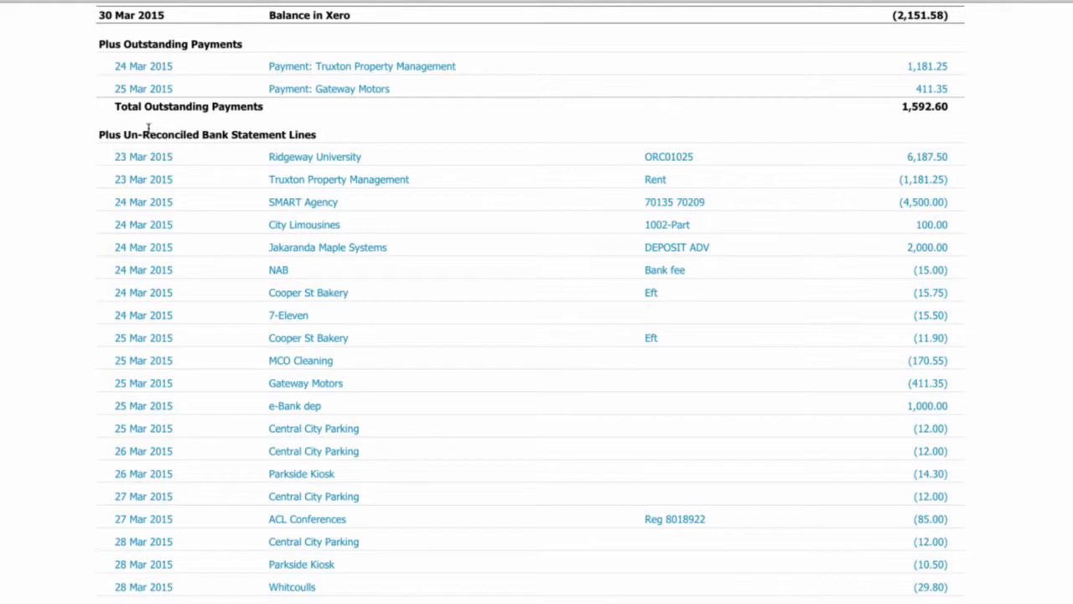
scroll(162, 166, "down", 1)
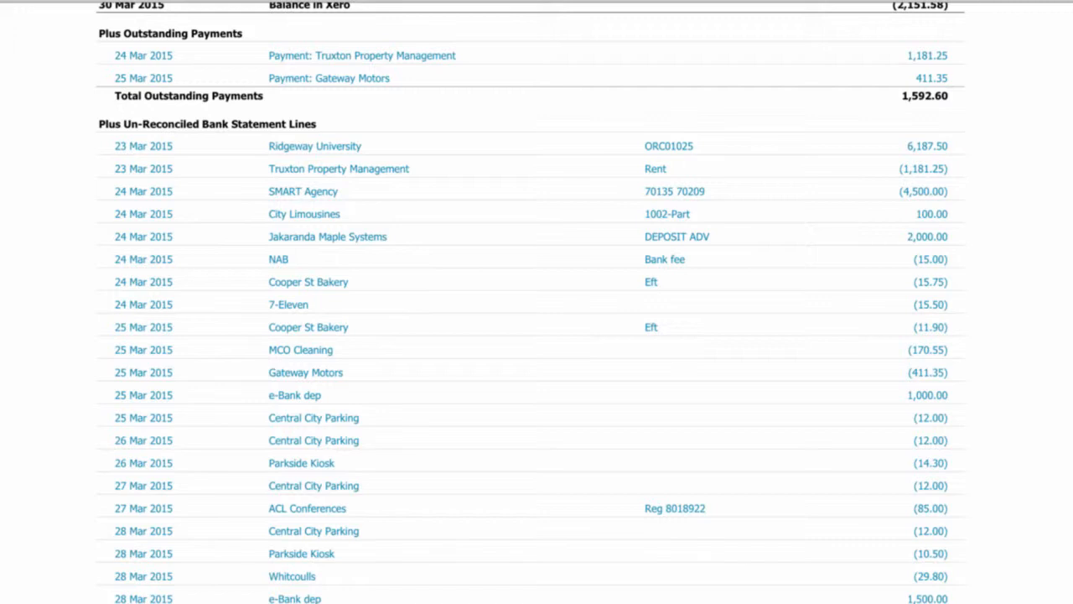
scroll(537, 302, "up", 3)
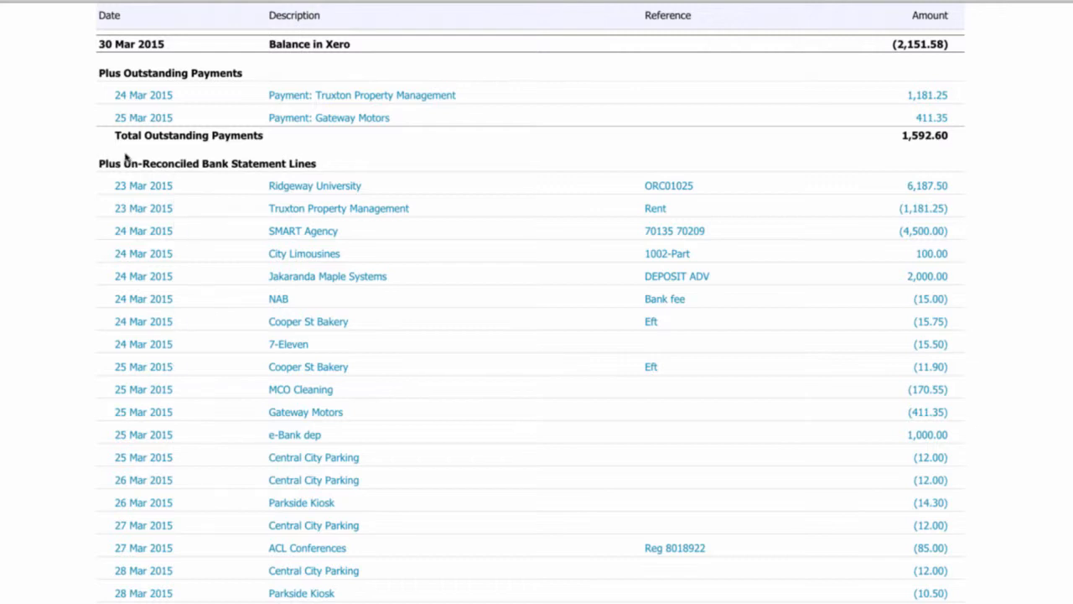
scroll(53, 159, "up", 3)
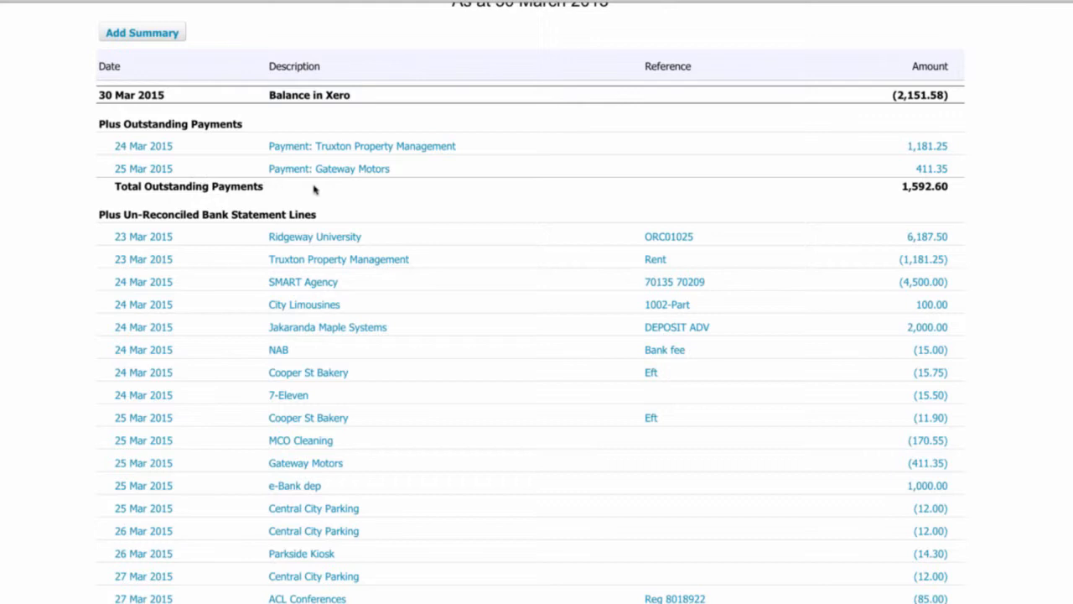
scroll(420, 201, "down", 1)
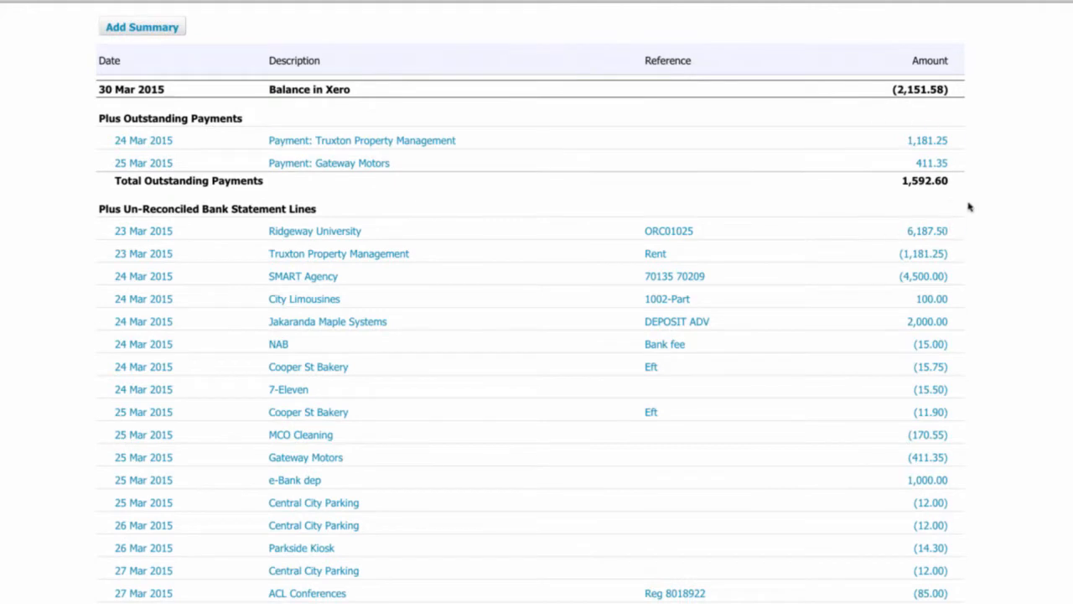
scroll(968, 207, "down", 6)
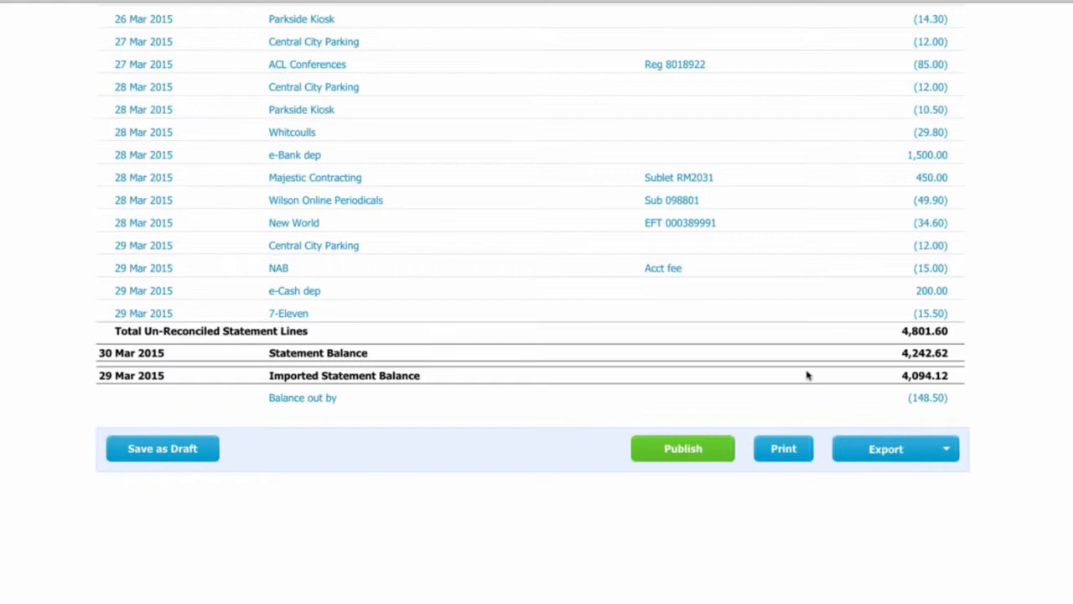
Switch to the Bank Statement report for the Business Bank Account and review its opening balance and imported lines.
scroll(807, 376, "up", 15)
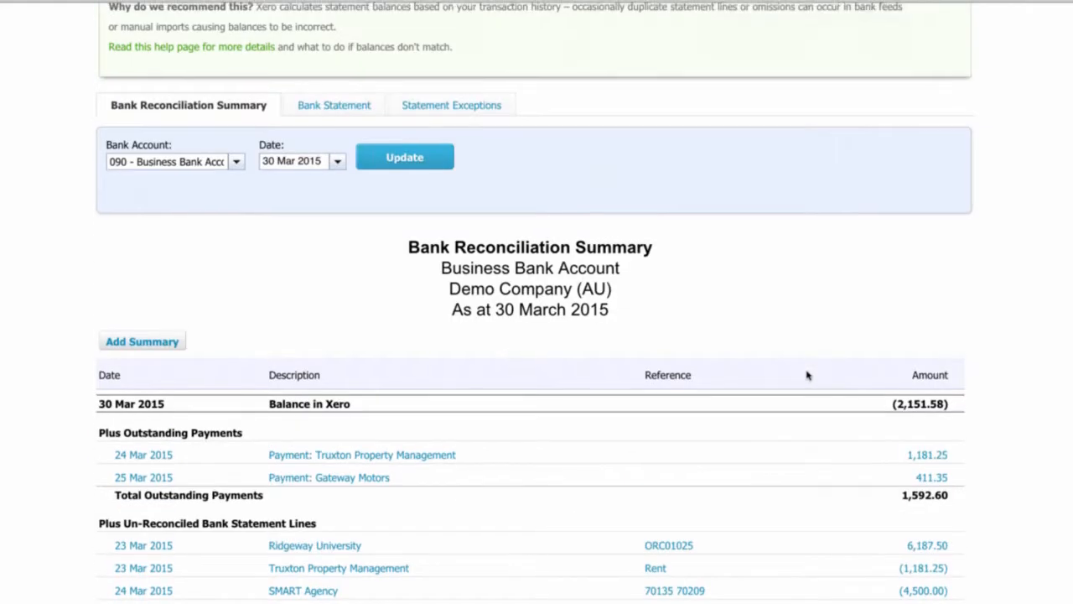
scroll(807, 375, "up", 5)
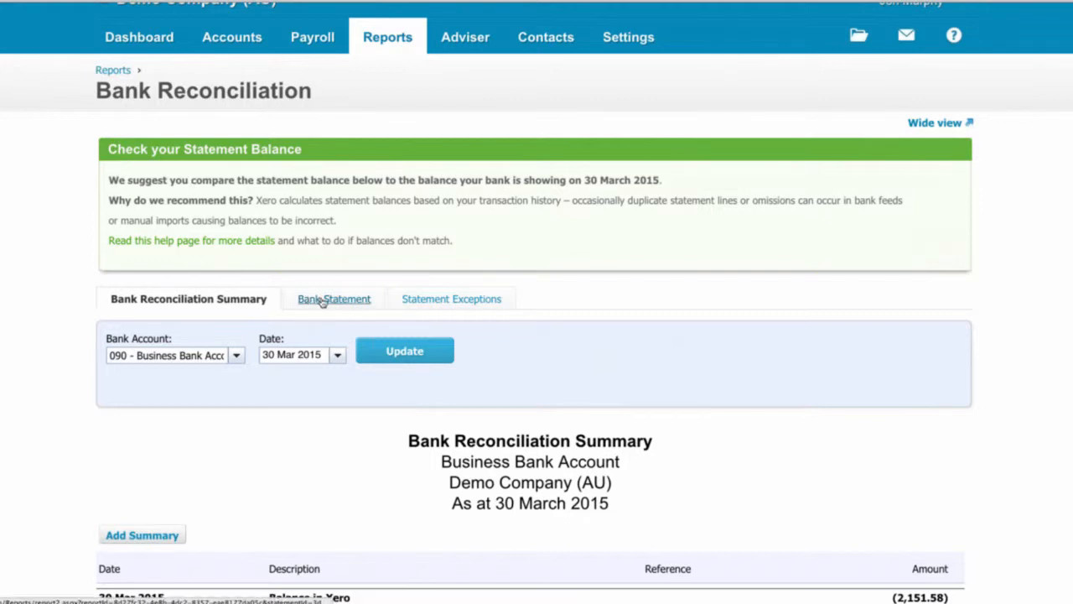
left_click(322, 301)
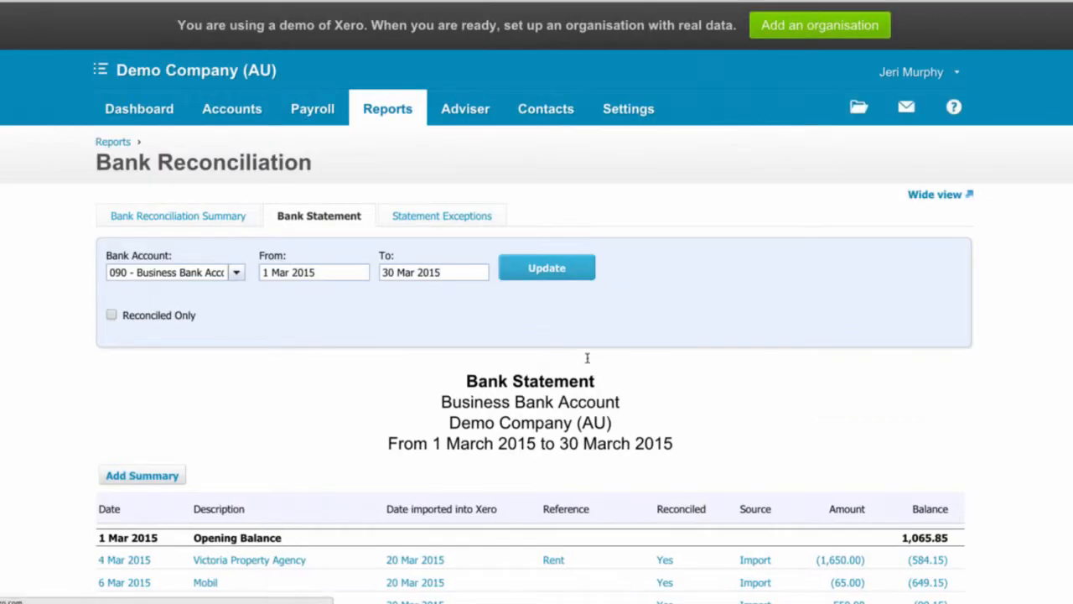
scroll(718, 313, "down", 2)
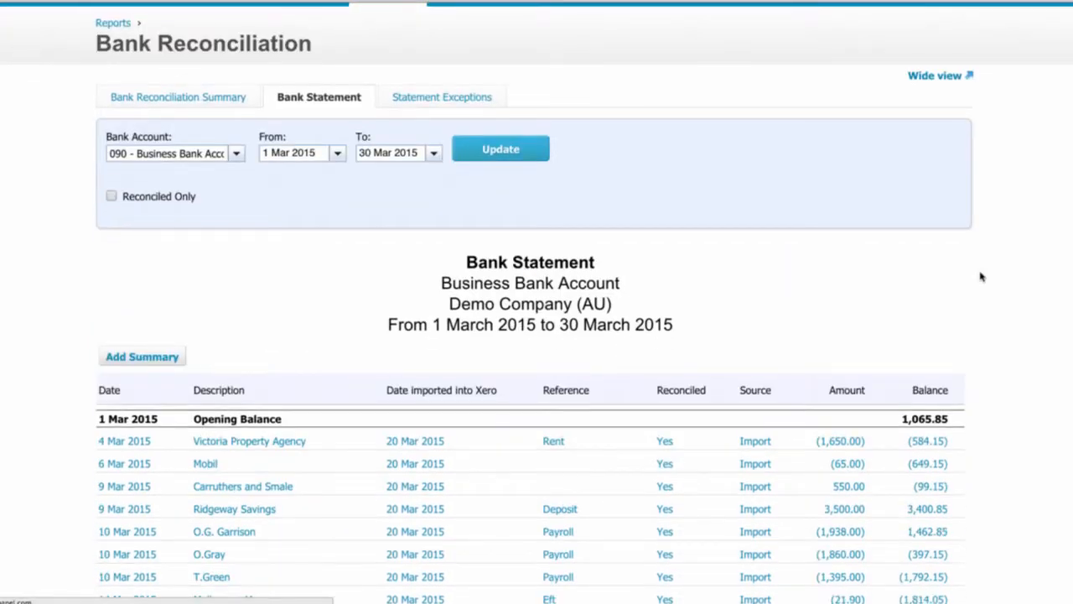
scroll(990, 310, "down", 1)
scroll(1000, 346, "down", 1)
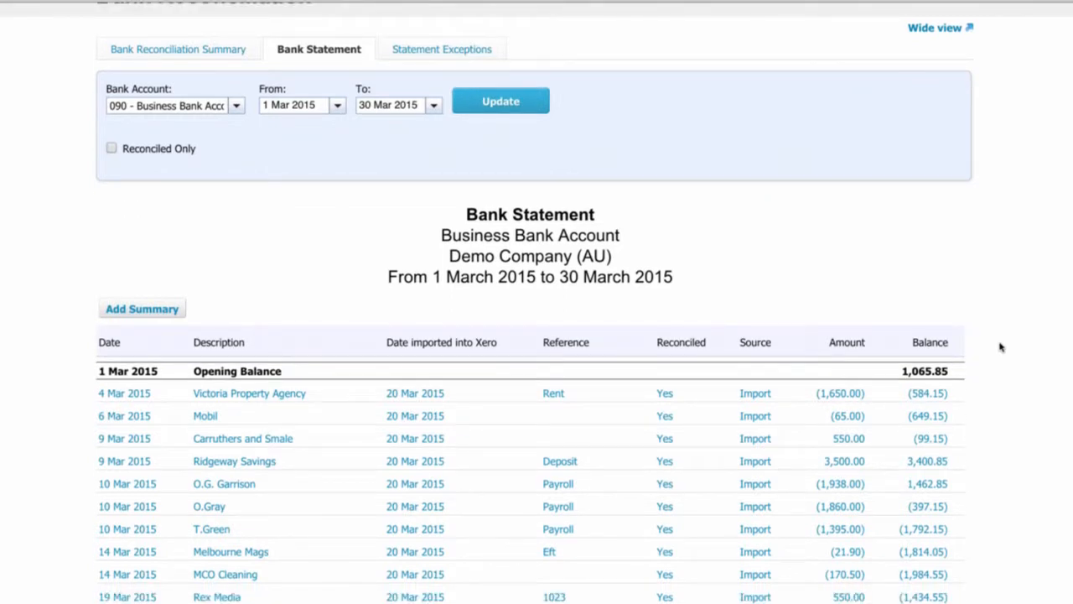
scroll(1000, 346, "down", 1)
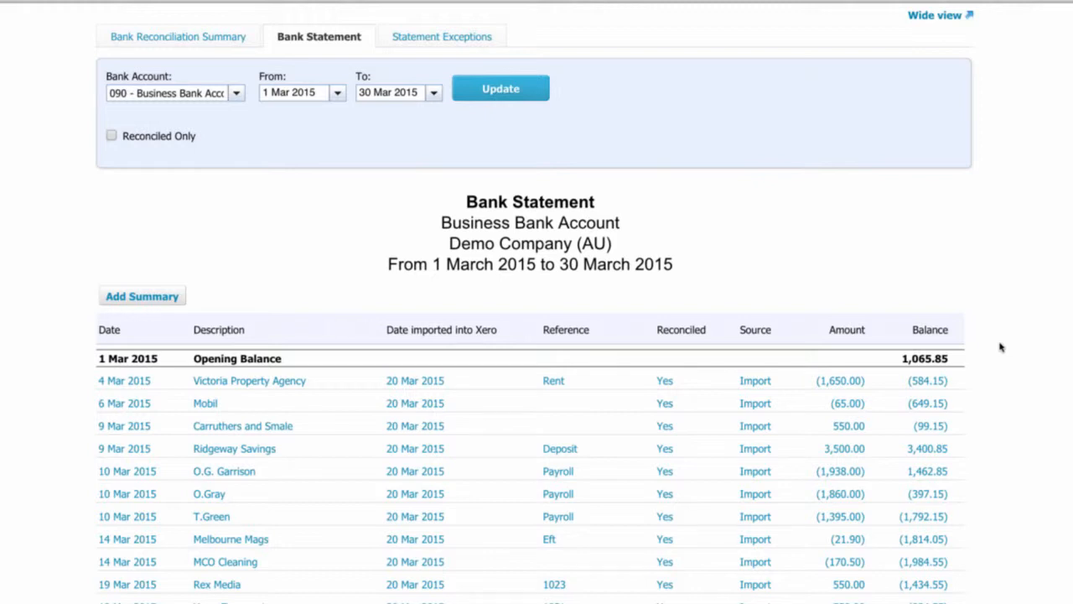
scroll(1000, 346, "down", 1)
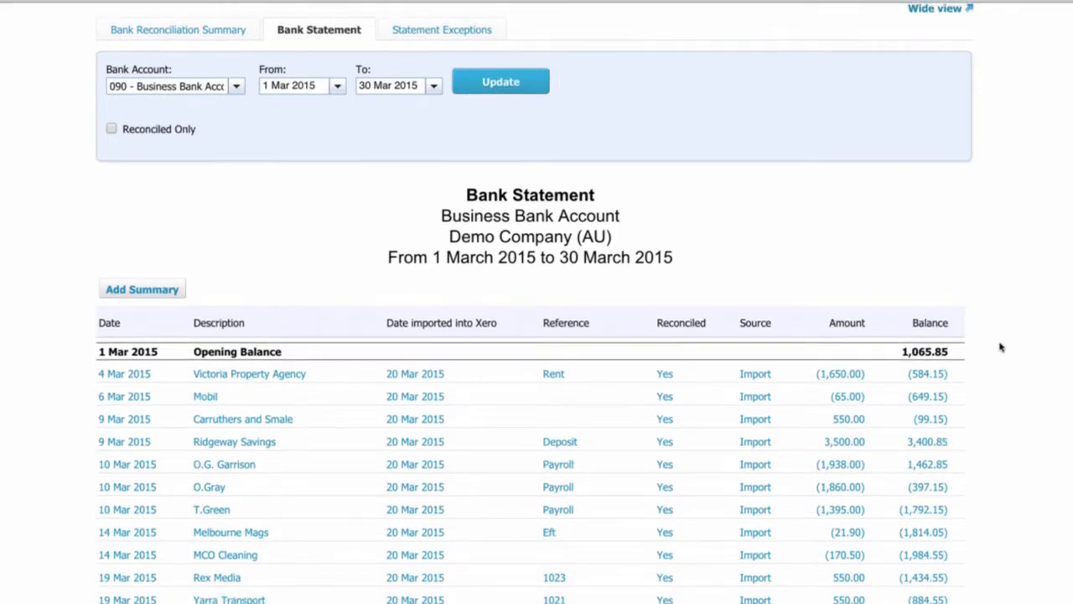
Set the Bank Statement report's start date to 27 Dec 2014 and update the report.
scroll(1001, 346, "up", 2)
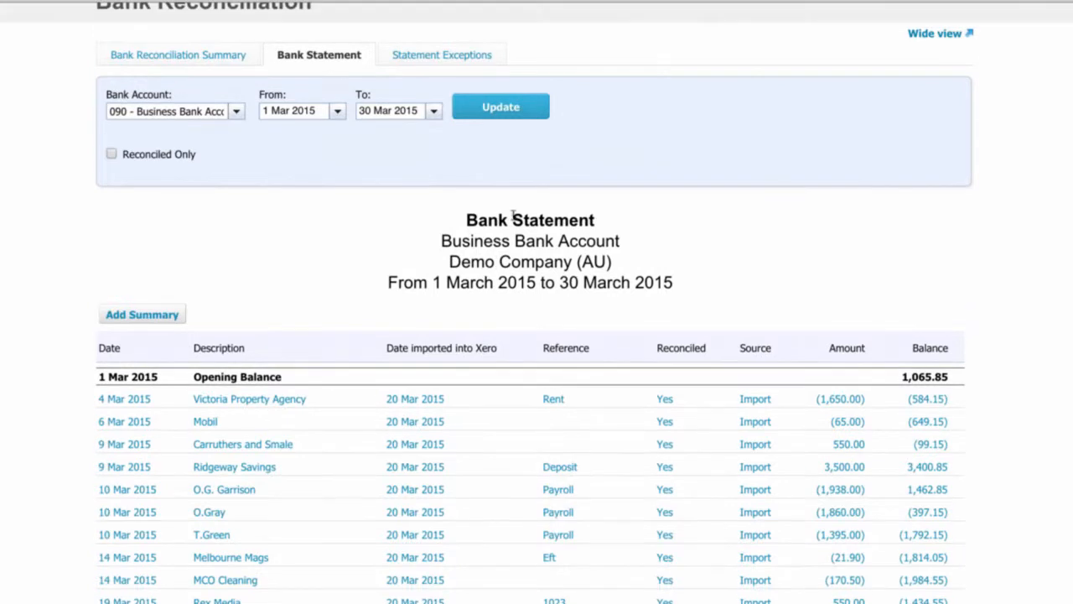
left_click(337, 117)
left_click(287, 137)
left_click(287, 136)
left_click(286, 139)
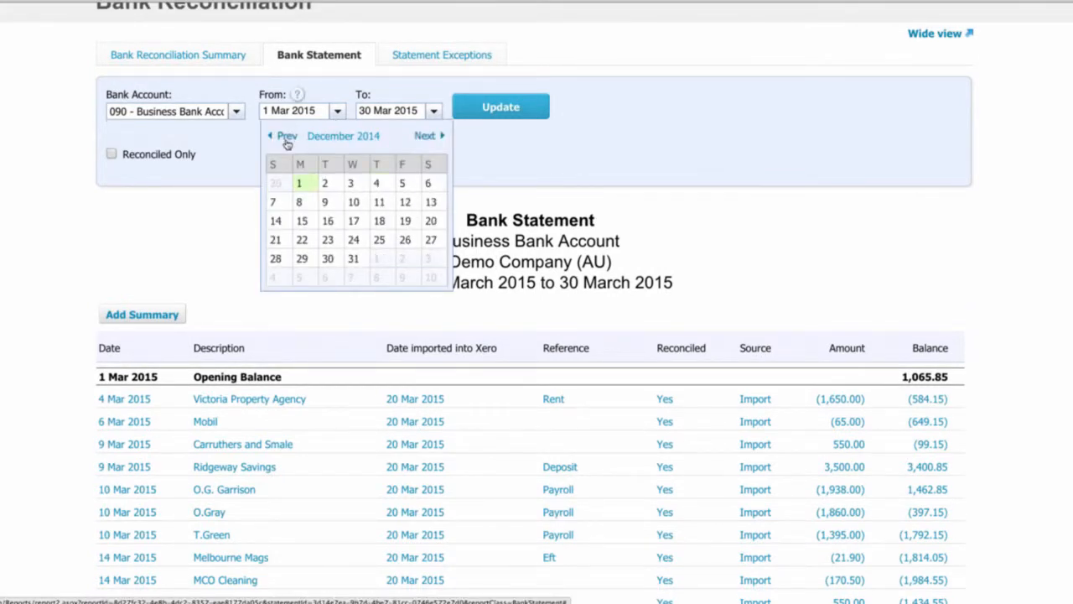
left_click(429, 241)
left_click(491, 110)
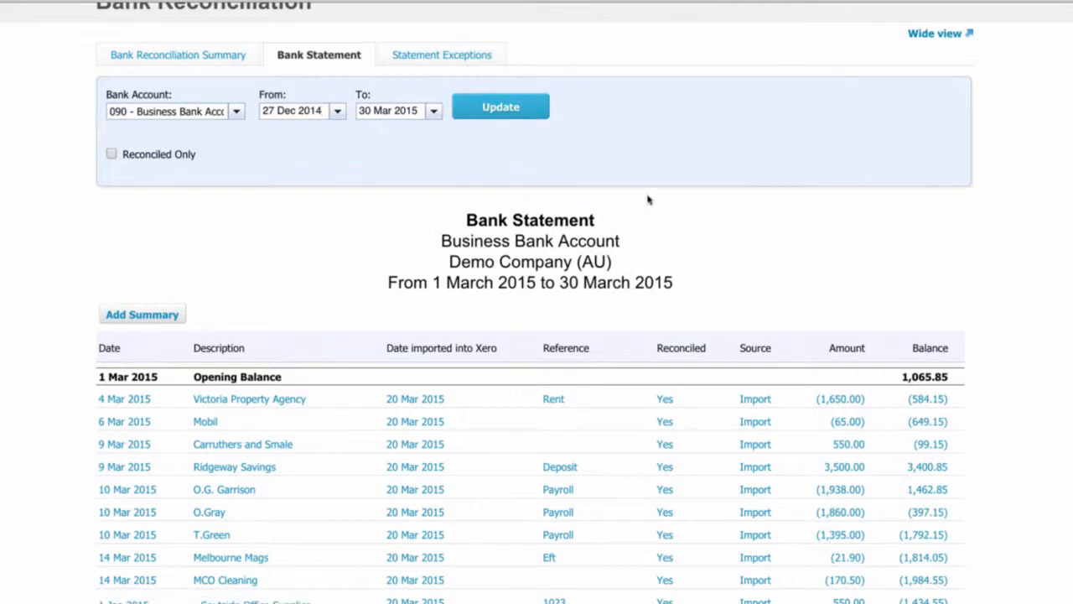
Examine the statement's opening balance and the running balance after each of the earliest imported statement lines.
scroll(671, 263, "down", 2)
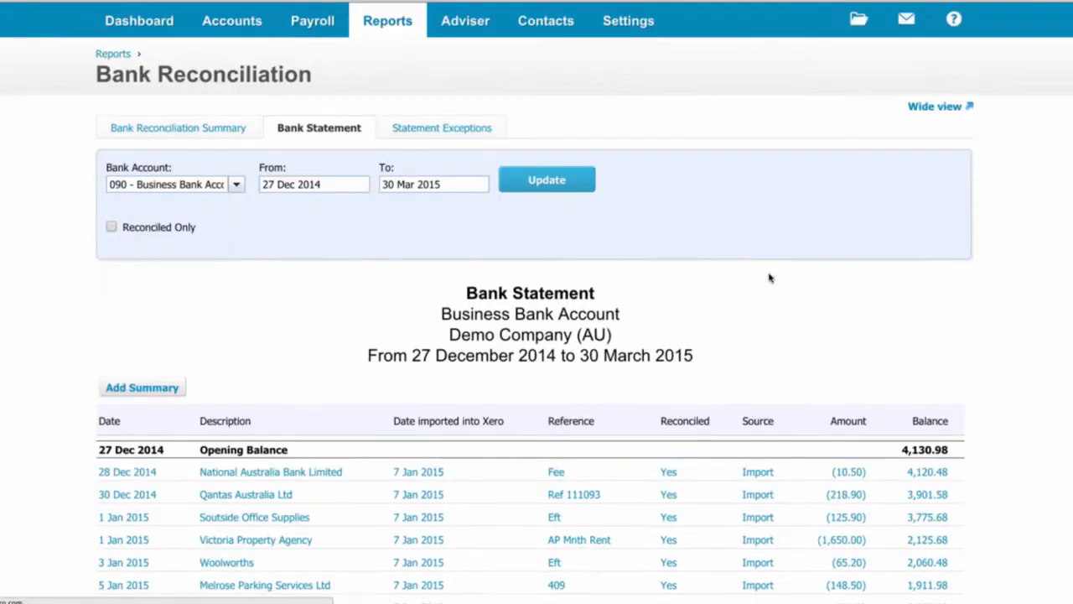
scroll(770, 277, "down", 1)
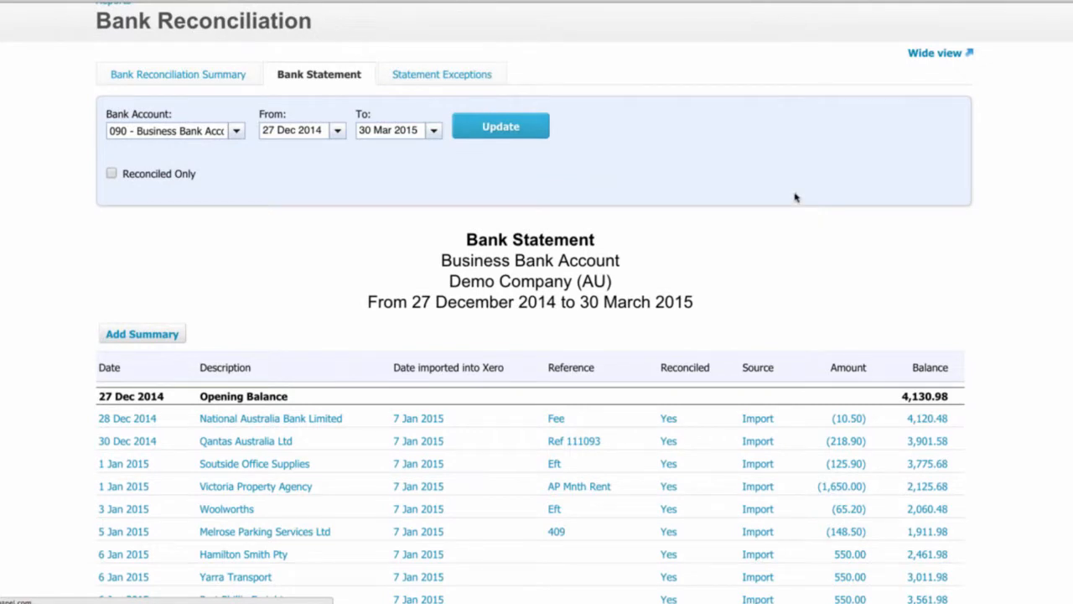
scroll(908, 238, "down", 1)
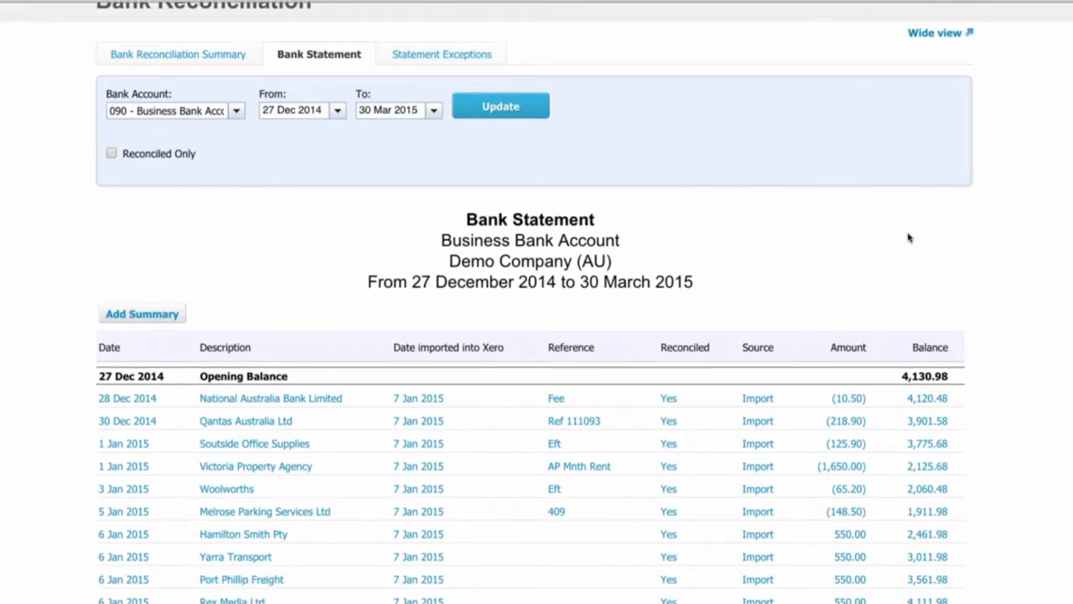
scroll(903, 325, "down", 4)
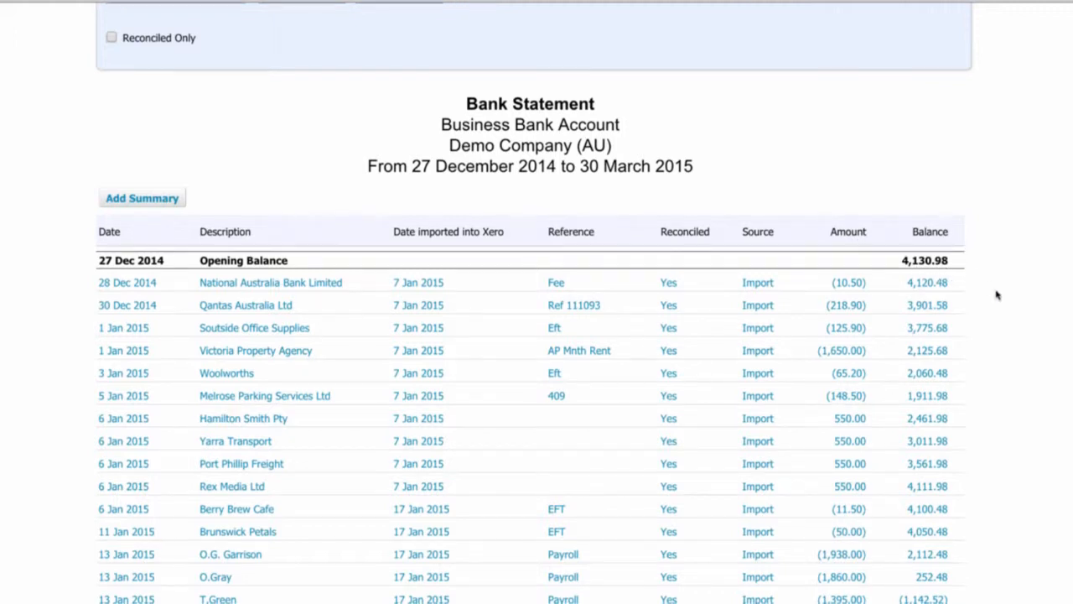
scroll(997, 297, "down", 3)
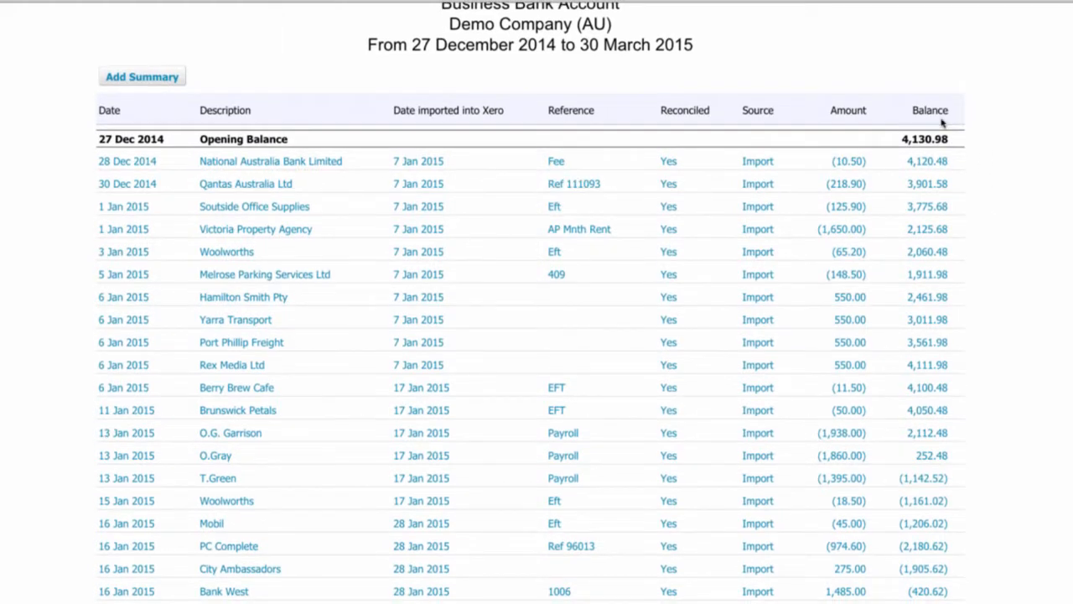
scroll(941, 117, "down", 1)
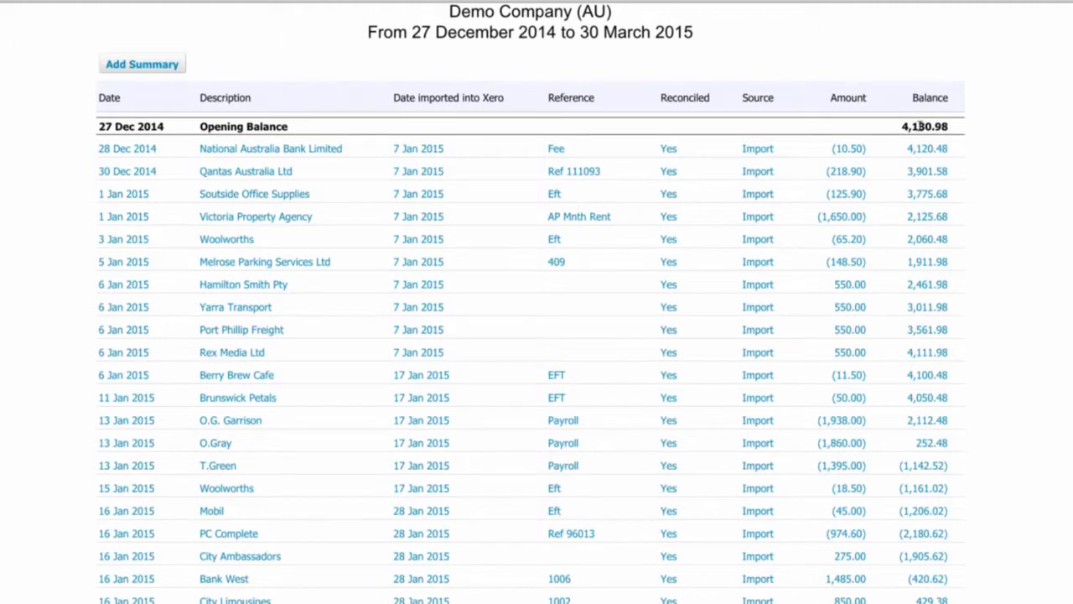
scroll(922, 124, "down", 1)
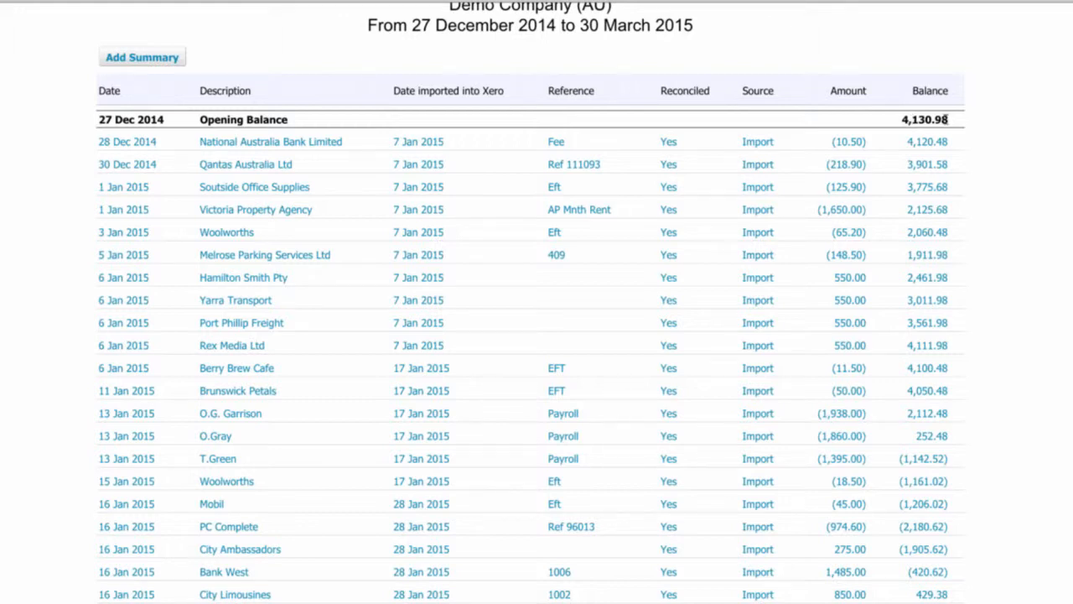
Examine how the running balance develops from the opening balance through the January lines of the Bank Statement report.
scroll(971, 122, "up", 5)
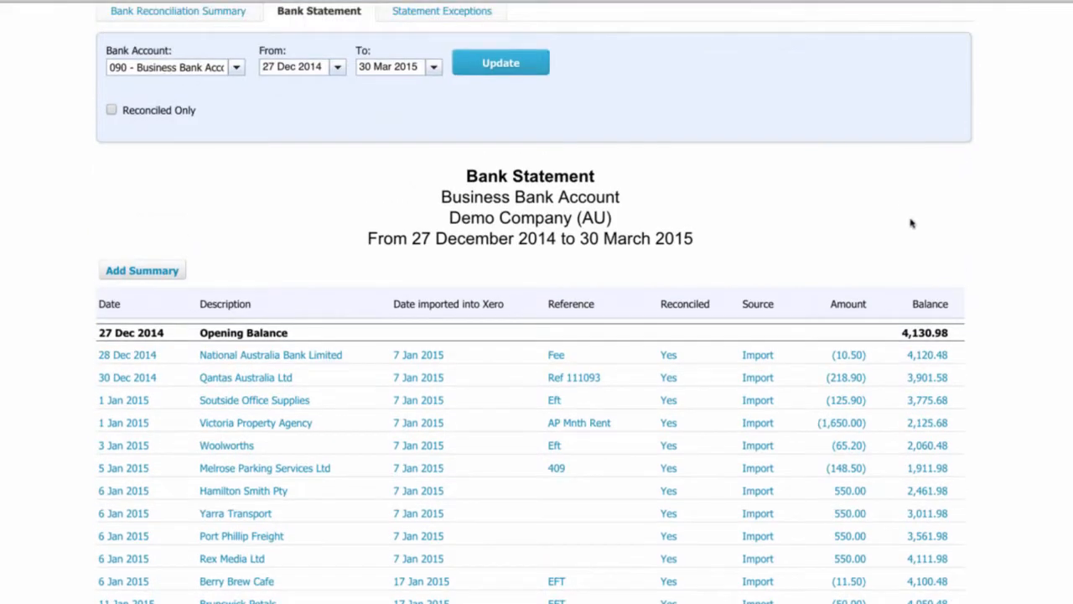
scroll(911, 223, "down", 1)
scroll(972, 241, "down", 1)
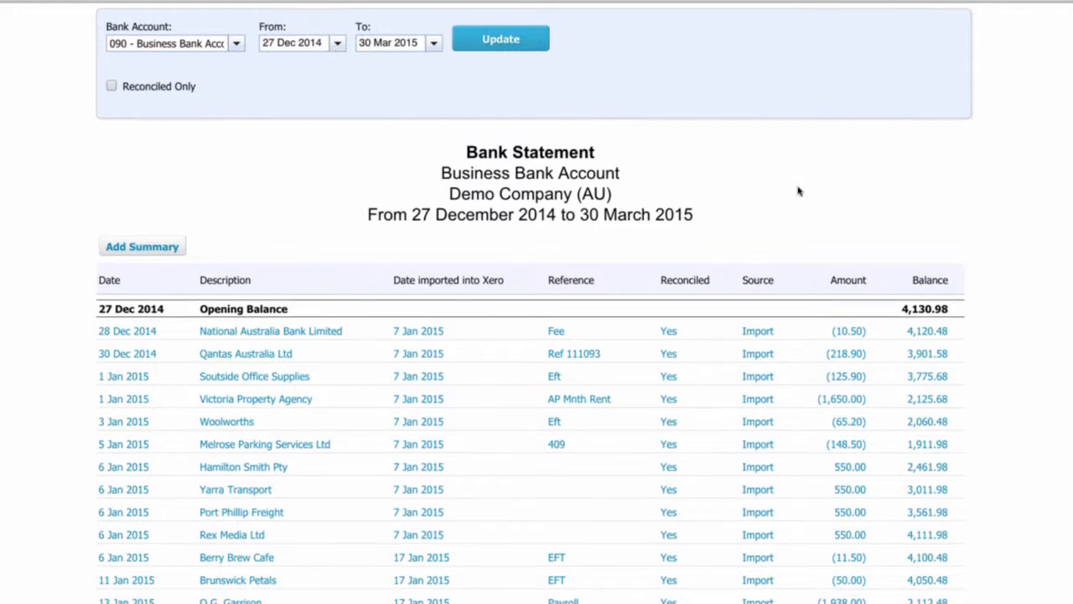
scroll(1018, 223, "down", 2)
scroll(1018, 223, "down", 3)
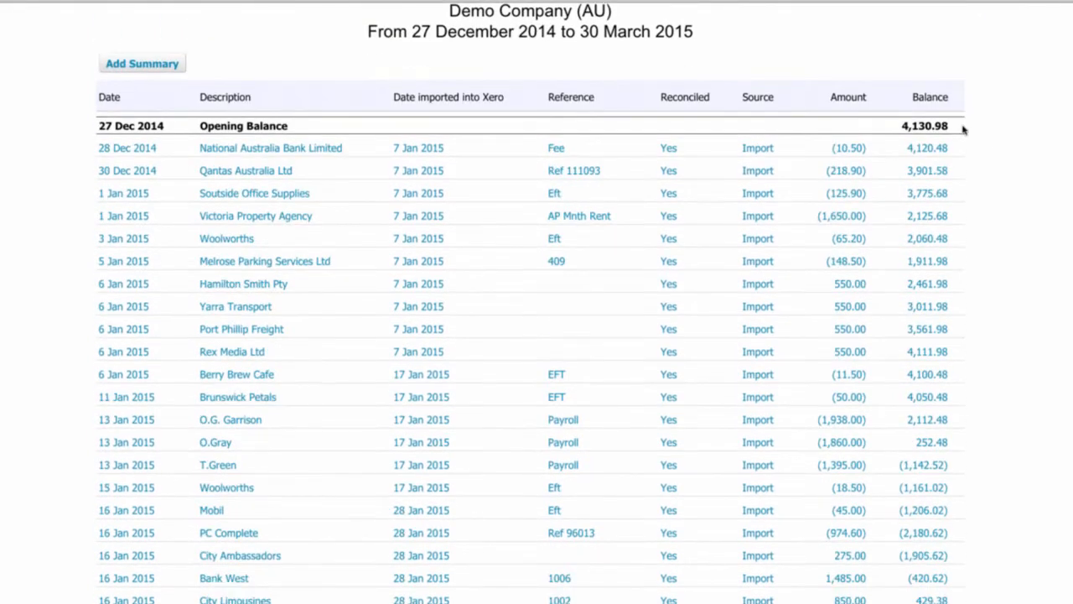
scroll(968, 130, "down", 1)
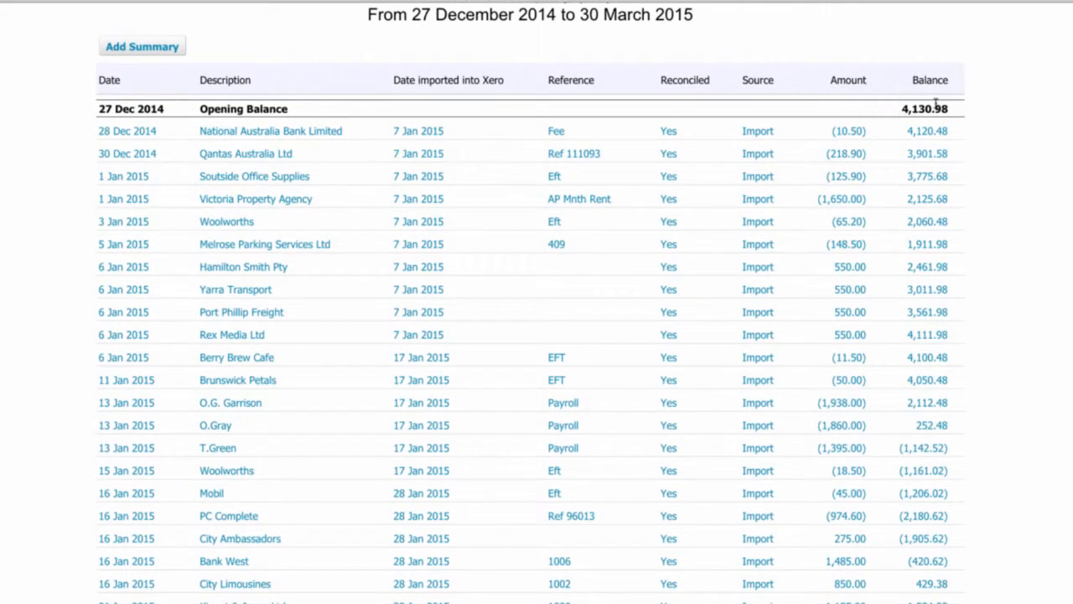
scroll(960, 116, "down", 1)
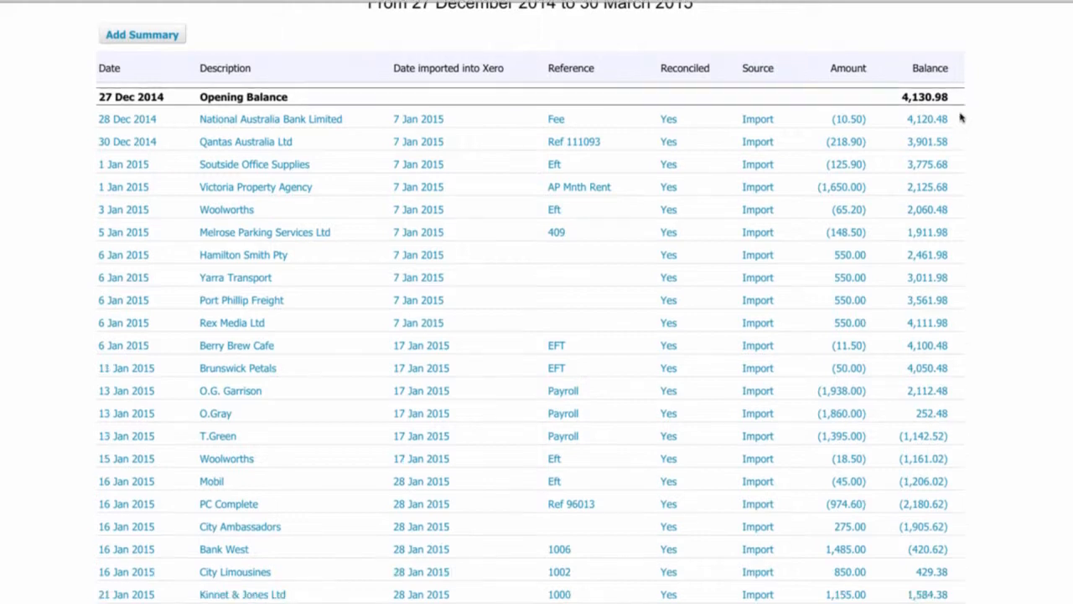
scroll(959, 164, "down", 3)
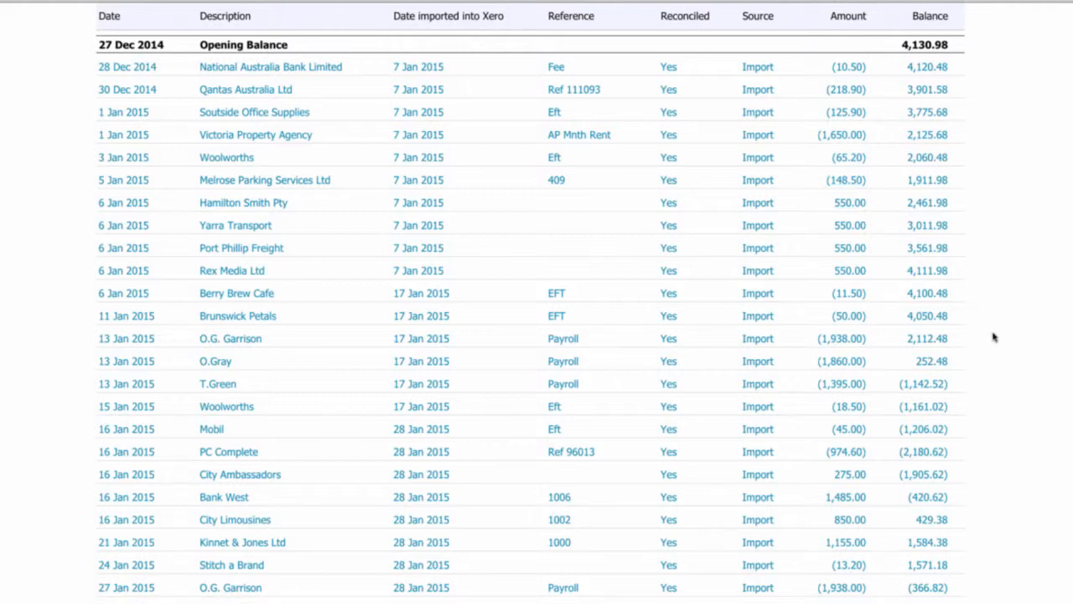
scroll(994, 337, "down", 1)
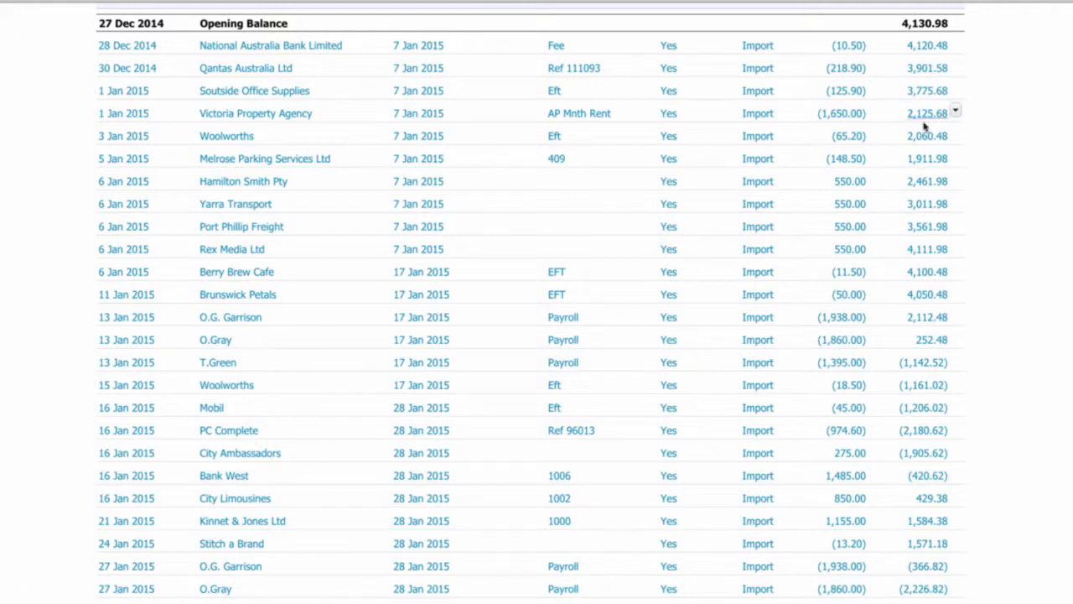
scroll(936, 215, "down", 2)
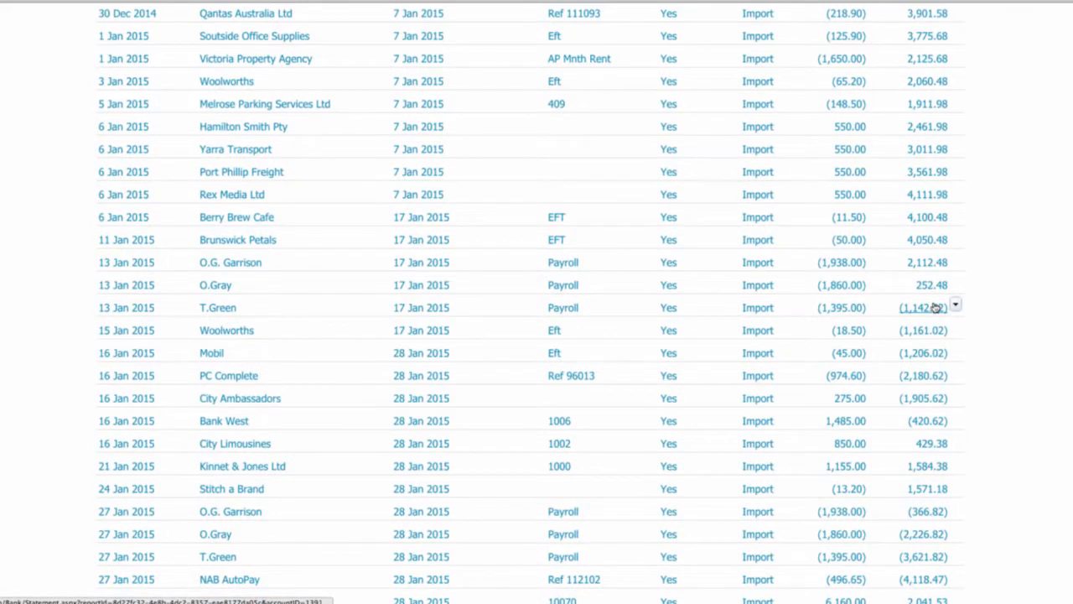
scroll(880, 281, "down", 1)
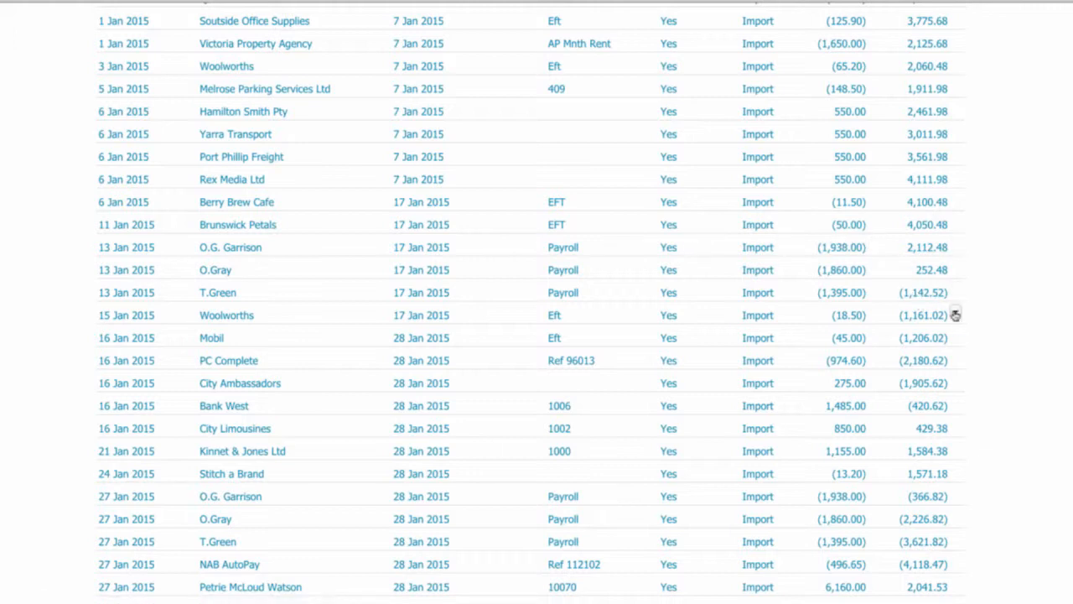
scroll(958, 335, "up", 2)
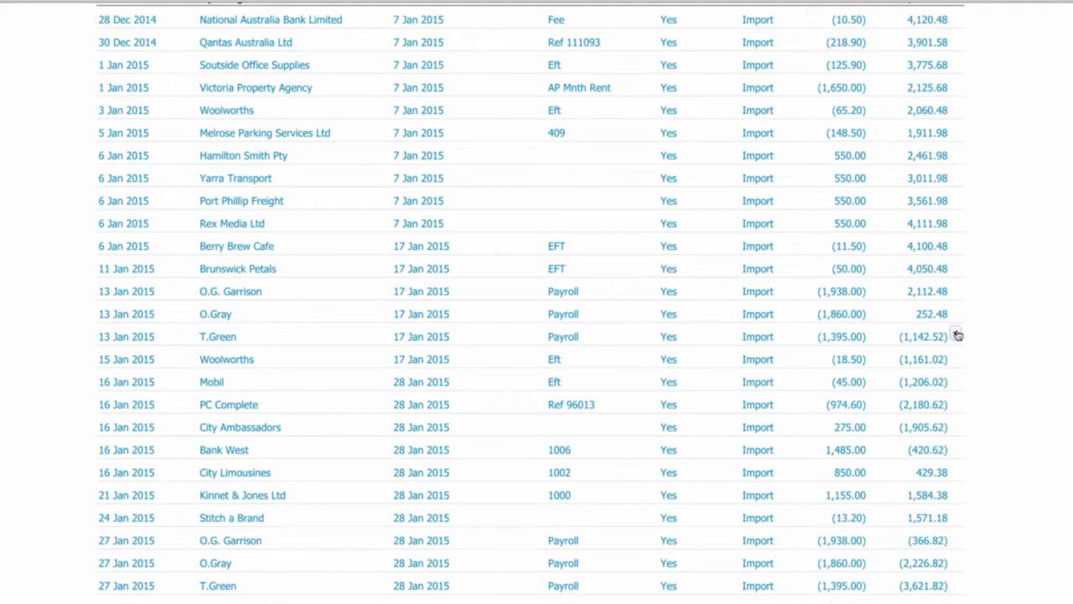
scroll(958, 335, "down", 3)
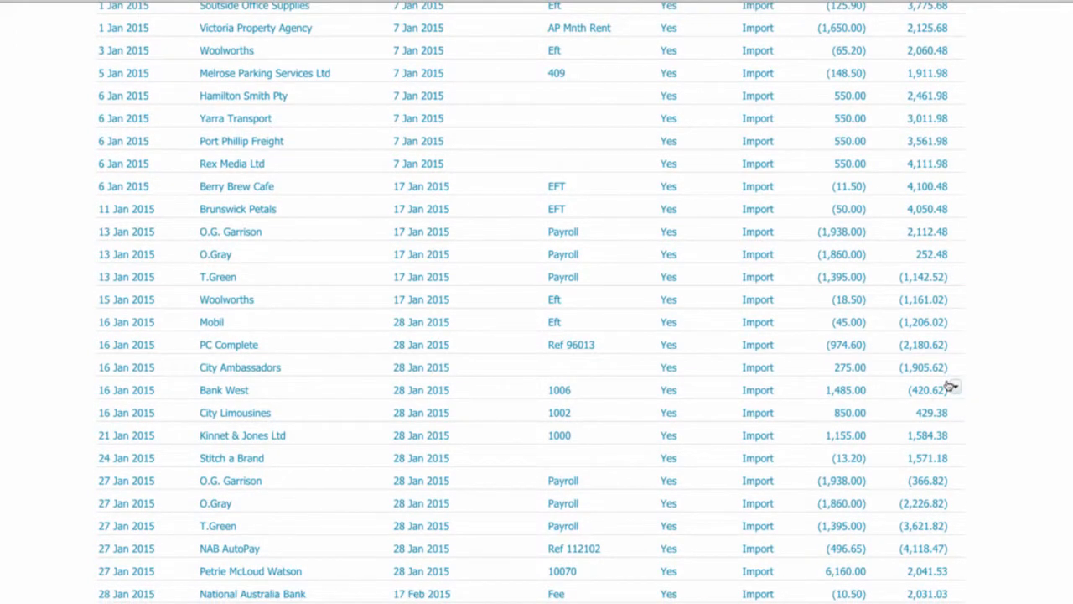
scroll(951, 386, "down", 1)
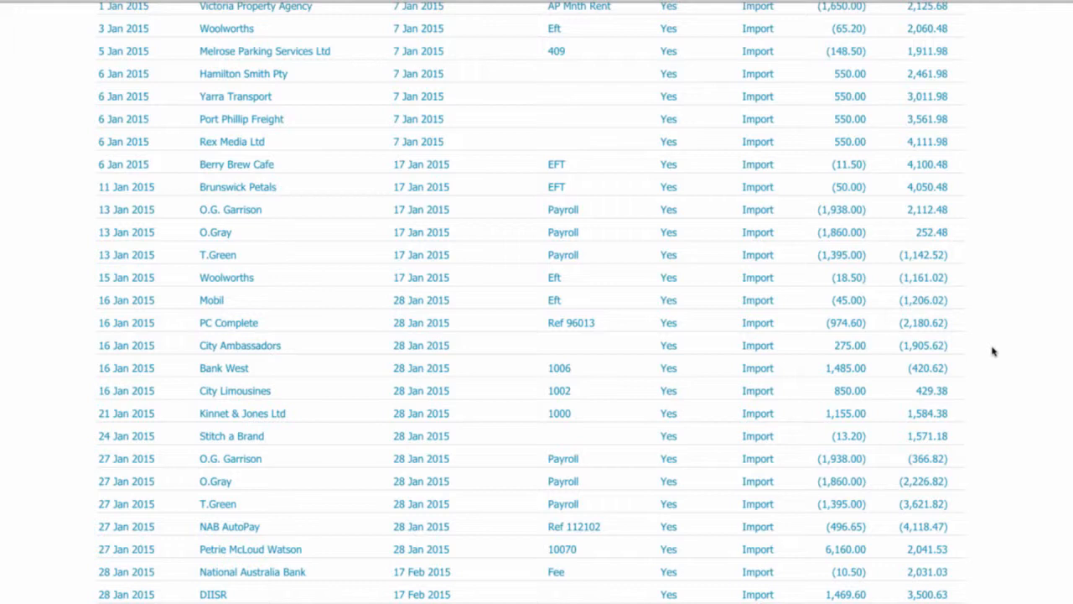
scroll(992, 351, "down", 1)
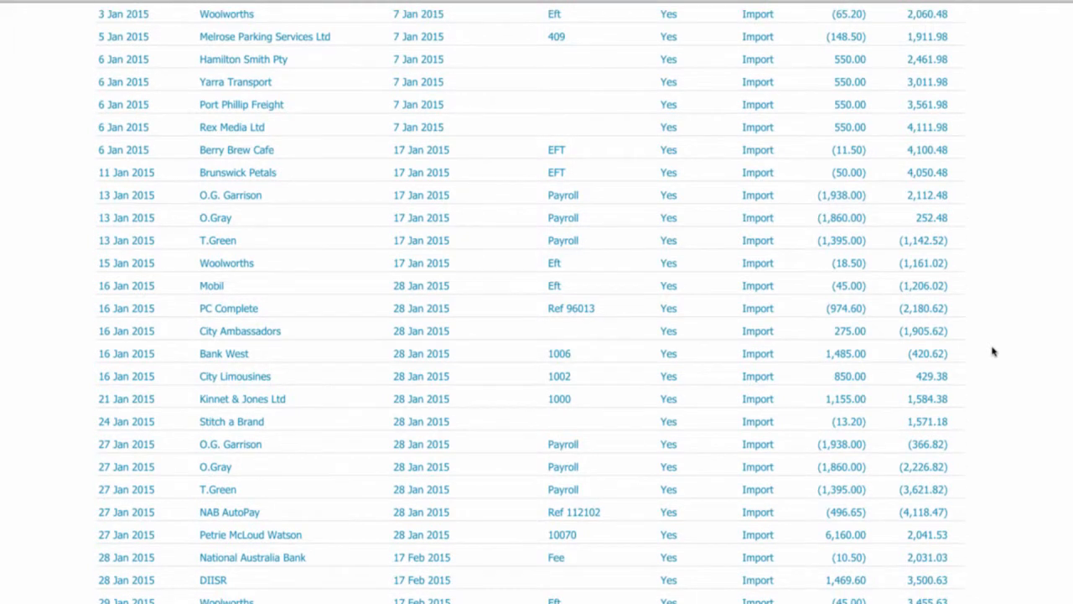
Recheck the Bank Statement report's opening balance and follow the imported lines and running balances into February 2015.
scroll(993, 351, "up", 5)
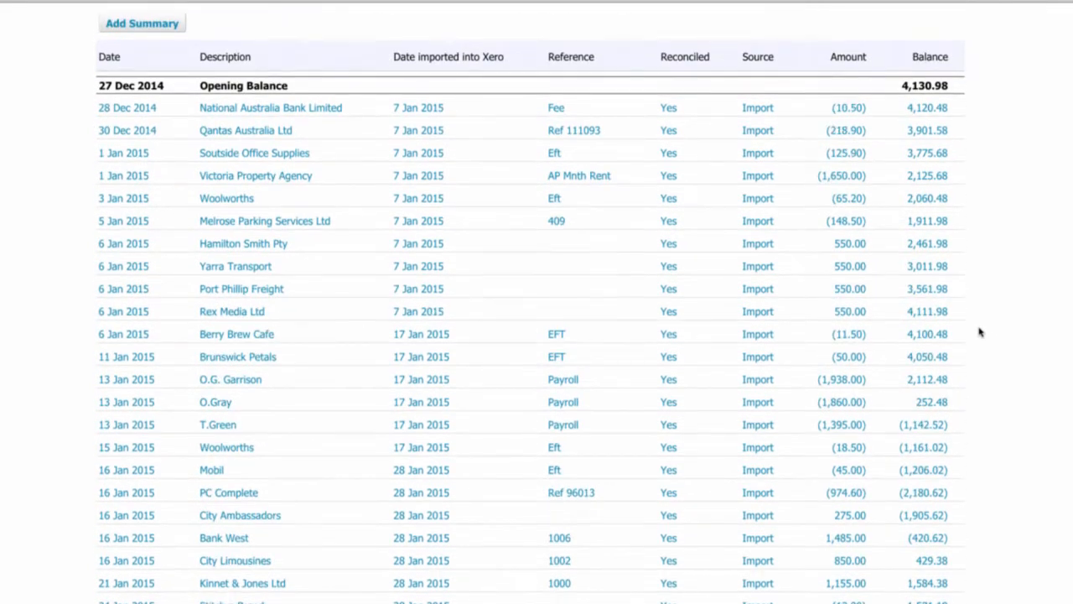
scroll(979, 332, "down", 1)
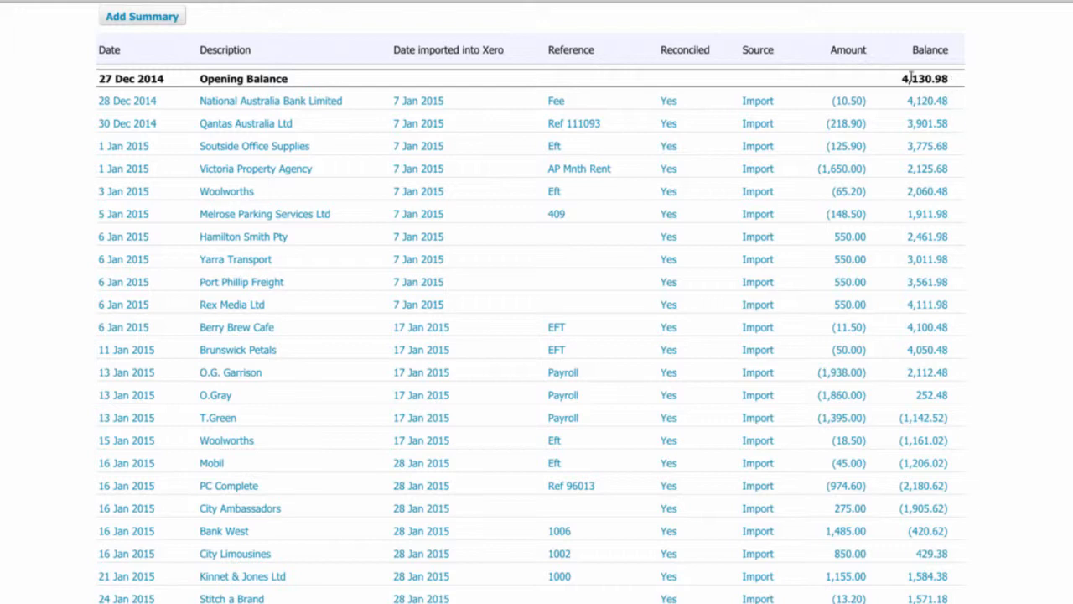
scroll(981, 186, "down", 1)
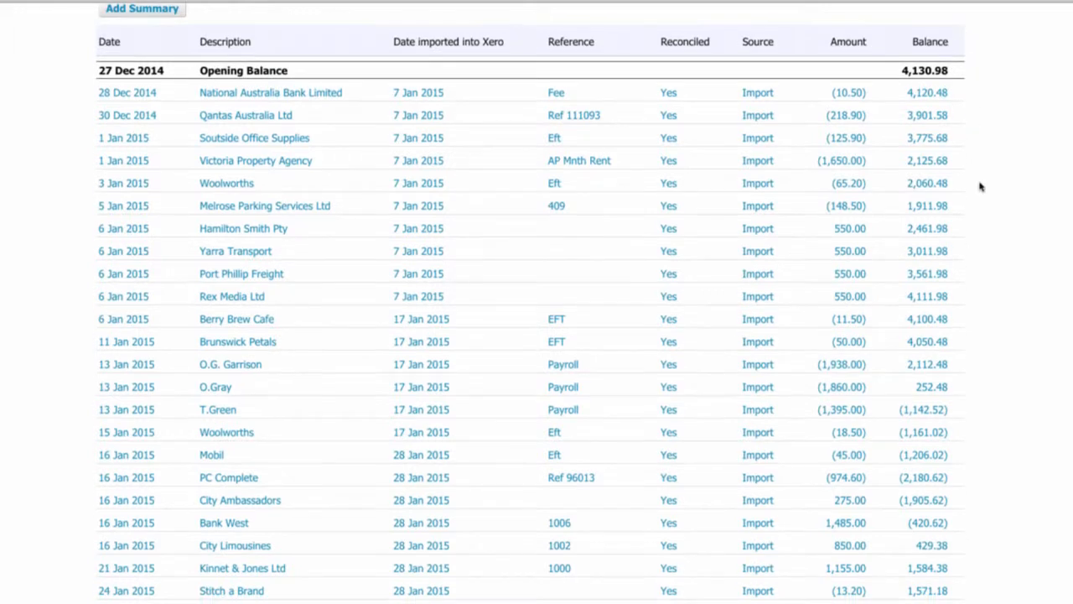
scroll(981, 186, "down", 3)
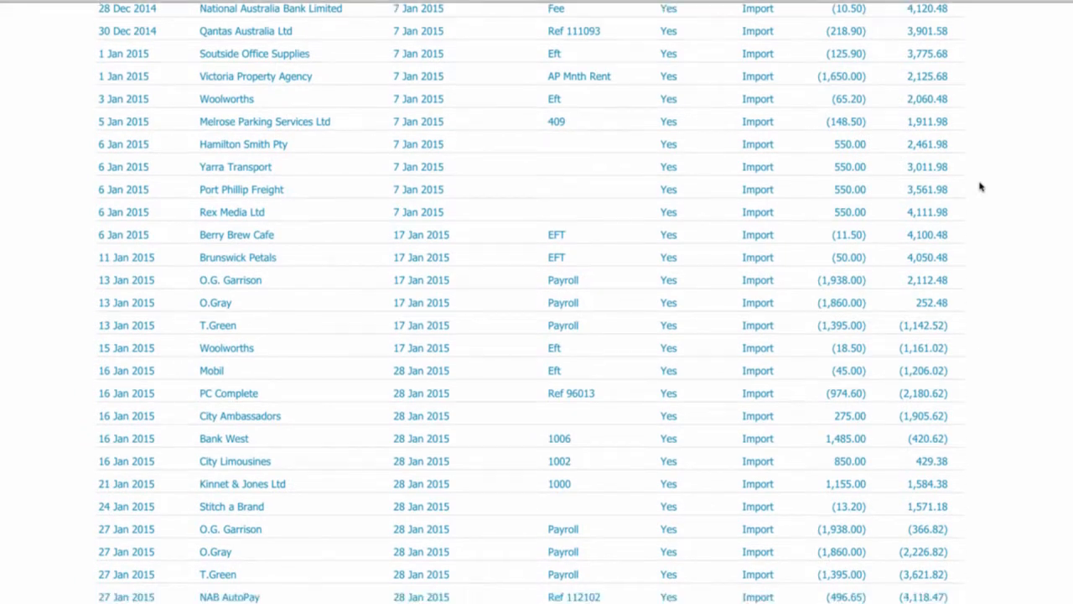
scroll(981, 186, "down", 2)
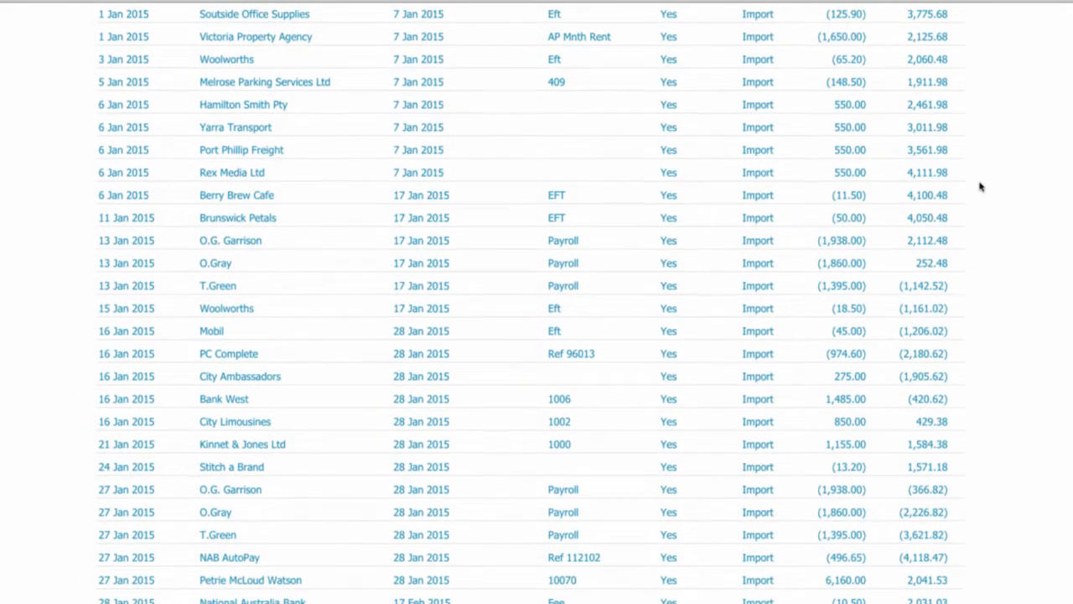
scroll(980, 186, "down", 3)
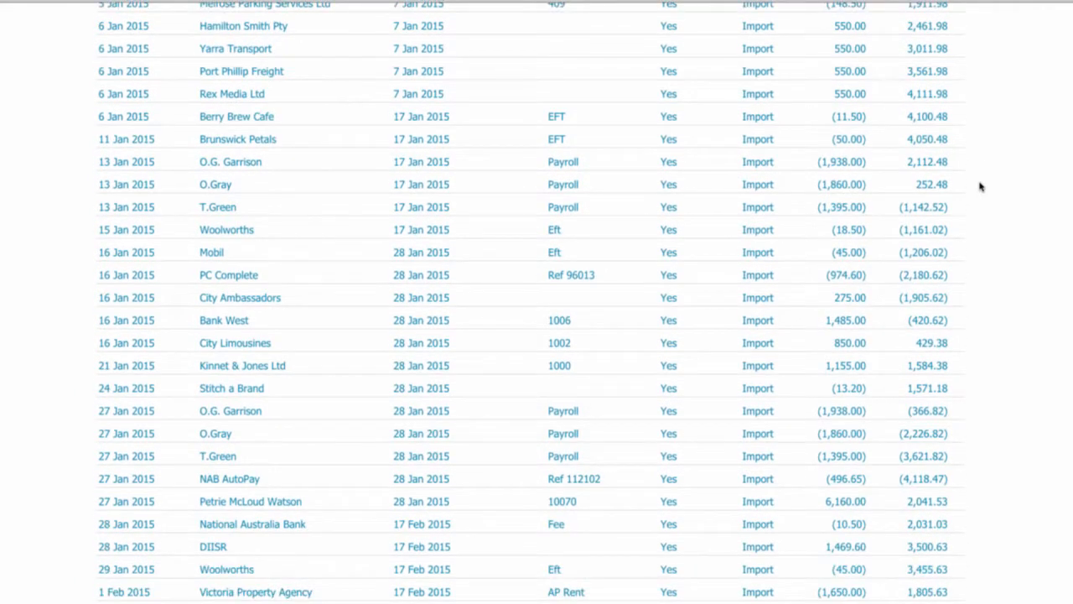
scroll(981, 186, "down", 6)
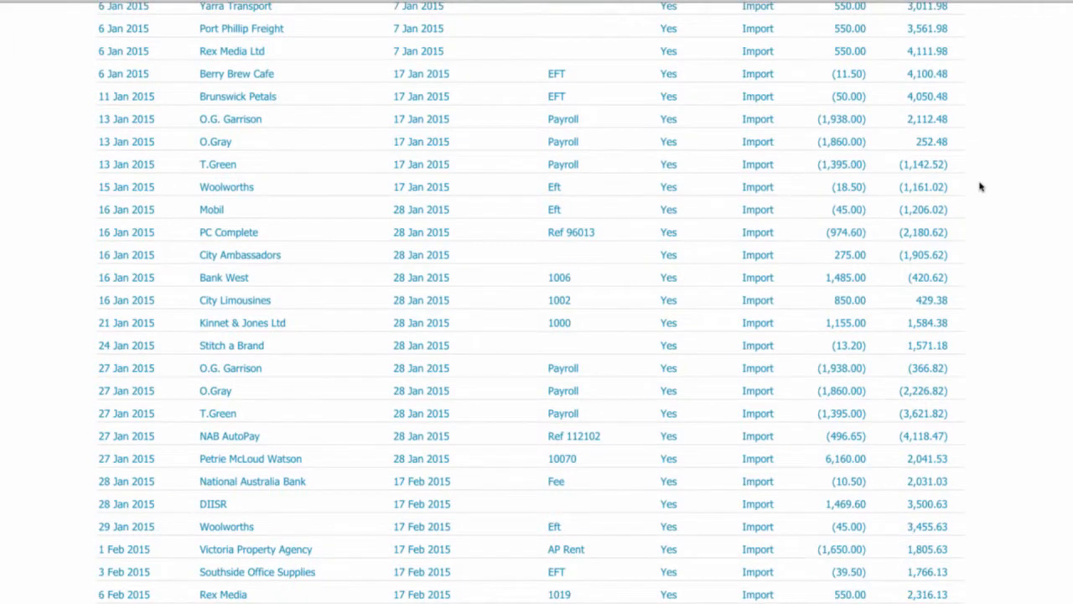
scroll(981, 186, "down", 2)
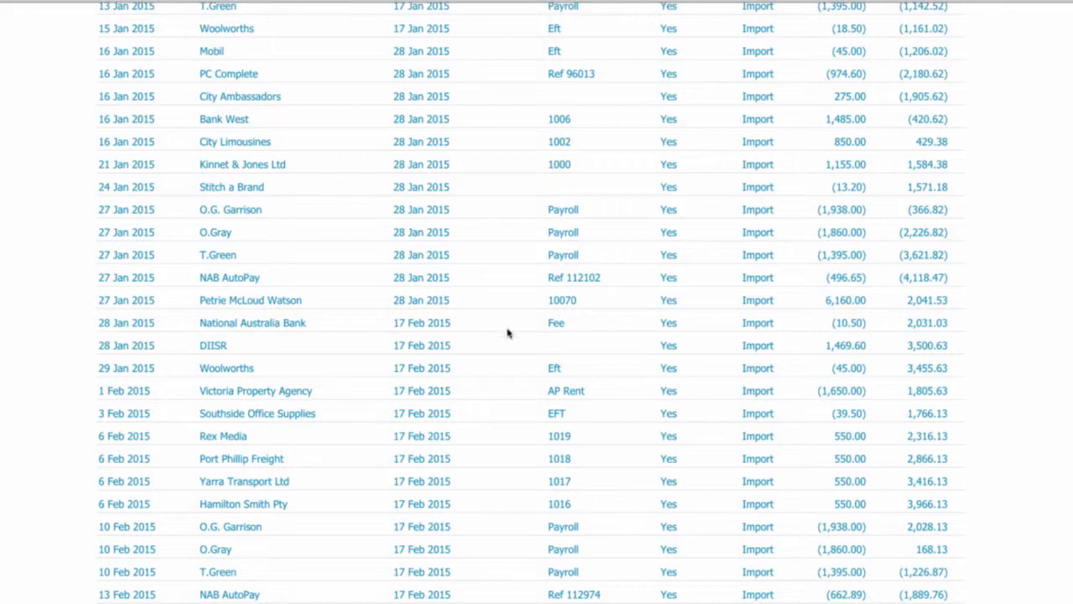
scroll(507, 333, "up", 10)
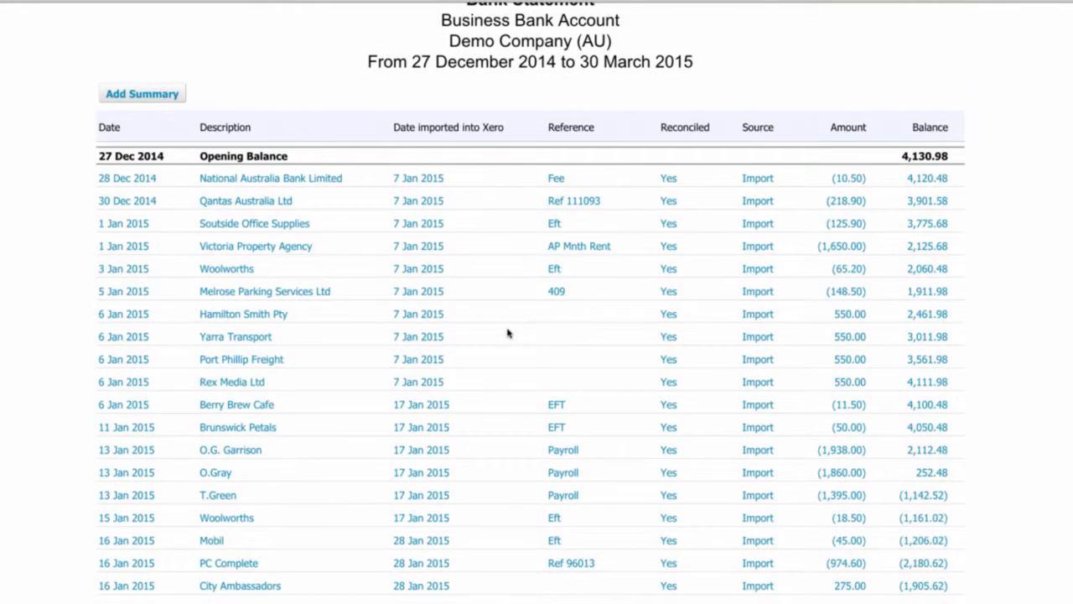
scroll(507, 333, "up", 5)
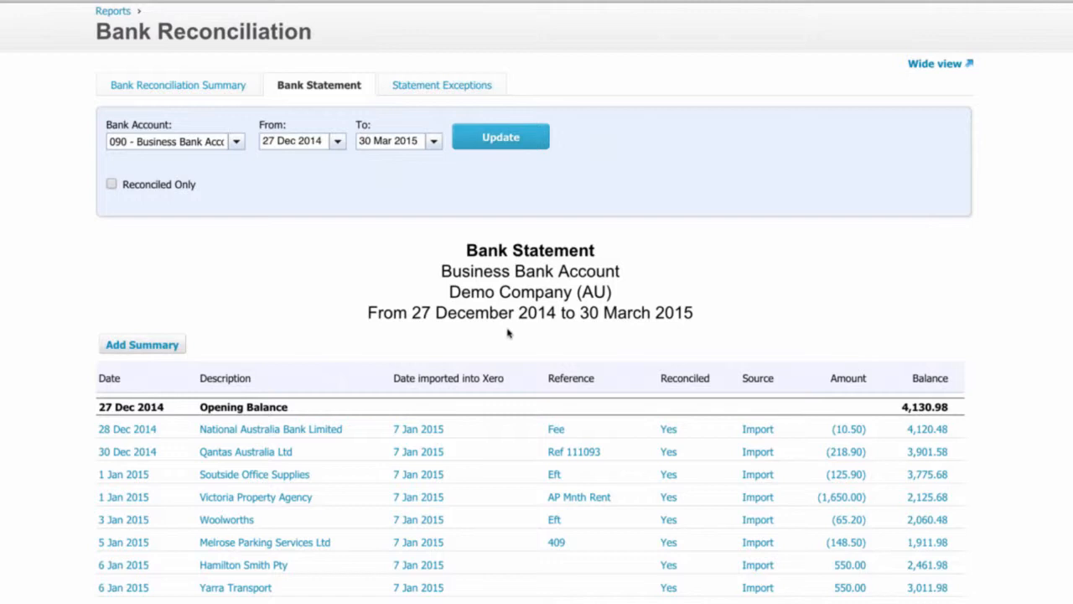
scroll(508, 333, "down", 1)
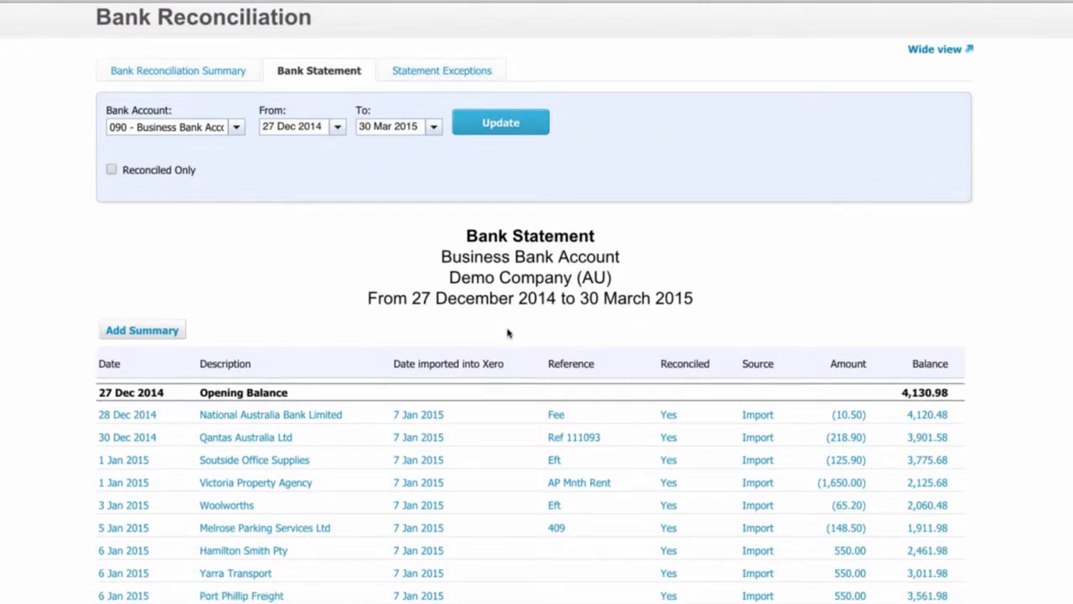
Return to the dashboard and open the items awaiting reconciliation for the Business Bank Account.
scroll(507, 332, "up", 3)
scroll(507, 333, "up", 5)
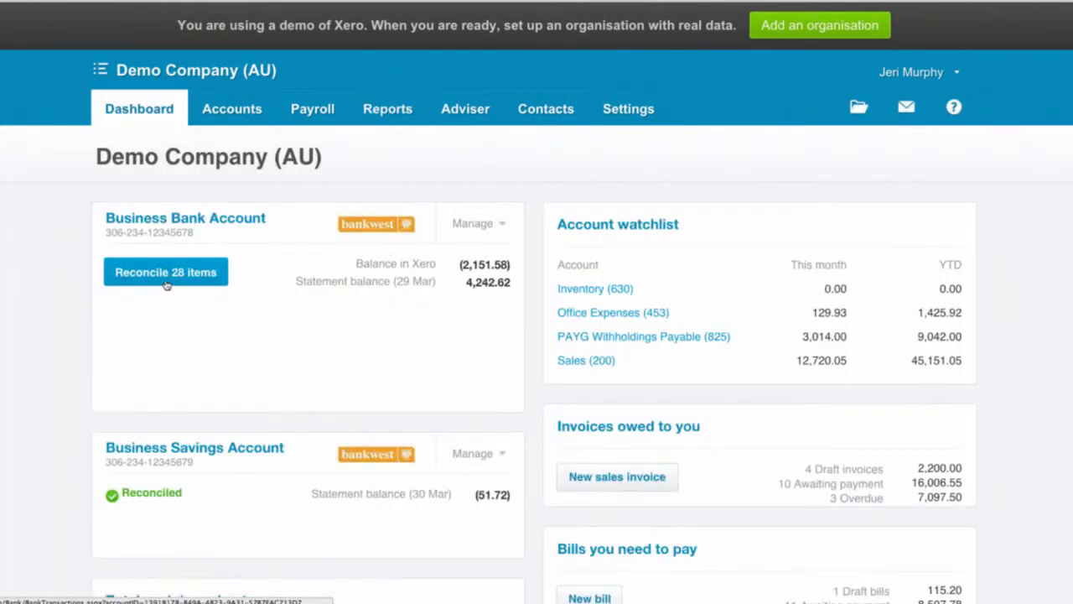
left_click(163, 270)
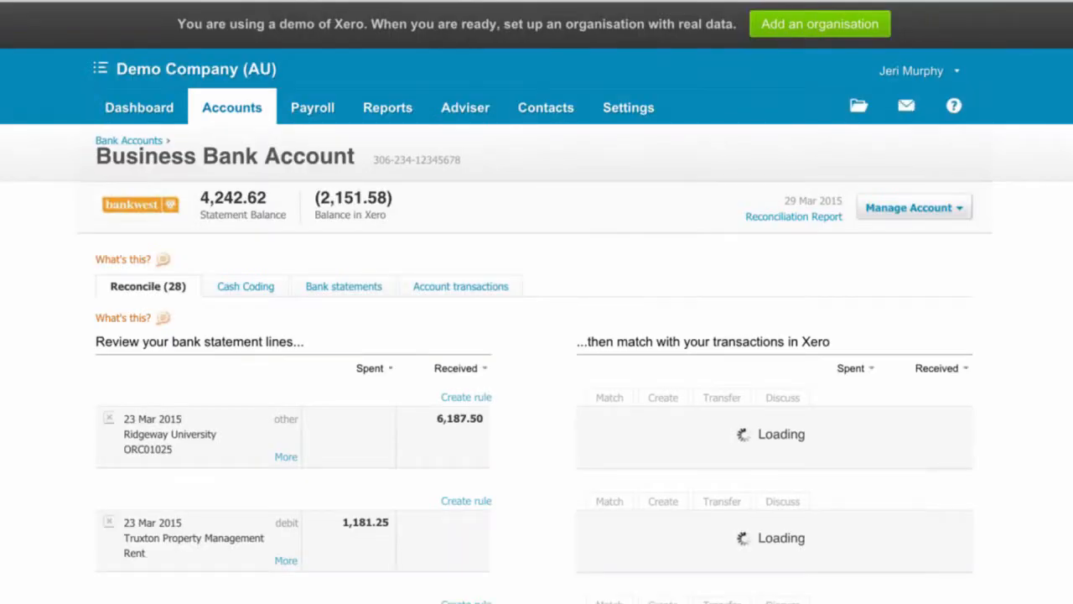
Hide the Getting Started With Bank Reconciliation guide and review the unreconciled statement lines and their delete options.
scroll(25, 307, "down", 3)
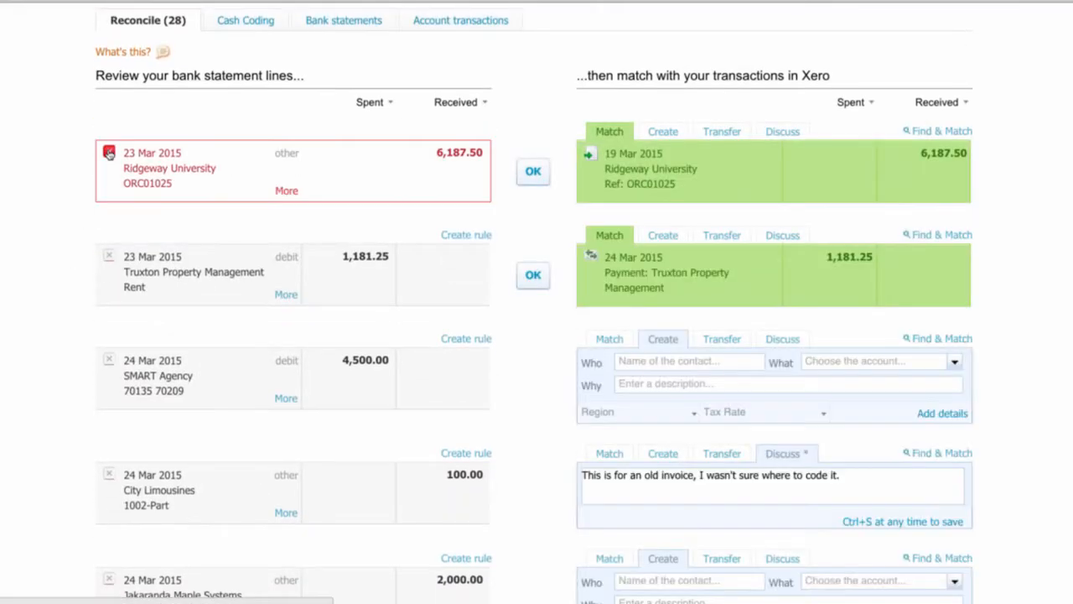
scroll(109, 154, "up", 4)
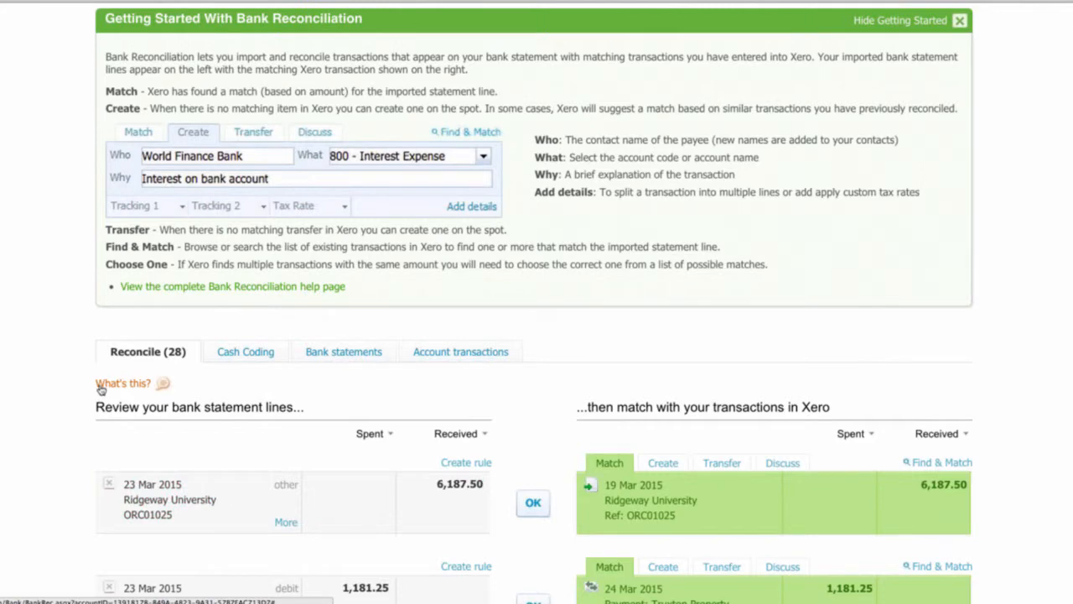
left_click(959, 20)
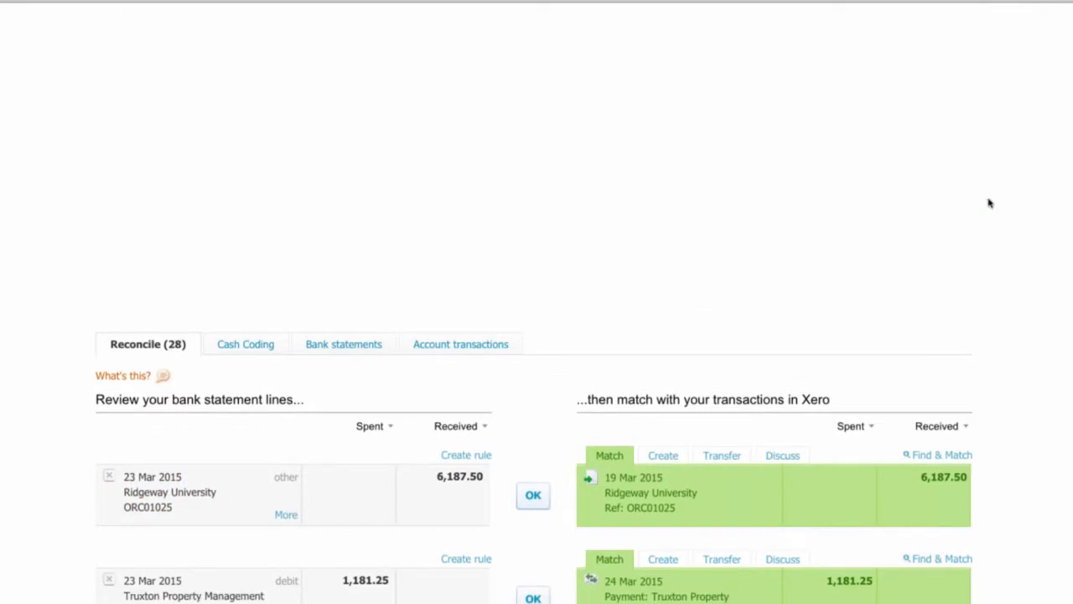
scroll(988, 202, "down", 2)
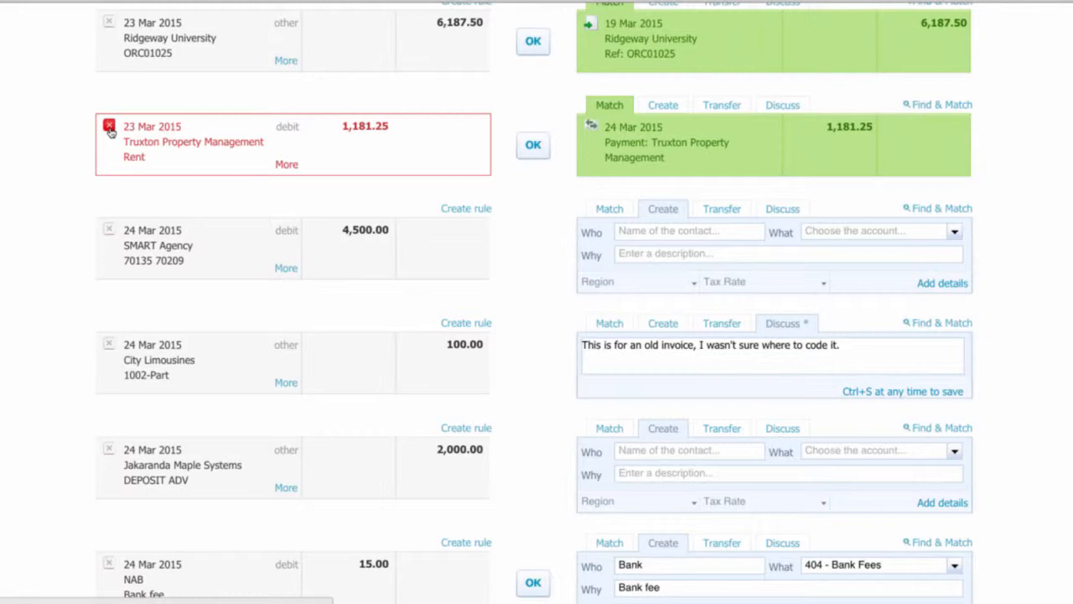
Show the Business Bank Account's list of imported bank statements and open the statement imported on 30 Mar 2015.
scroll(110, 131, "up", 5)
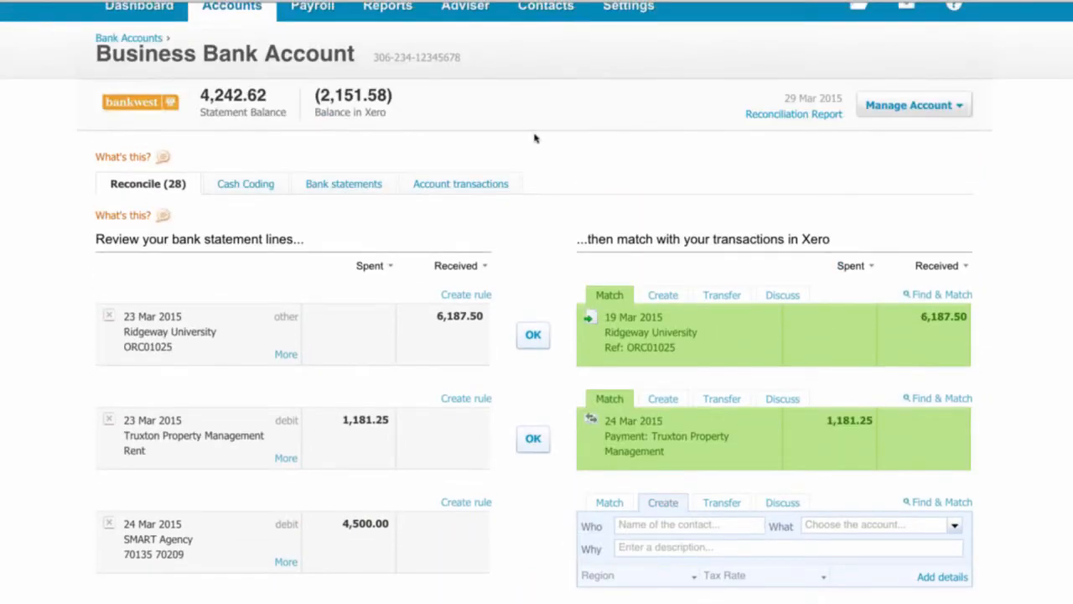
left_click(949, 108)
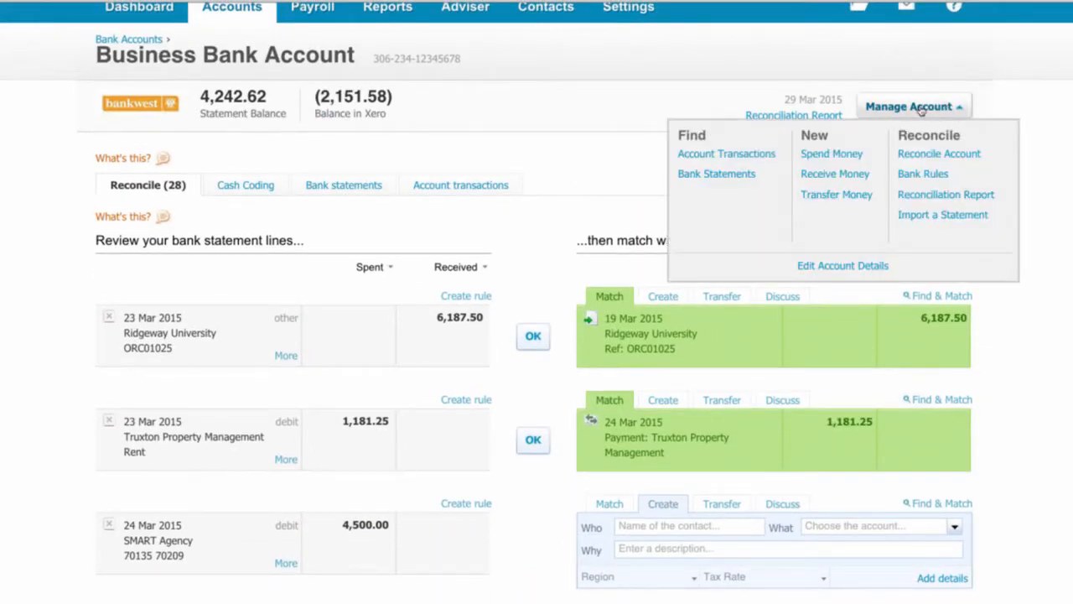
left_click(712, 176)
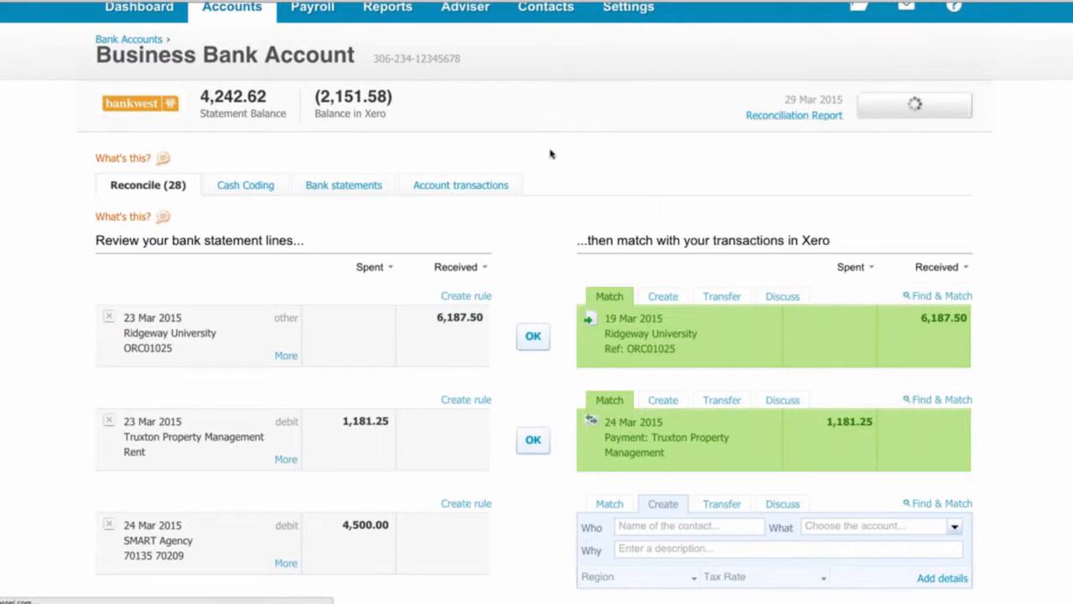
scroll(550, 153, "down", 3)
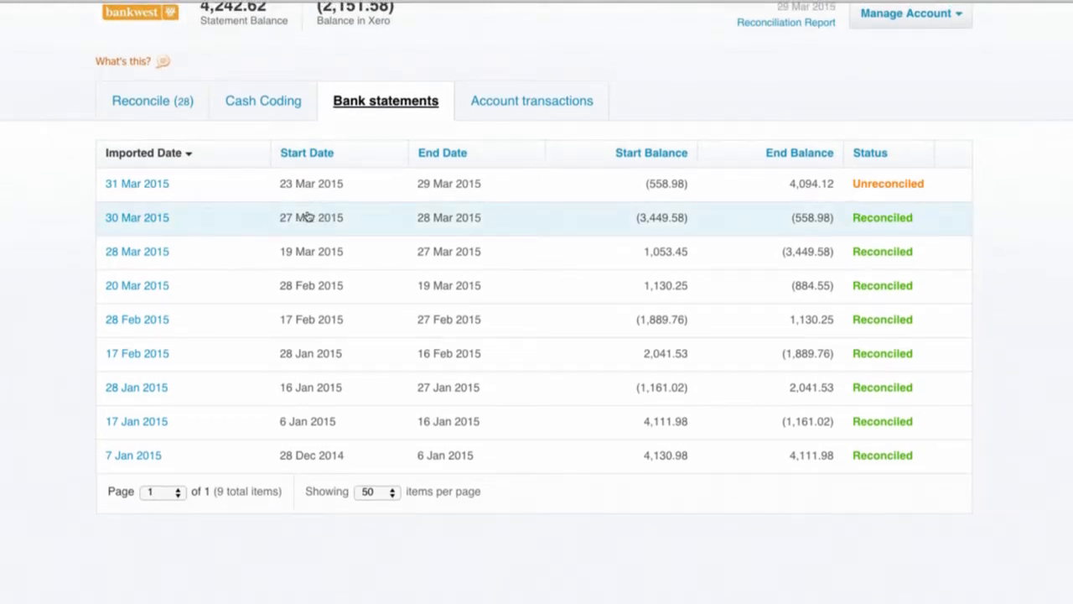
left_click(290, 218)
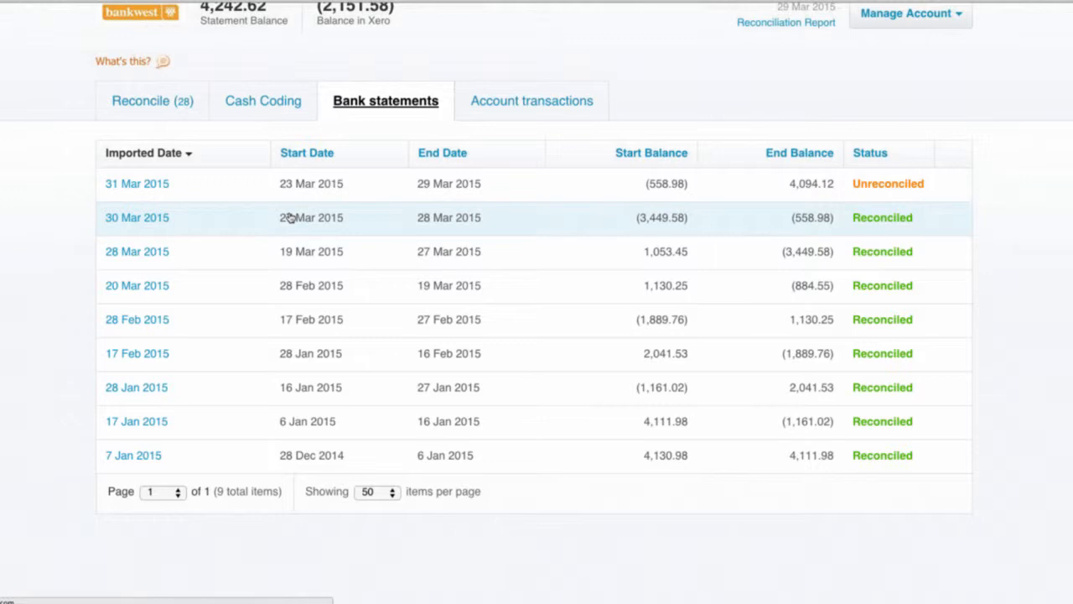
Select the Xero line in the 27–28 Mar 2015 statement and review the options for restoring or deleting lines and deleting the entire statement.
scroll(294, 284, "down", 3)
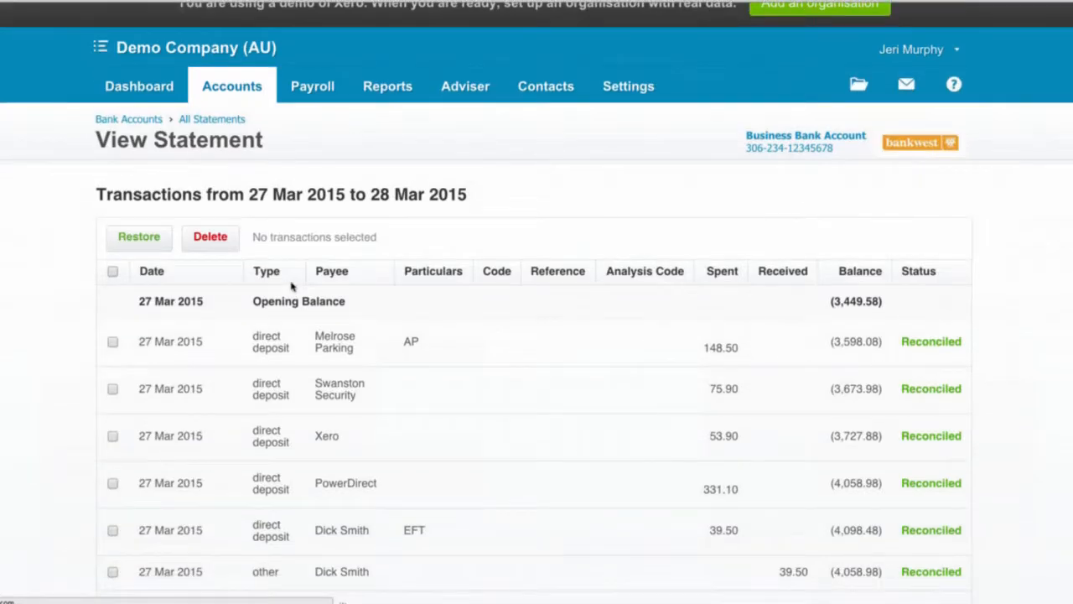
scroll(201, 235, "down", 1)
left_click(113, 193)
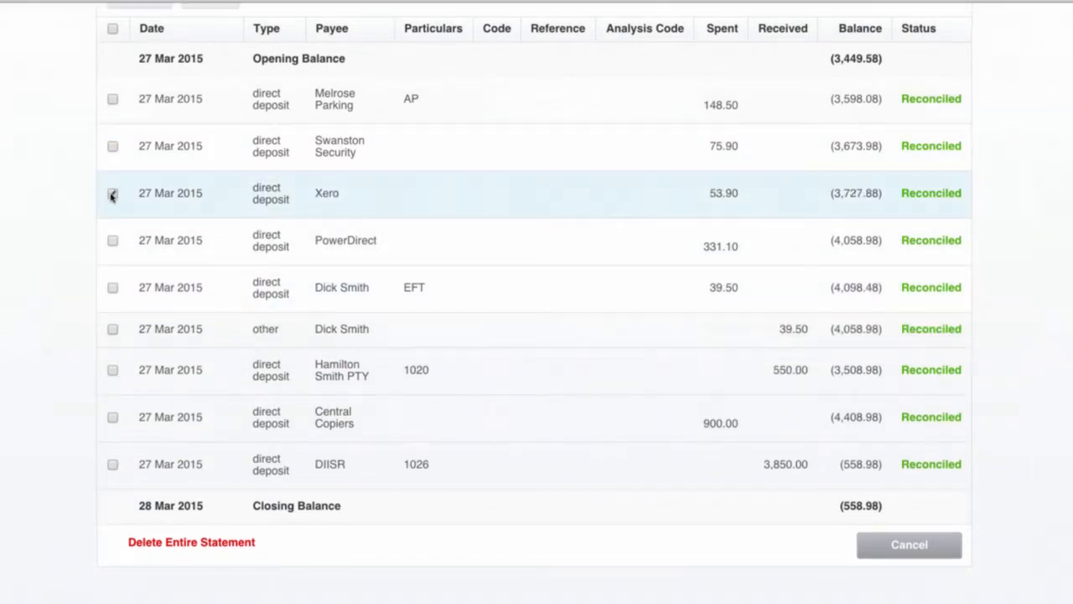
scroll(172, 197, "up", 2)
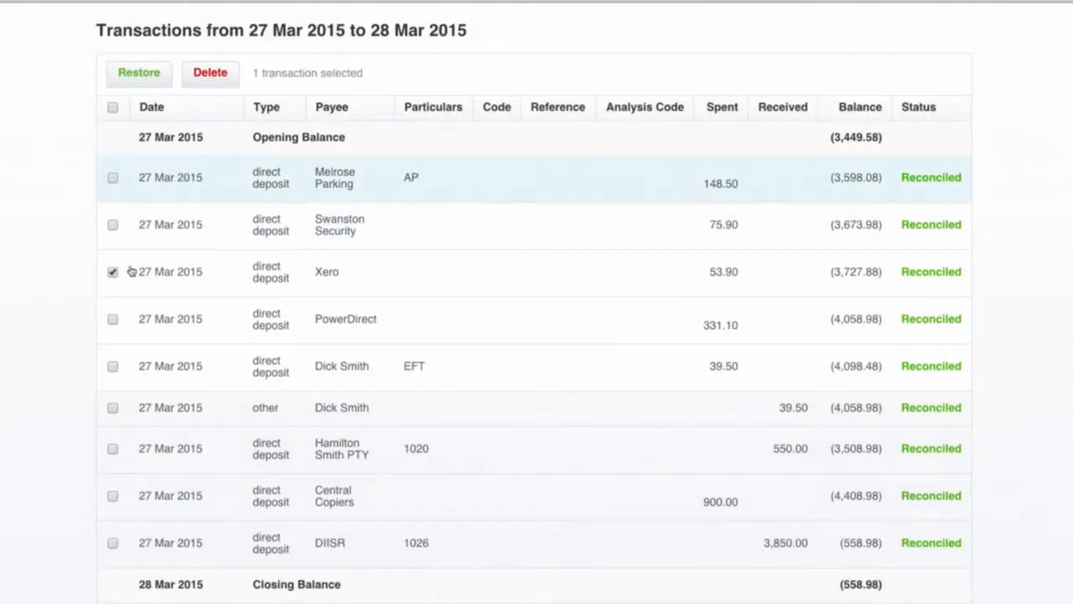
scroll(134, 301, "down", 1)
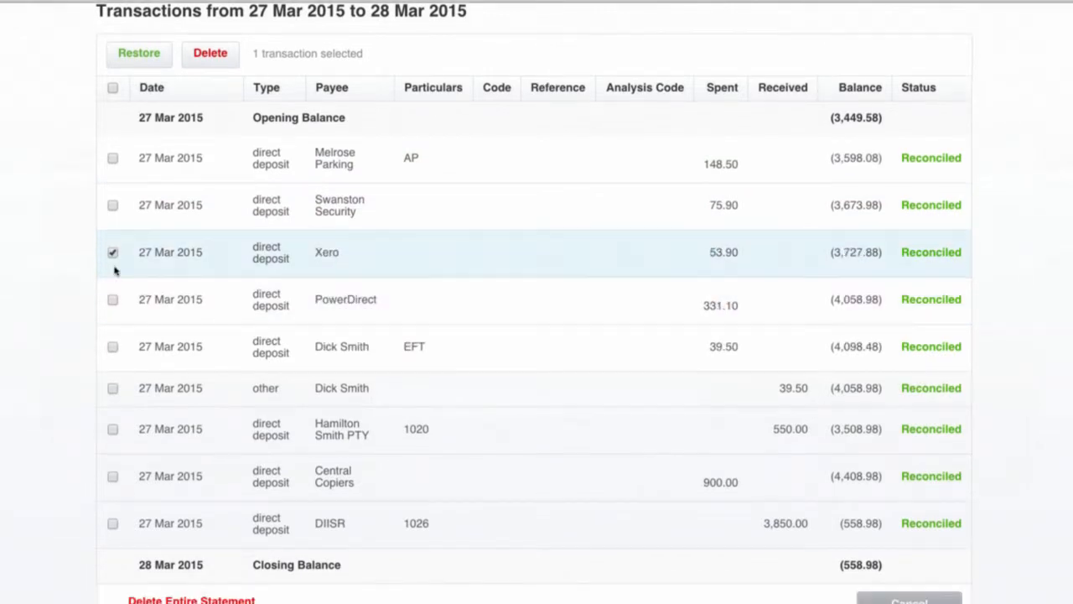
scroll(115, 270, "down", 1)
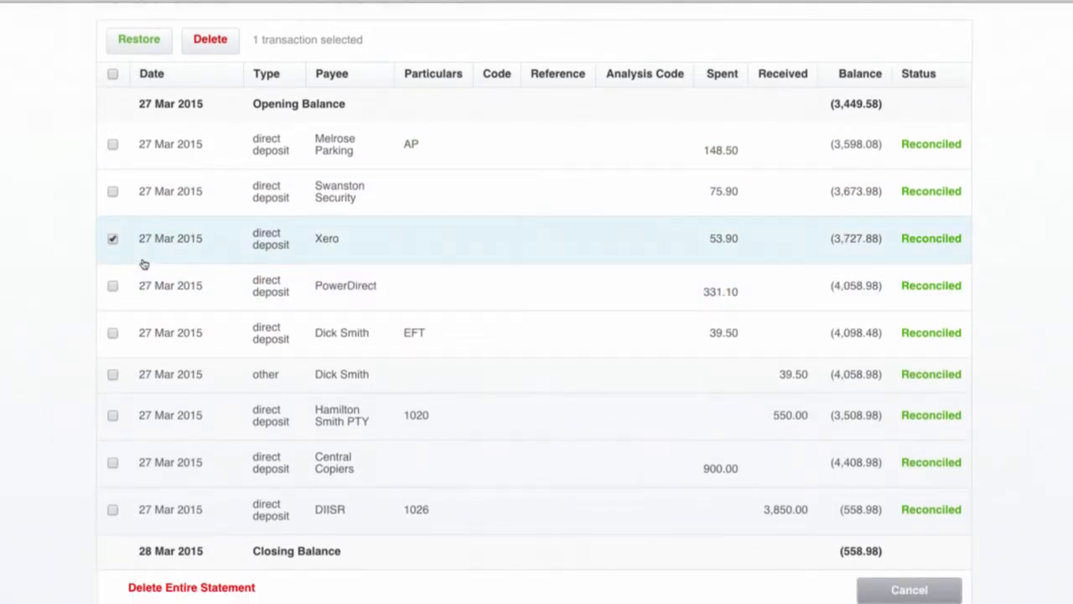
scroll(152, 251, "up", 1)
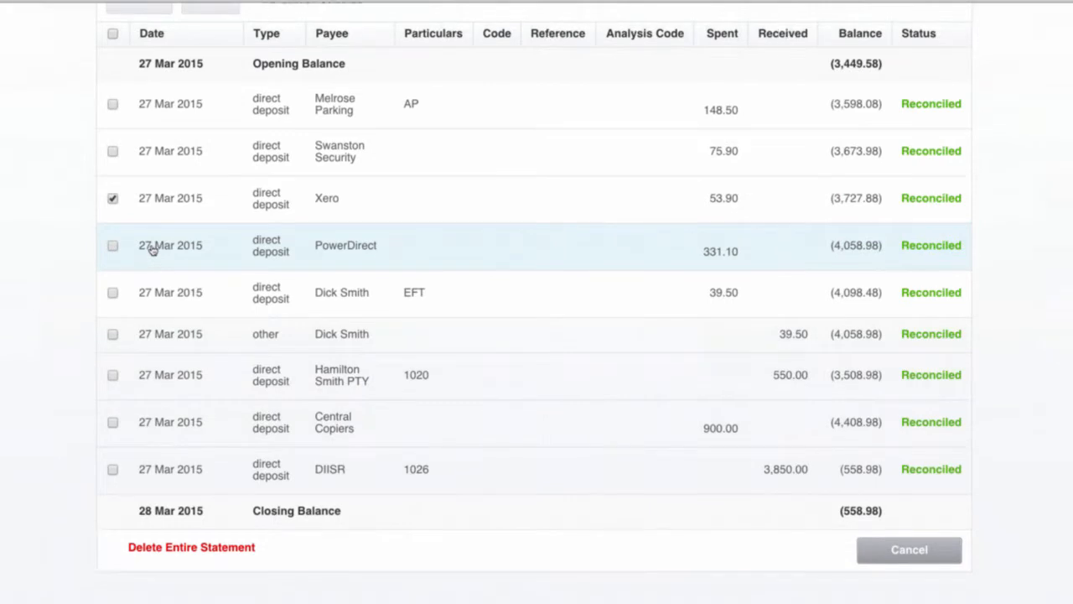
scroll(153, 250, "up", 1)
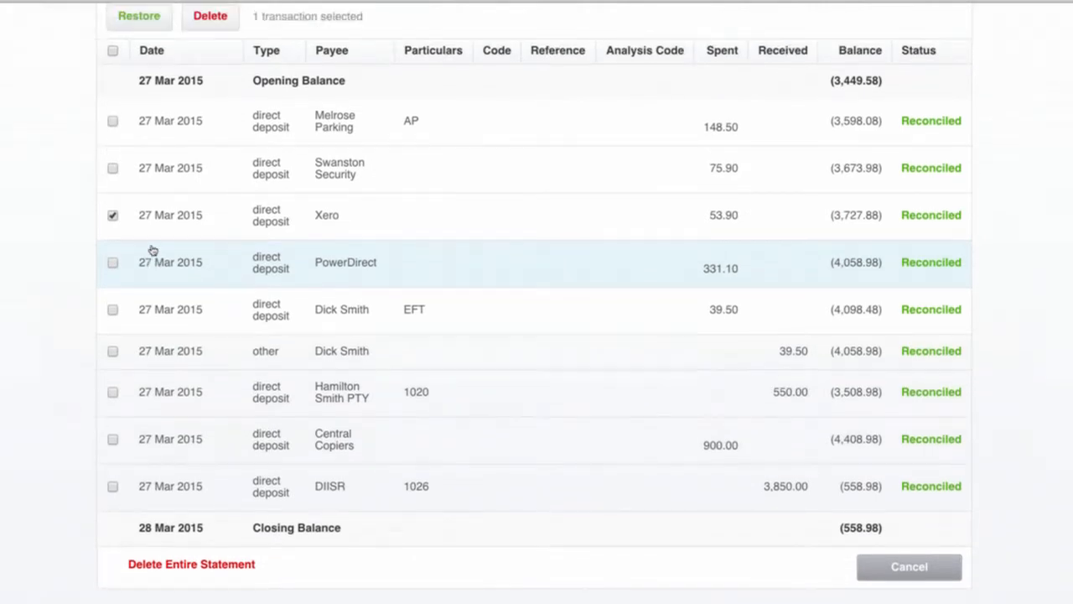
scroll(149, 250, "down", 1)
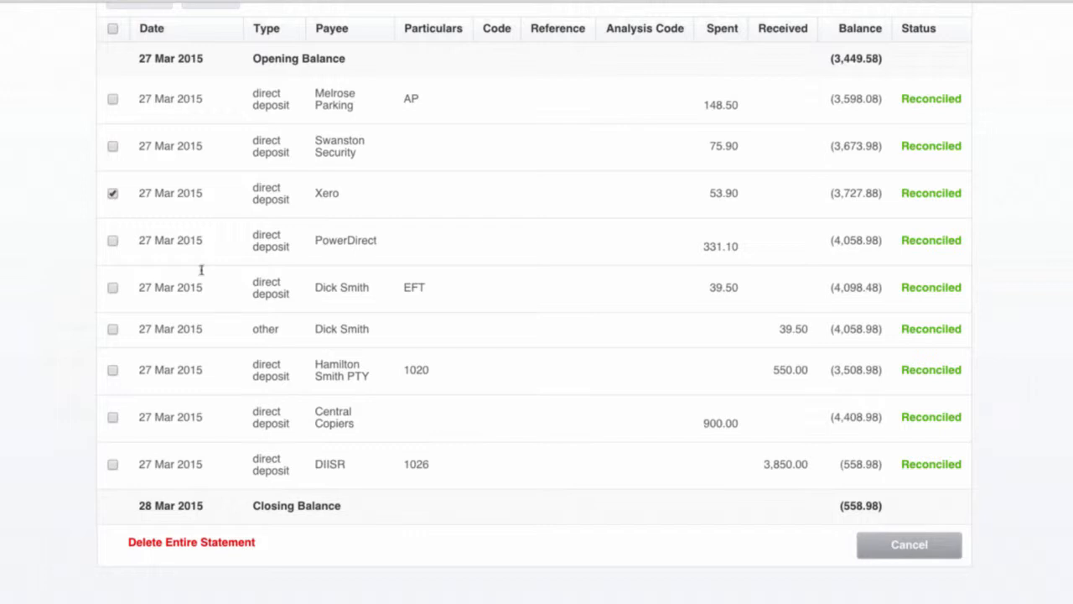
Return to the dashboard and look at the Business Bank Account's Xero and statement balances.
scroll(257, 288, "up", 3)
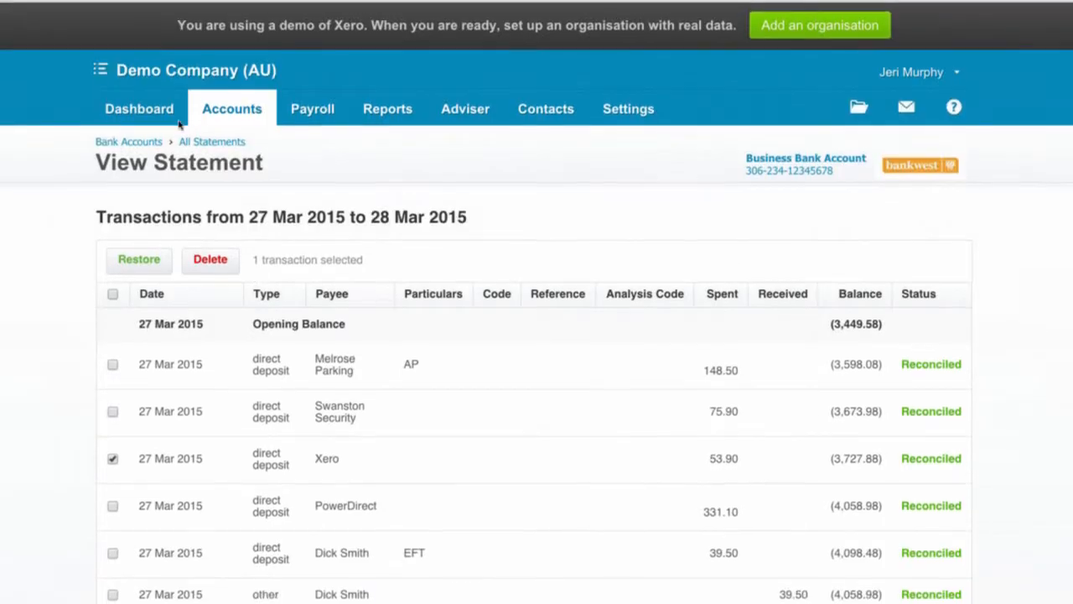
left_click(134, 112)
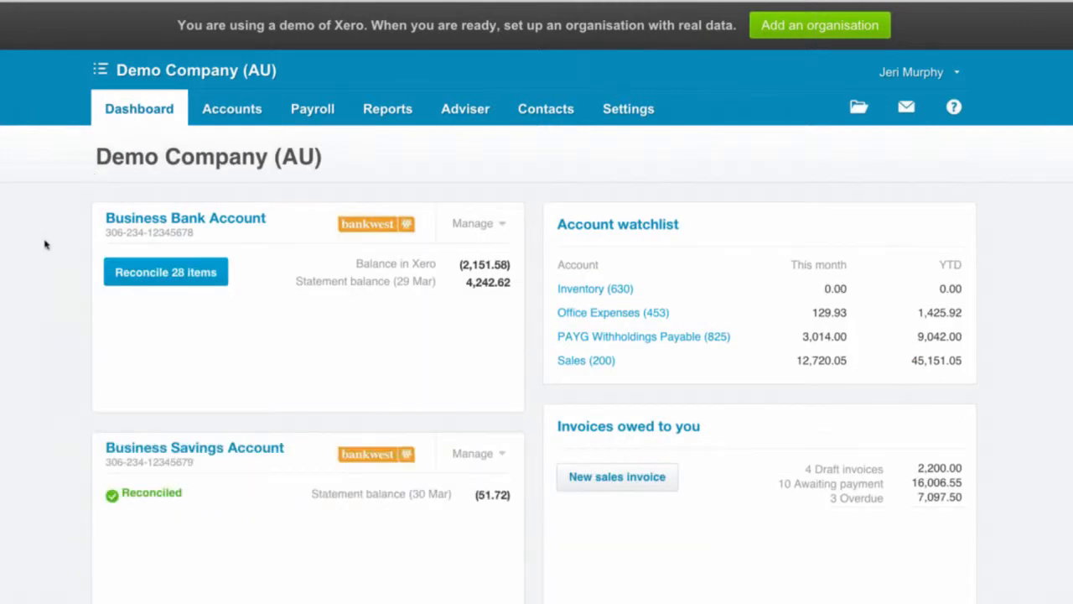
scroll(46, 244, "down", 1)
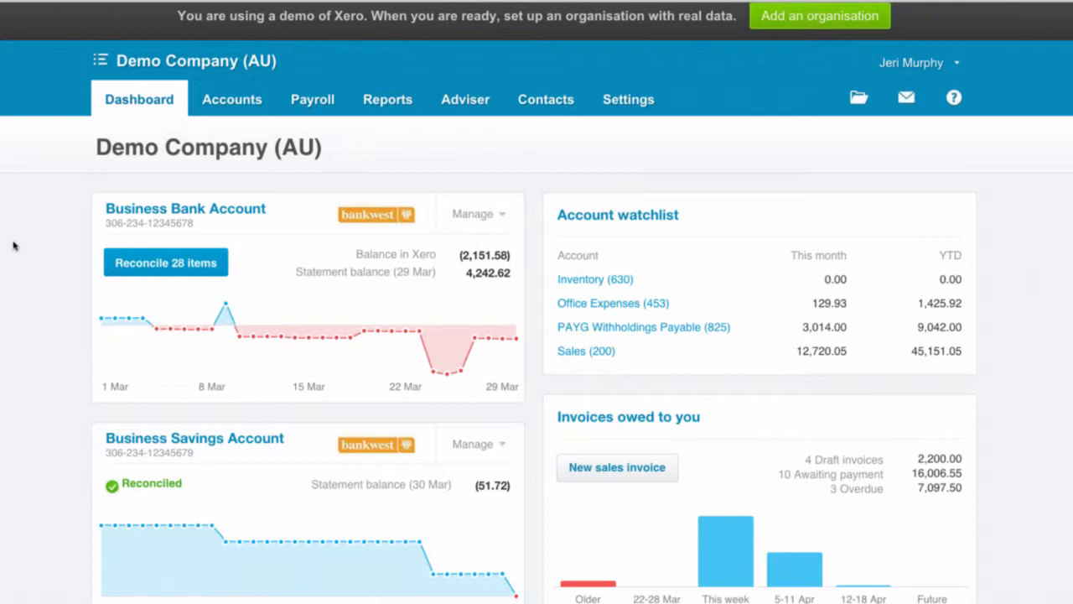
left_click(845, 1)
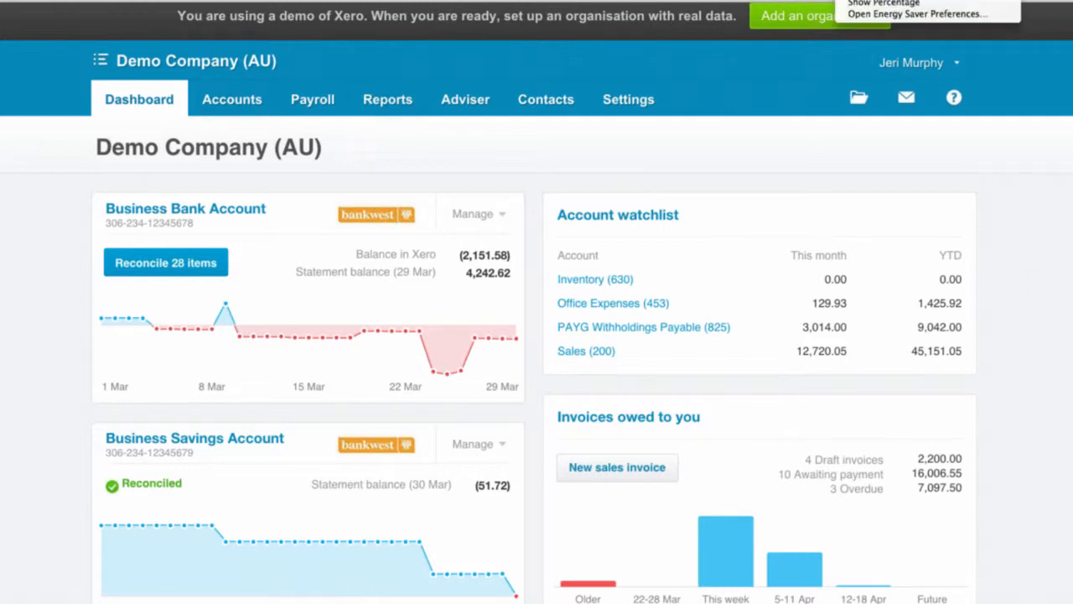
left_click(845, 1)
left_click(960, 1)
left_click(960, 1)
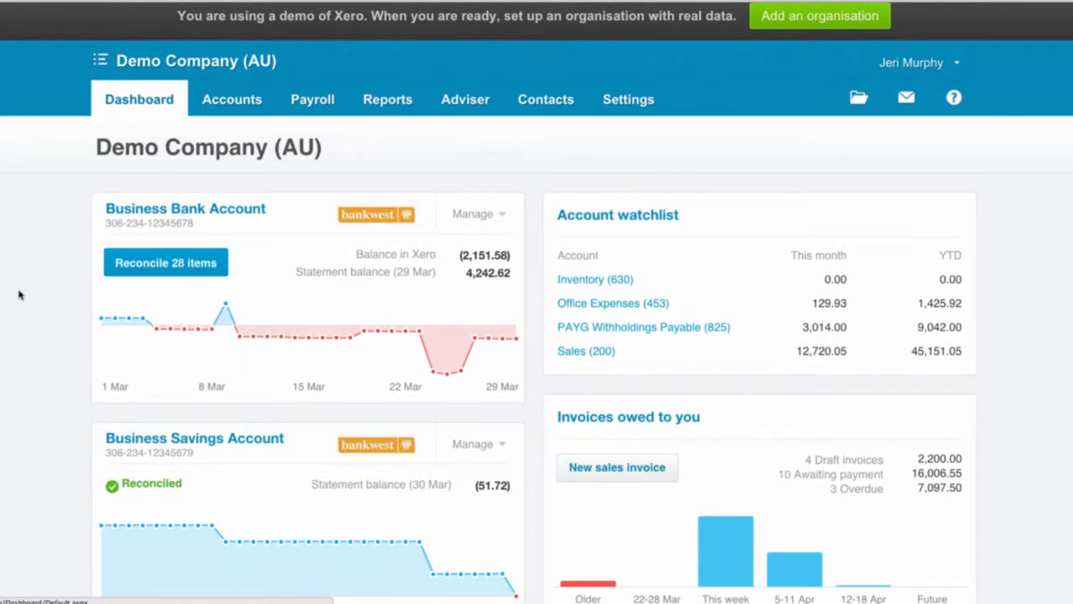
scroll(20, 294, "down", 1)
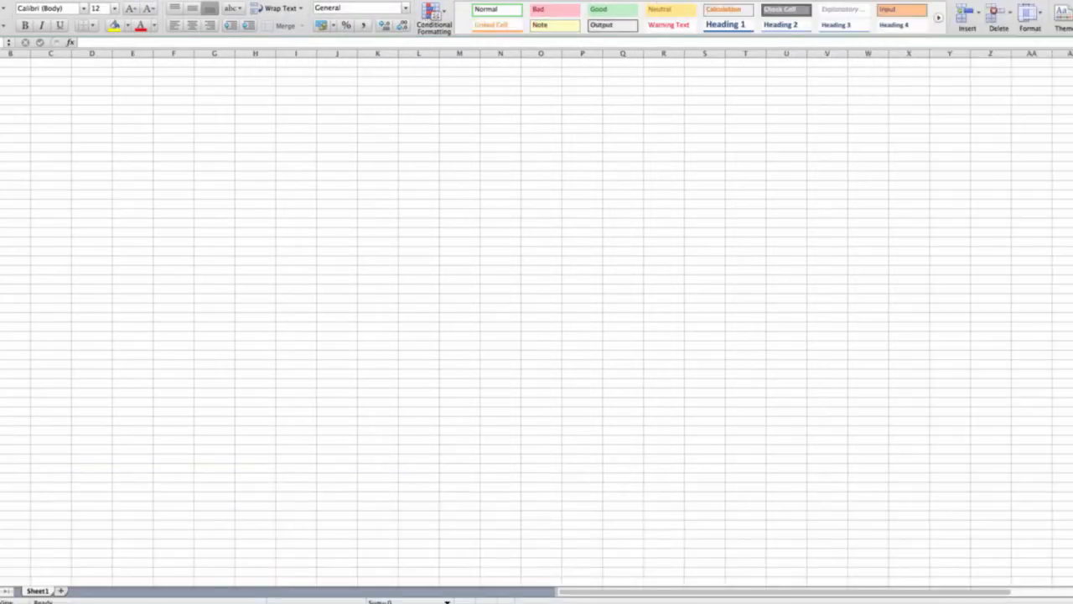
In a blank Excel worksheet at a larger zoom, enter the headers Date, Amount, Description and Balance across row 1 from cell A1.
left_click(335, 0)
left_click(318, 0)
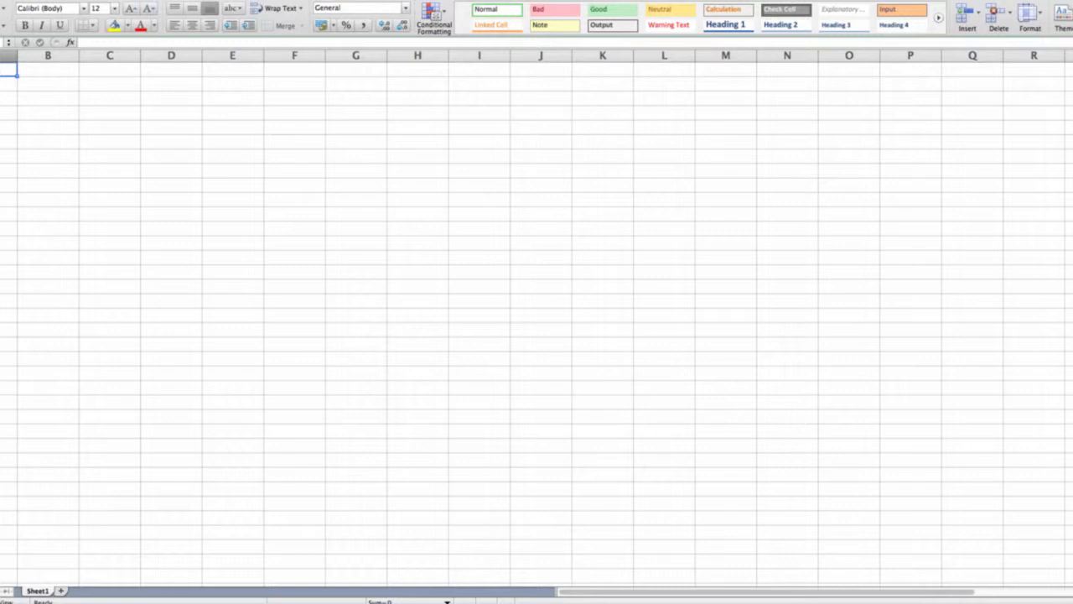
type("Date")
key("Tab")
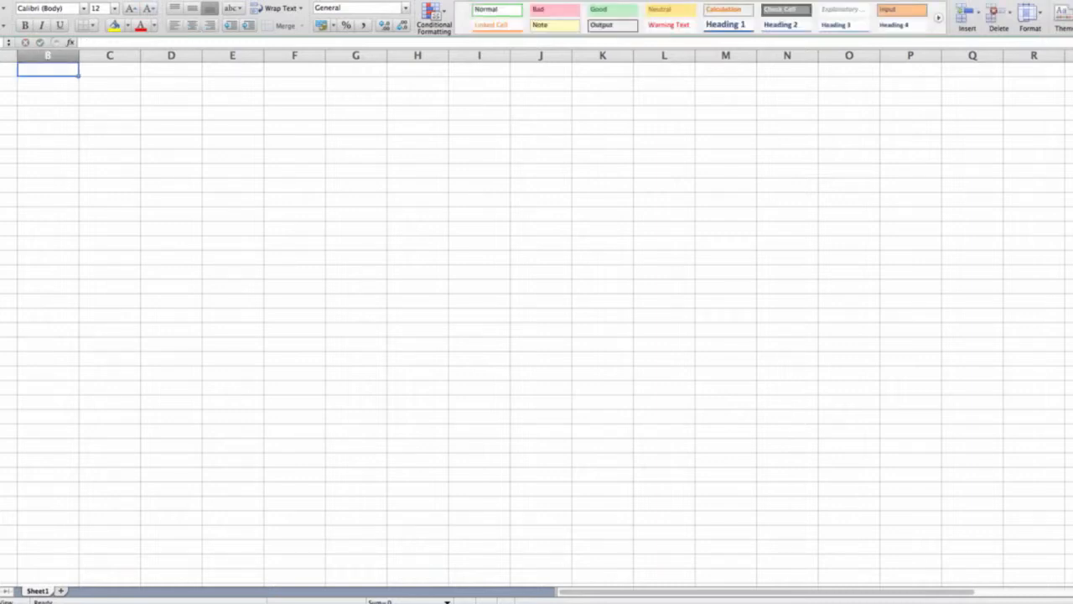
type("Amount")
key("Tab")
type("DEs")
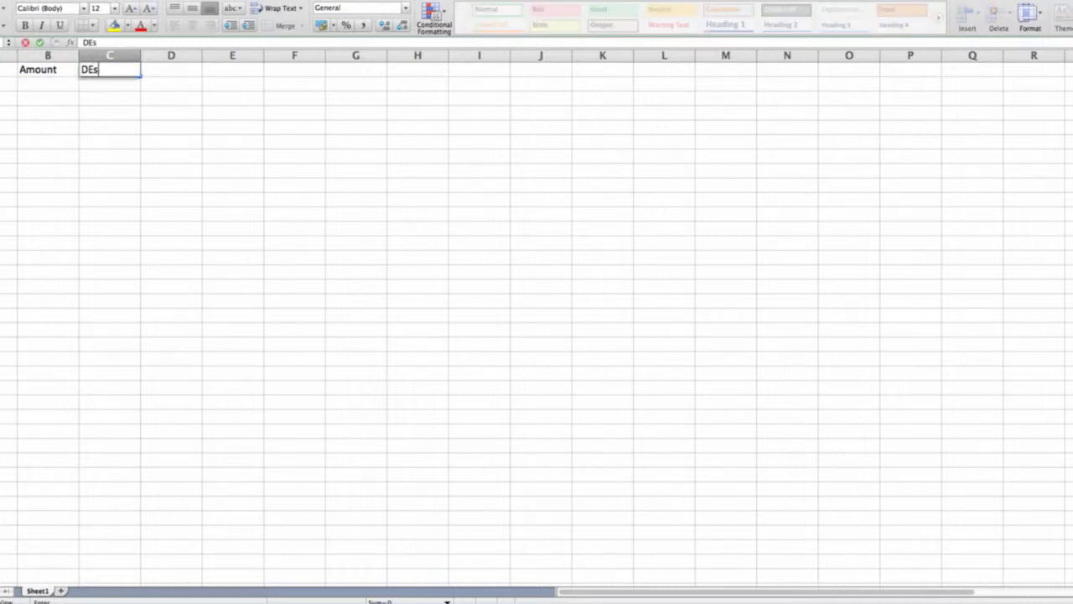
type("c")
key("BackSpace")
key("BackSpace")
key("BackSpace")
type("escription")
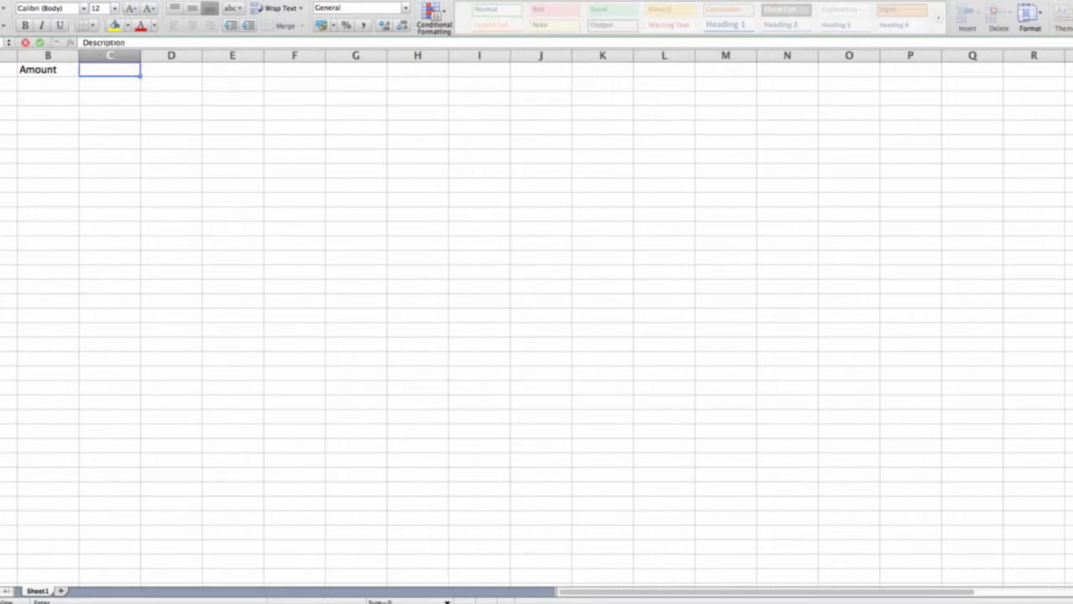
key("Tab")
type("Balance")
key("Return")
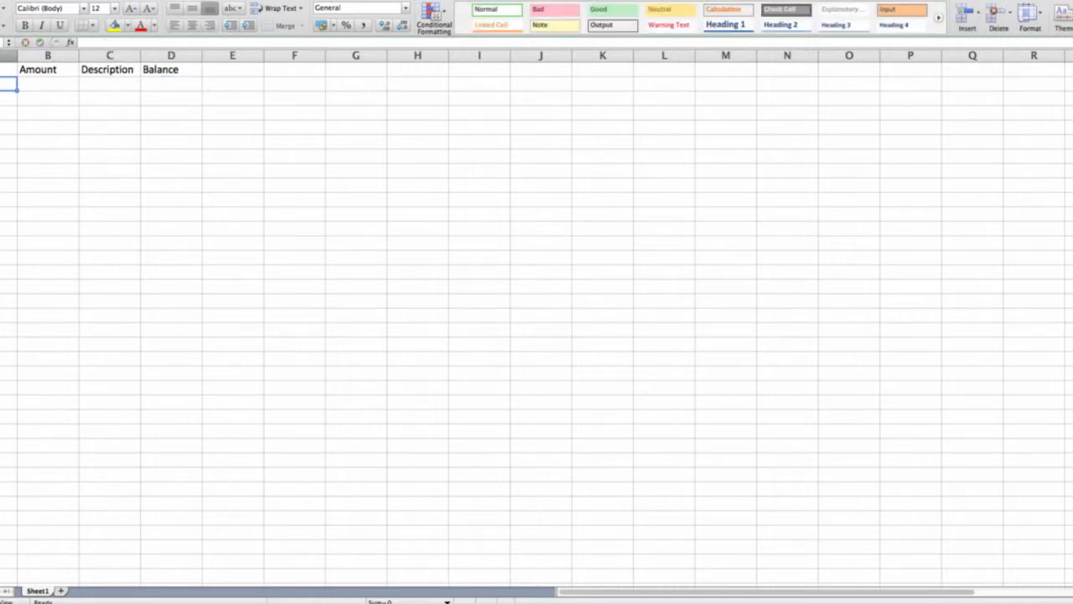
Fill row 2 with the date 30/3/15, amount -5 and description Bank Fee, leaving its balance blank.
type("30/")
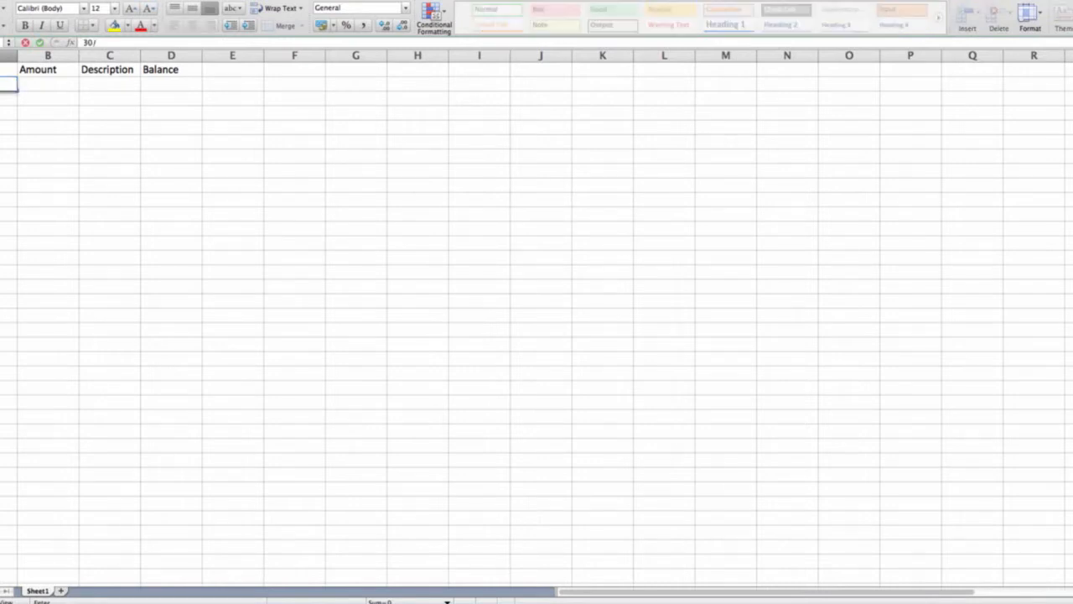
type("3/15")
key("Tab")
type("05")
key("BackSpace")
key("BackSpace")
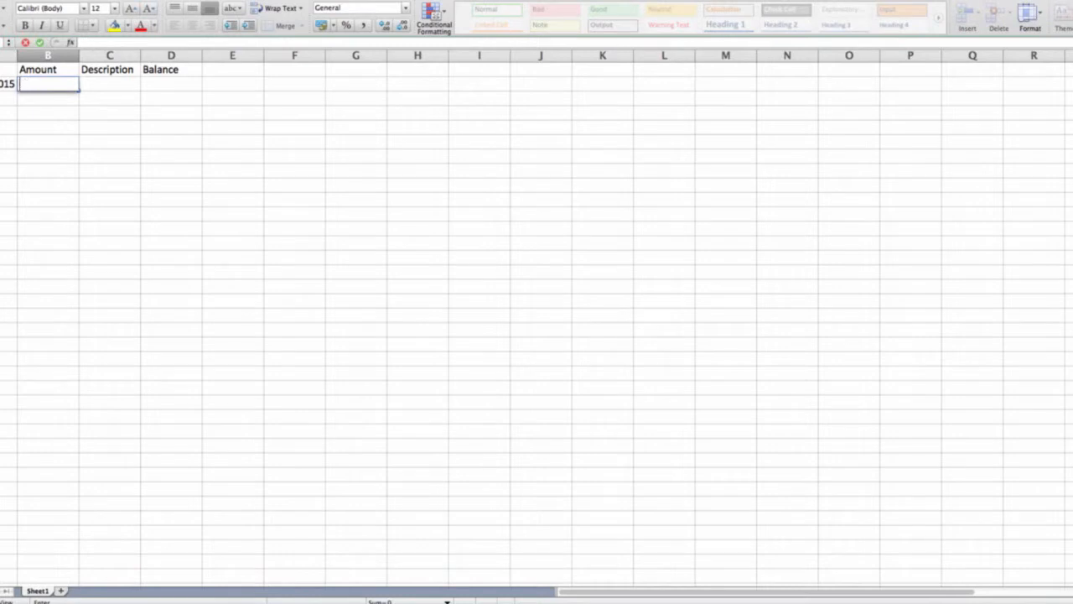
type("-5")
key("Tab")
type("bank")
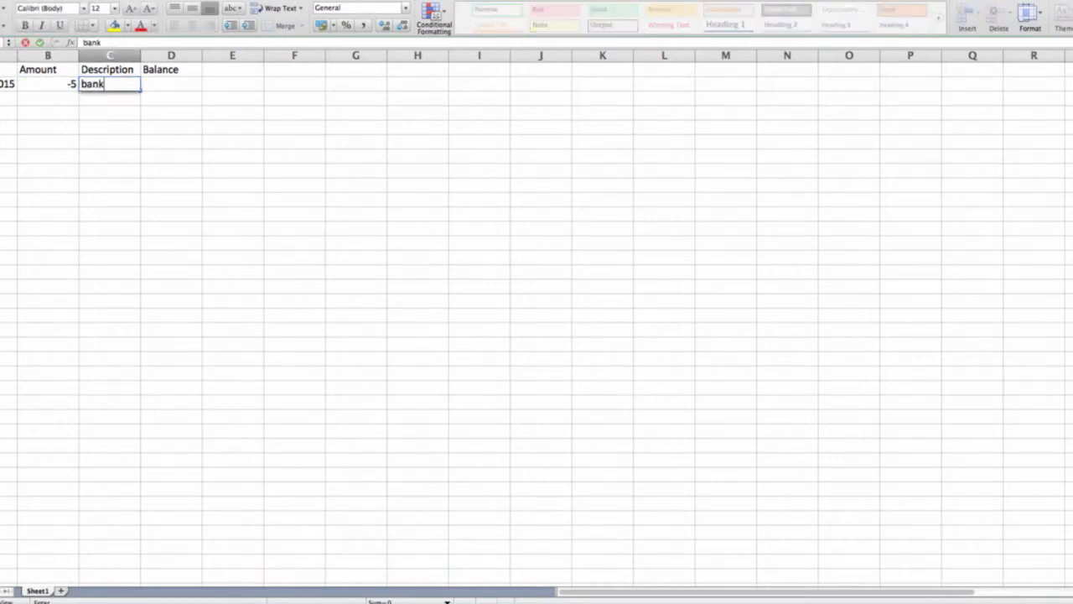
key("BackSpace")
key("BackSpace")
key("BackSpace")
key("BackSpace")
type("Bank Fee")
key("Tab")
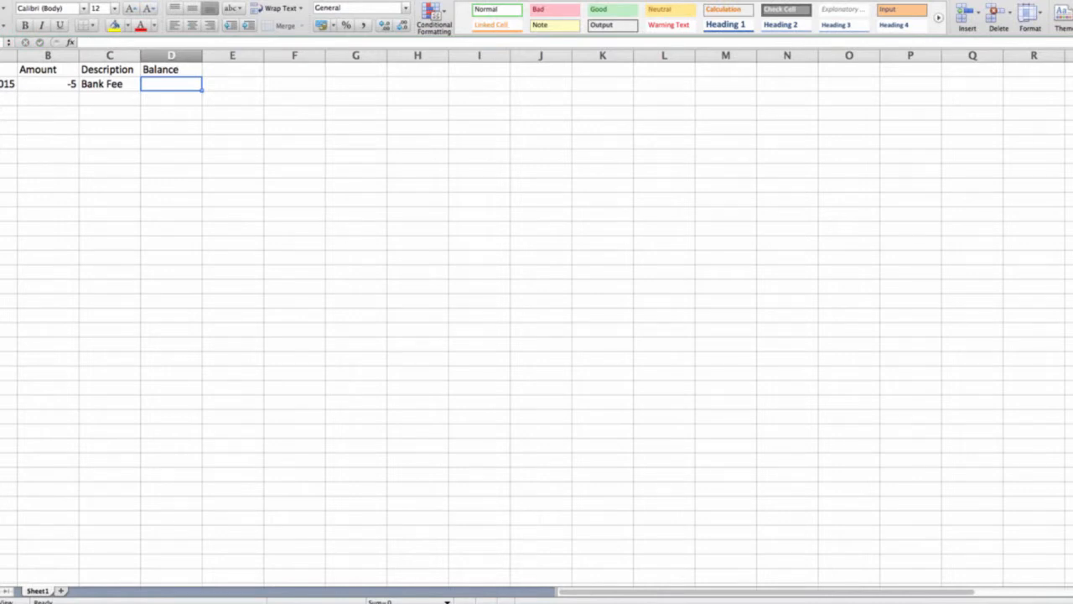
key("Return")
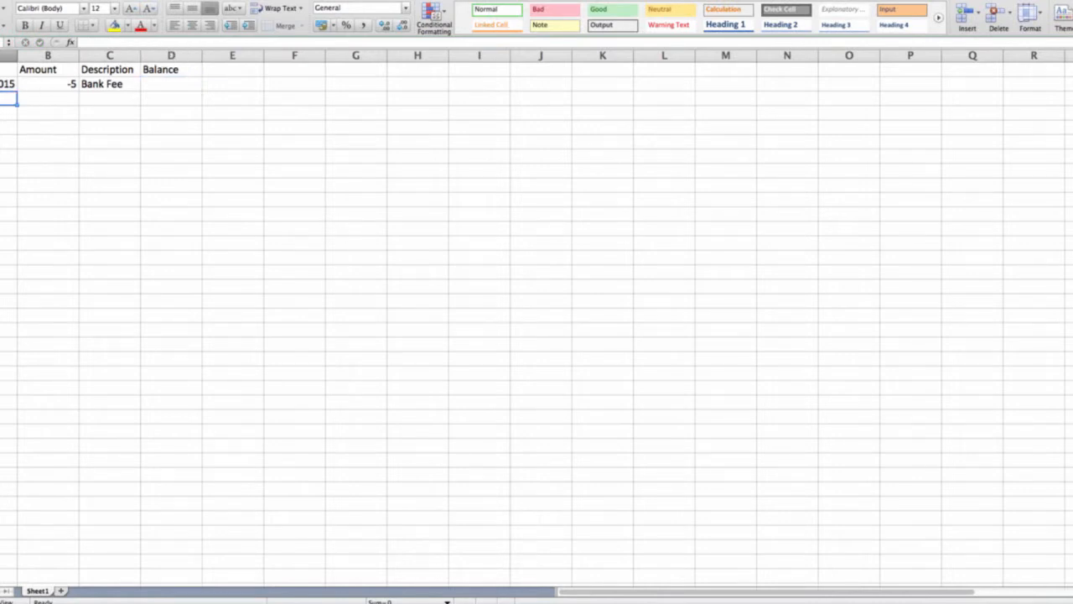
Fill row 3 with the date 30/3/15, amount 40 and description Deposit.
type("30/3/1/15")
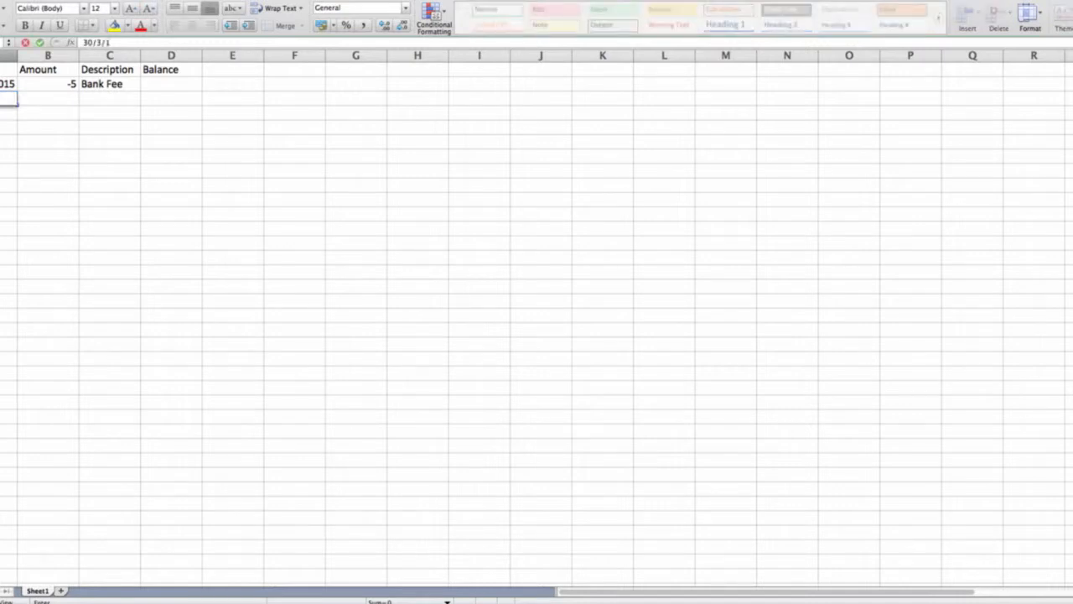
key("Tab")
type("40")
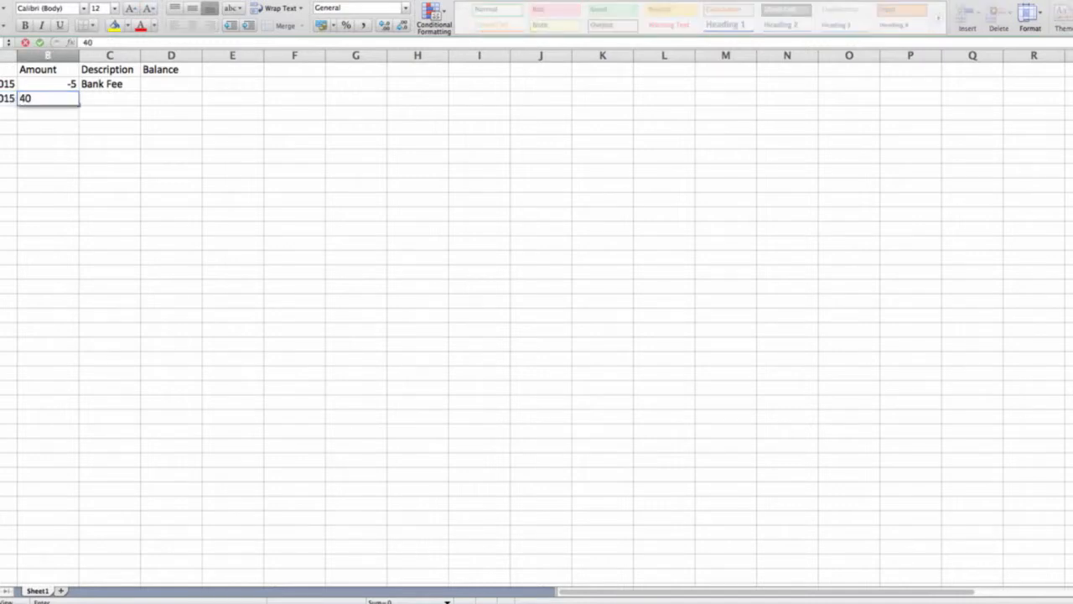
key("Tab")
type("S")
key("BackSpace")
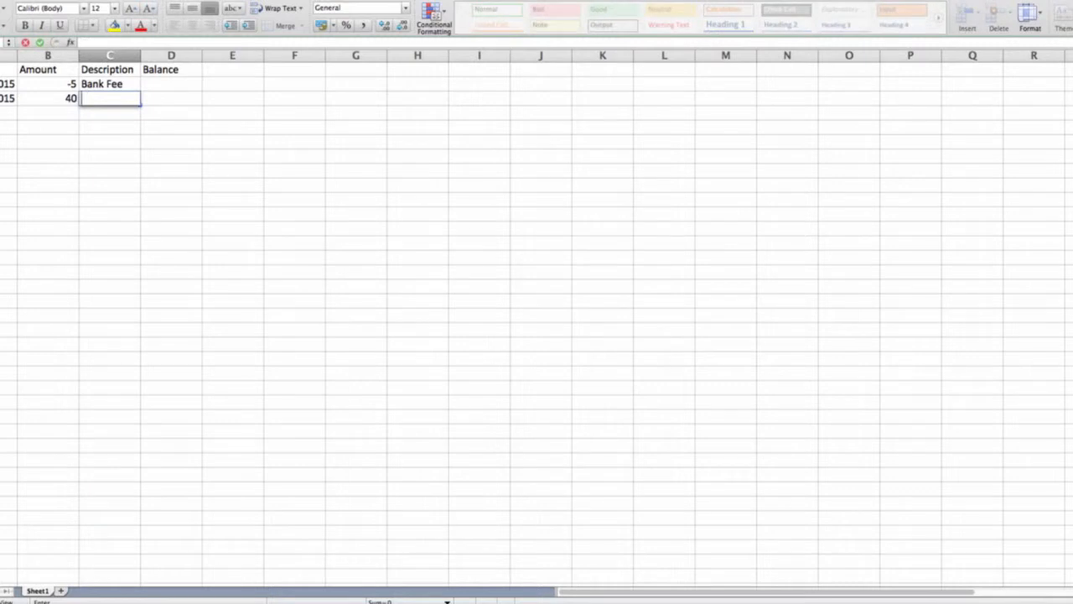
type("Deposit")
key("Tab")
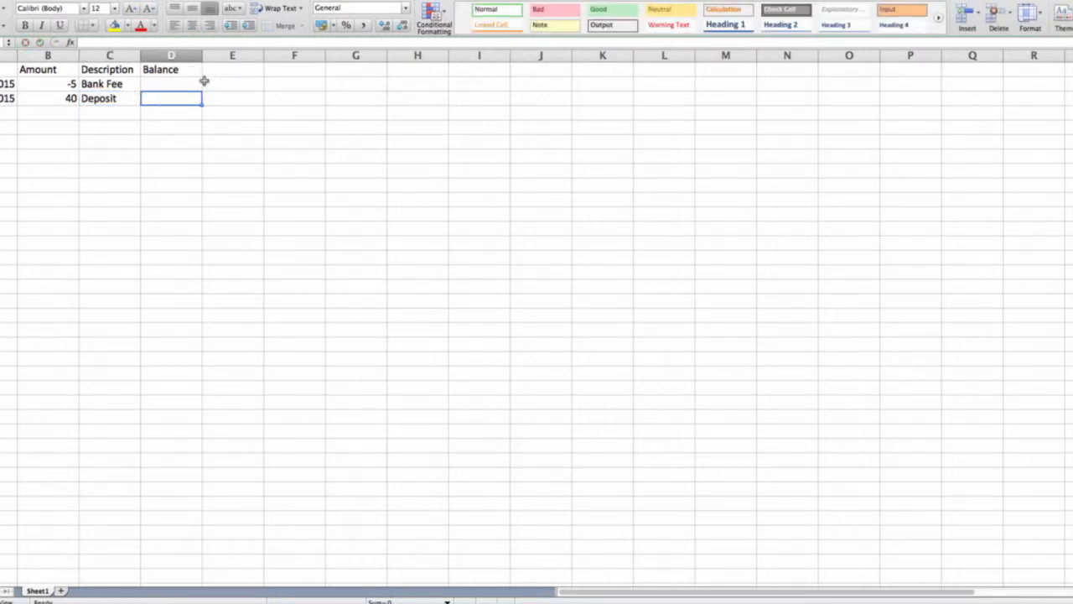
Enter =2000 in cell E1 as the starting balance beside the Balance header.
left_click(224, 69)
type("=")
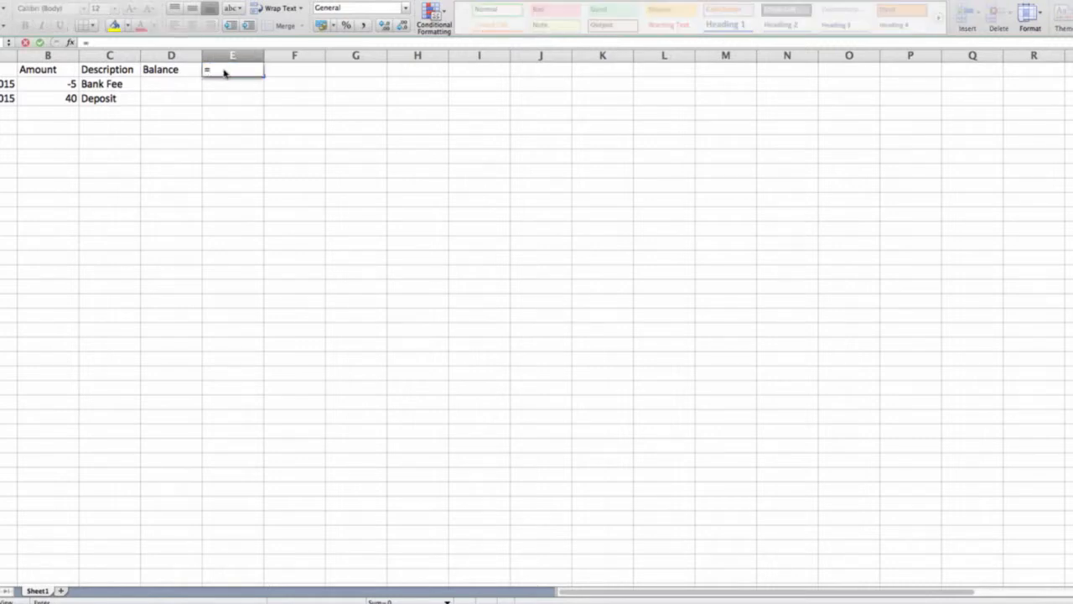
type("2000")
key("Return")
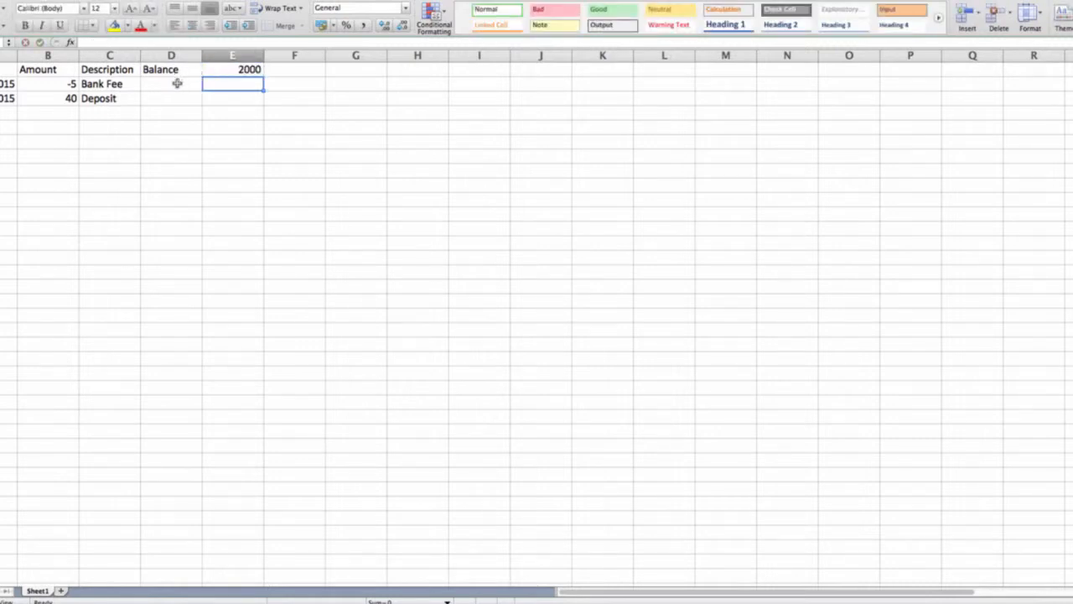
Calculate the Bank Fee row's balance in D2 with the formula =E1+B2.
left_click(177, 83)
type("=")
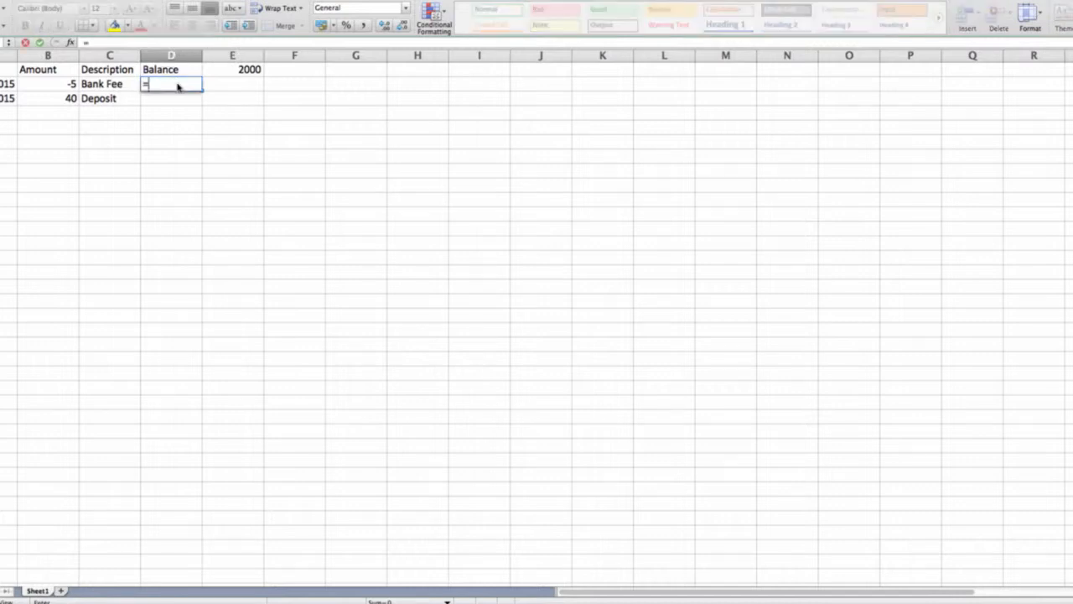
left_click(101, 80)
left_click(227, 70)
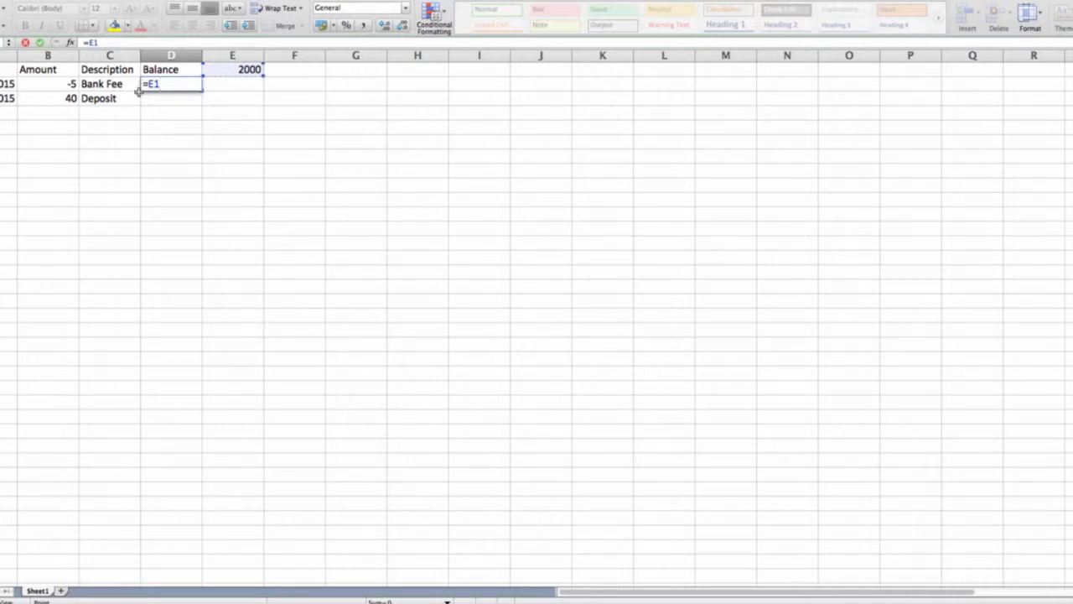
type("+")
left_click(62, 84)
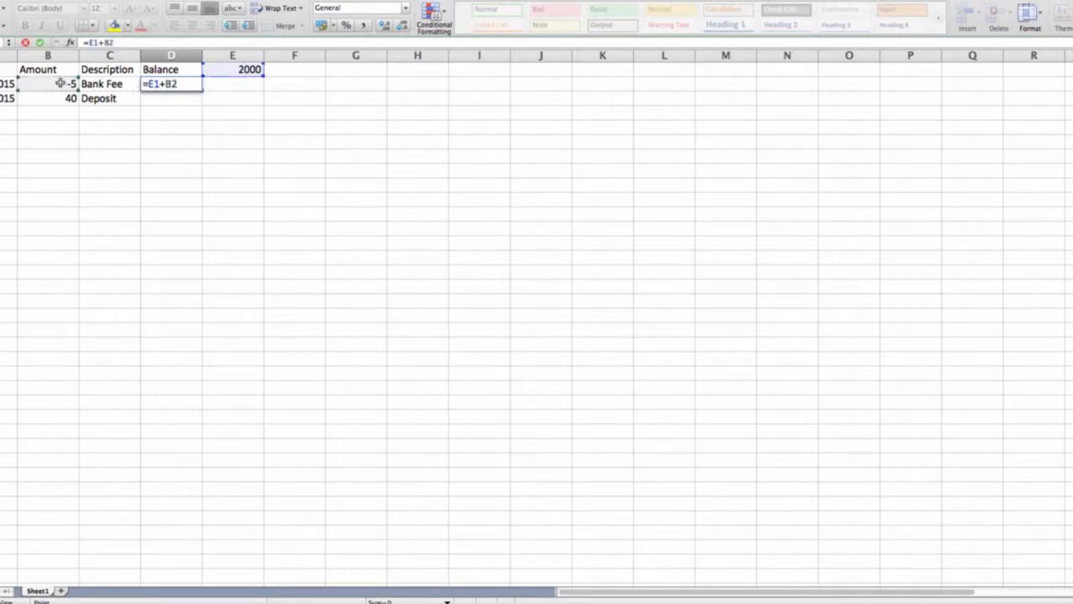
key("Return")
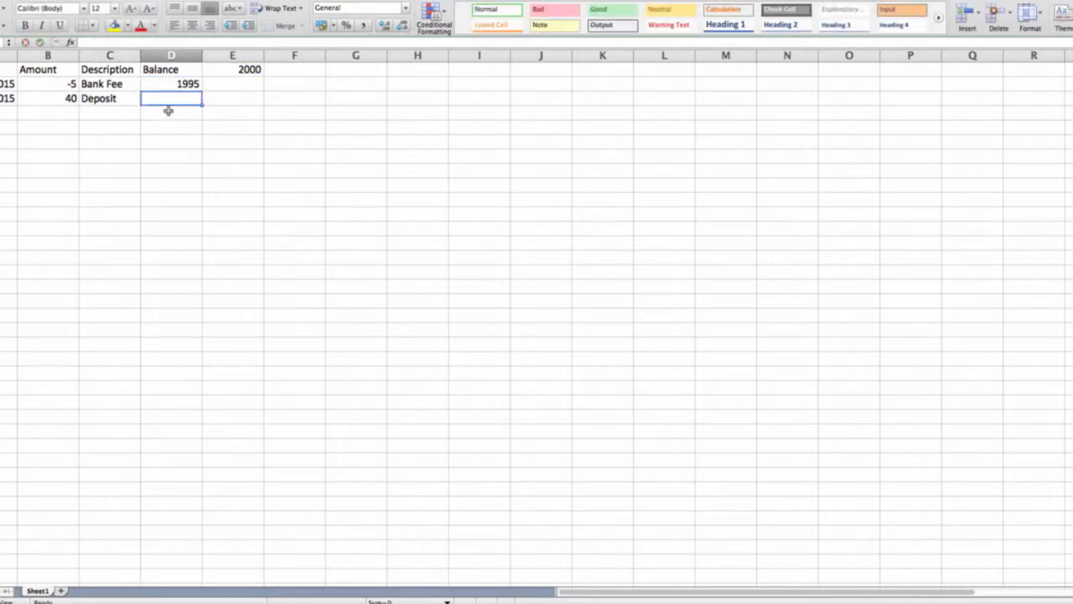
Calculate the Deposit row's balance in D3 with the formula =D2+B3.
type("=")
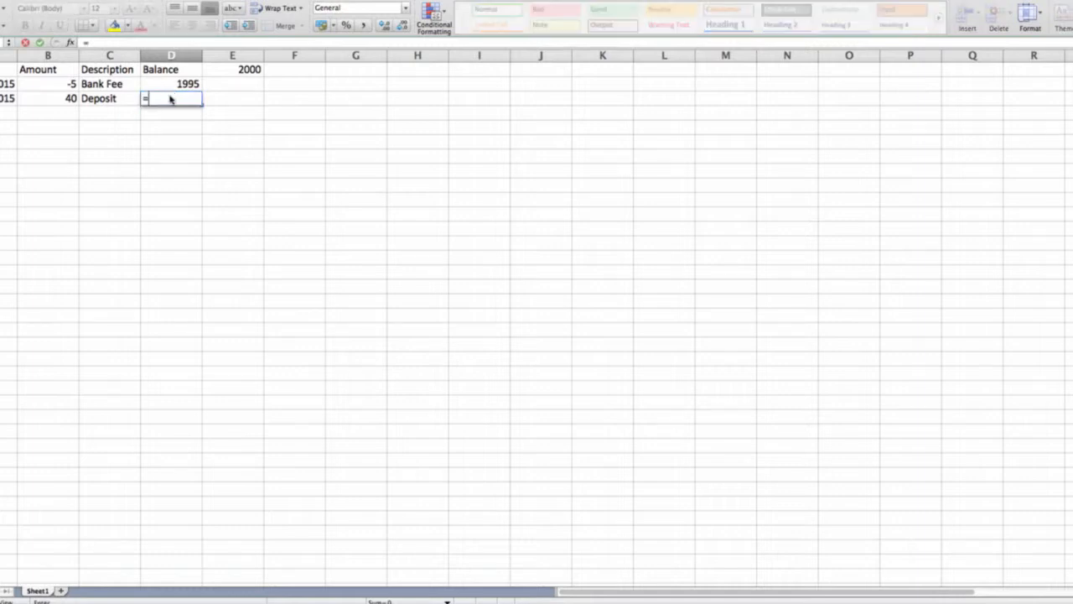
left_click(164, 85)
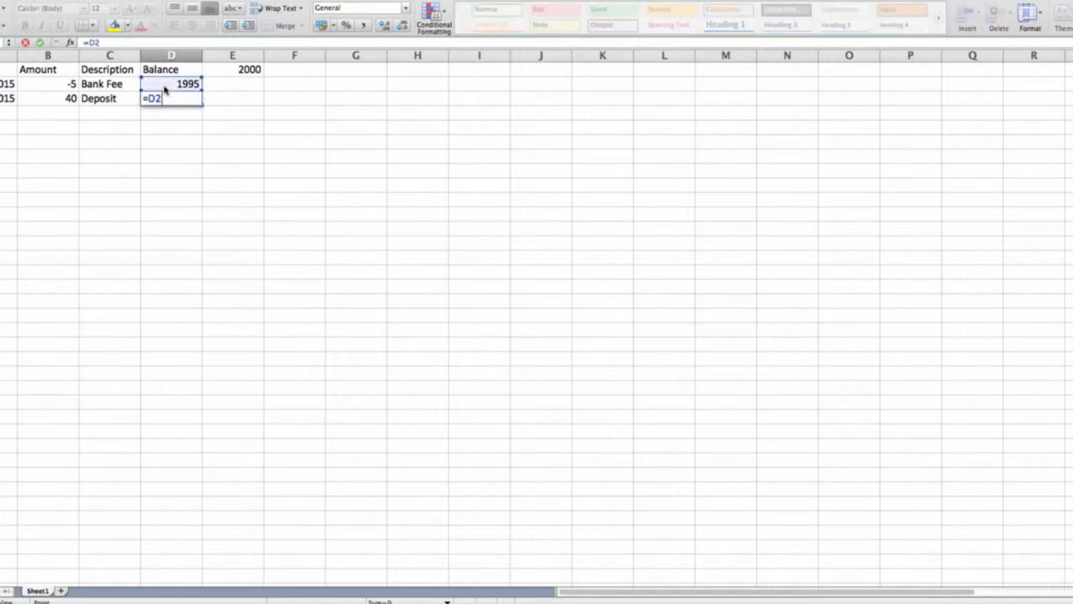
type("+")
left_click(61, 99)
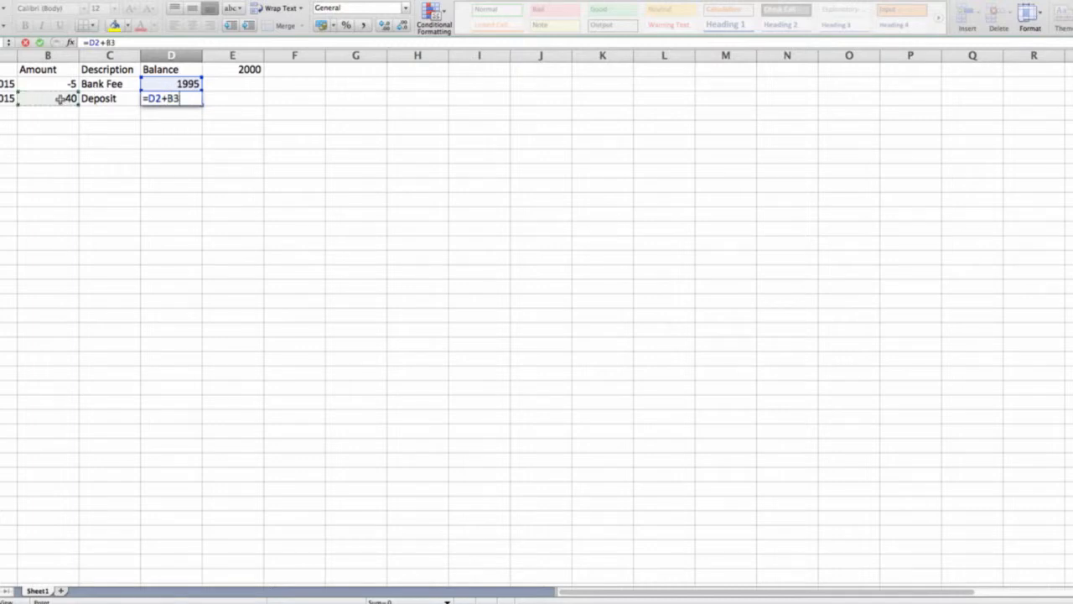
key("Return")
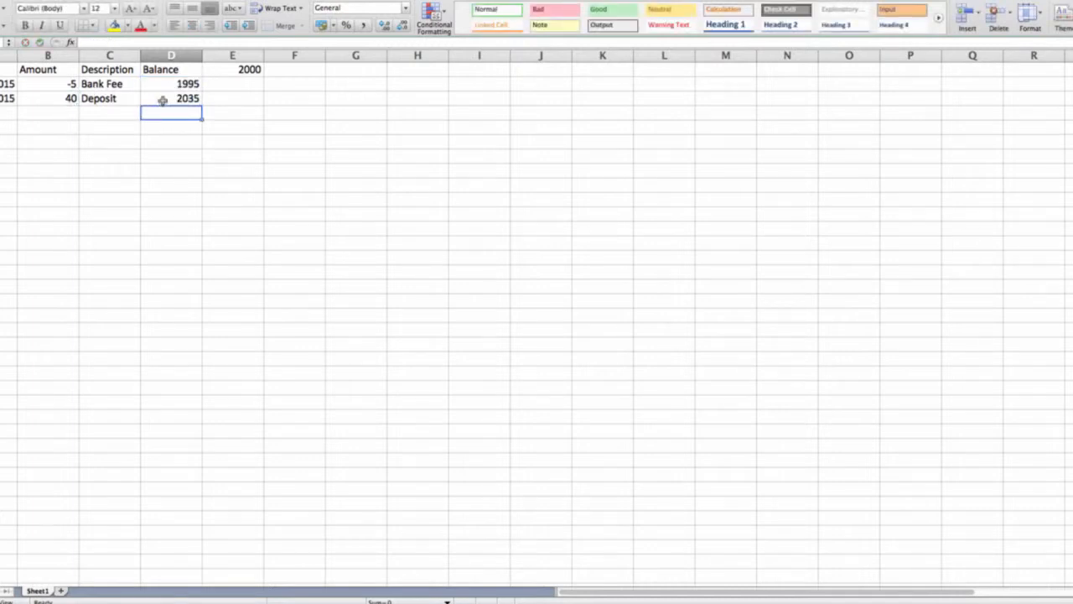
Copy the running balance formula from D3 down through D8 and inspect one of the copied formulas.
left_click(192, 99)
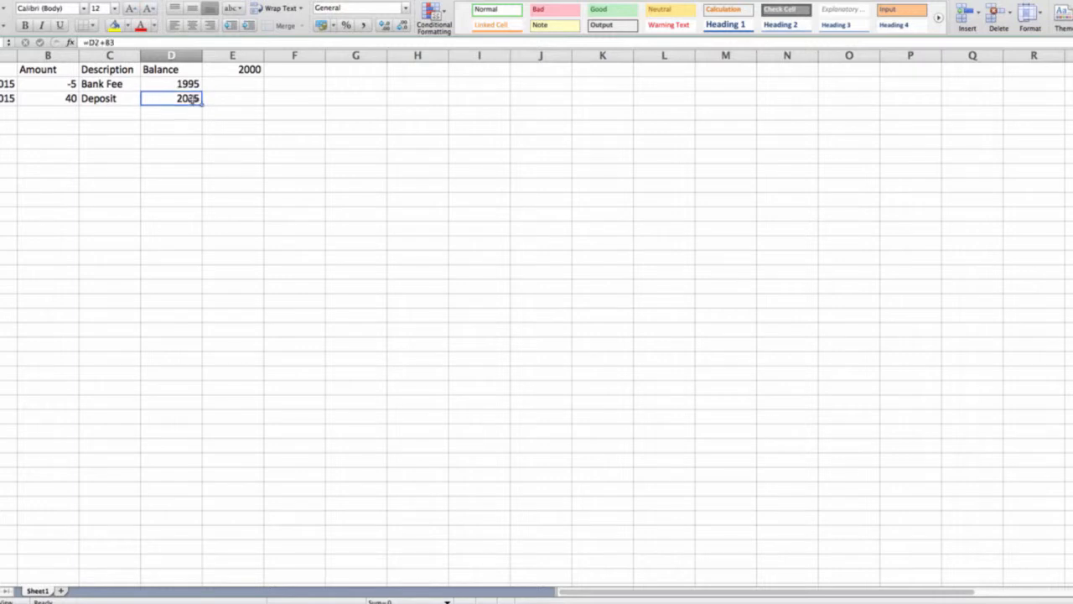
left_click_drag(201, 114, 201, 176)
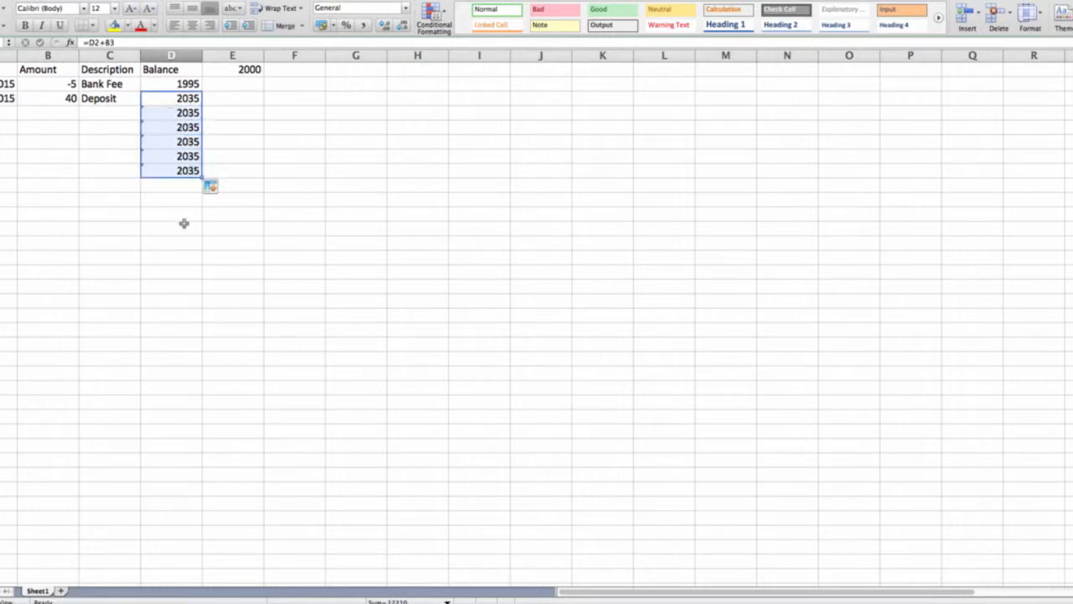
left_click(181, 125)
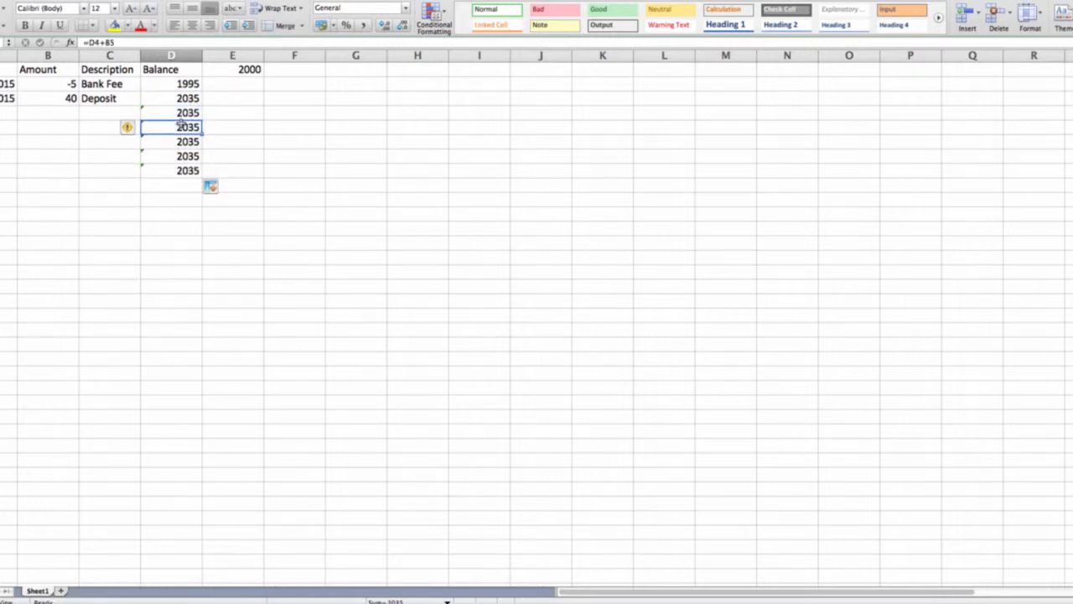
Clear the copied balance formulas from the empty rows D4:D8.
left_click_drag(166, 111, 165, 170)
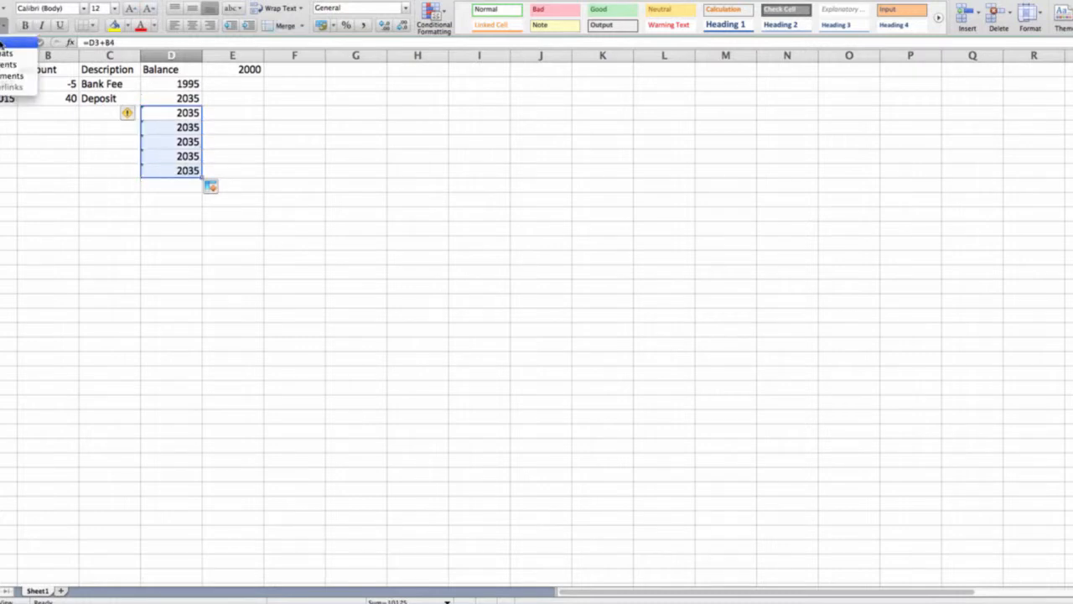
left_click(12, 64)
left_click(209, 127)
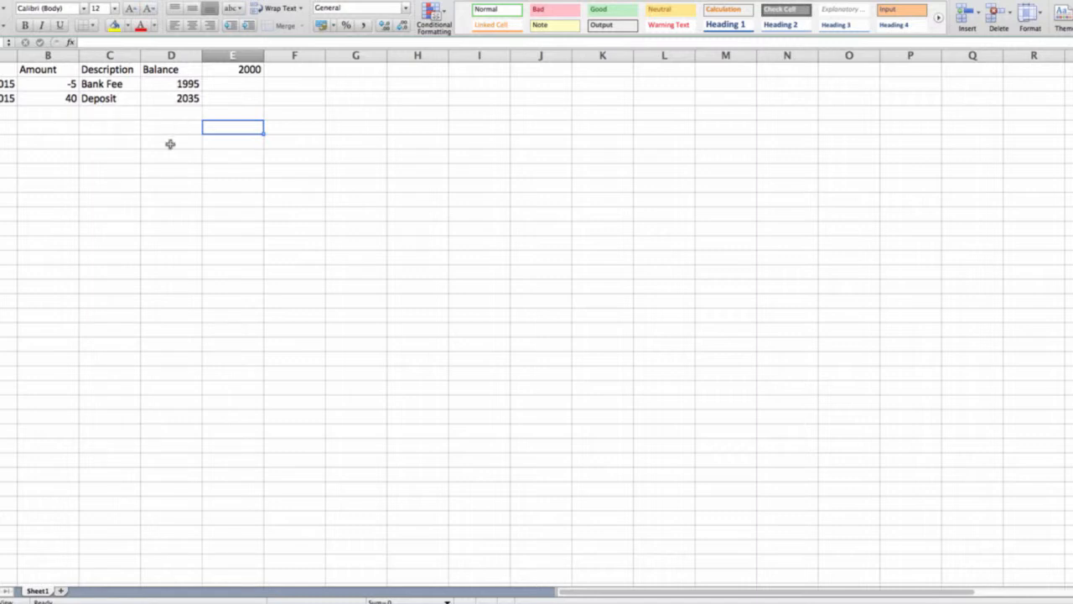
Save the sample statement workbook as a Comma Separated Values (.csv) file named Workbook2.
left_click(7, 0)
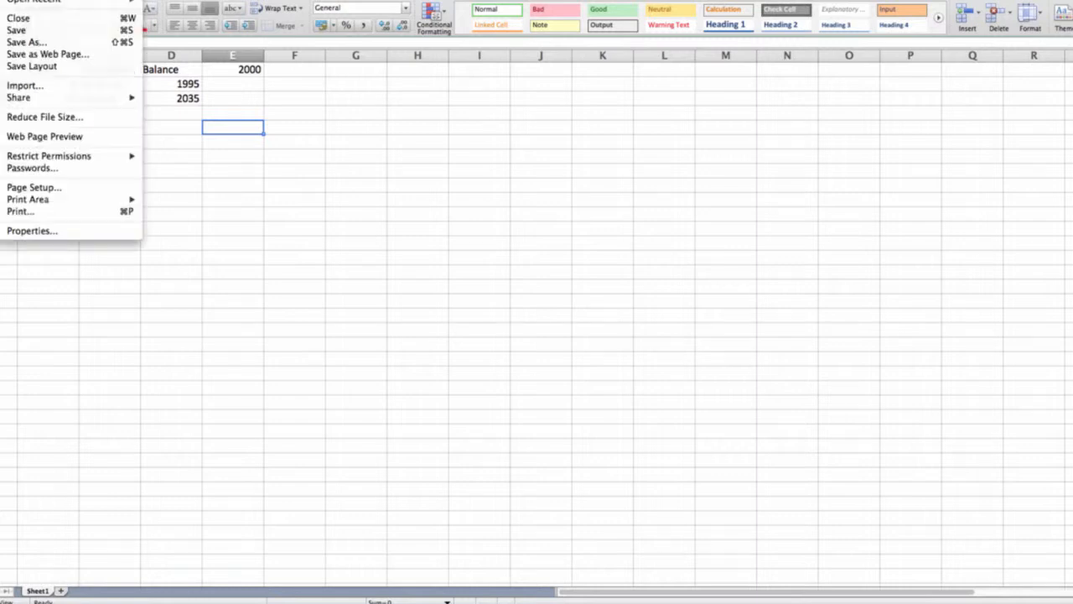
left_click(28, 42)
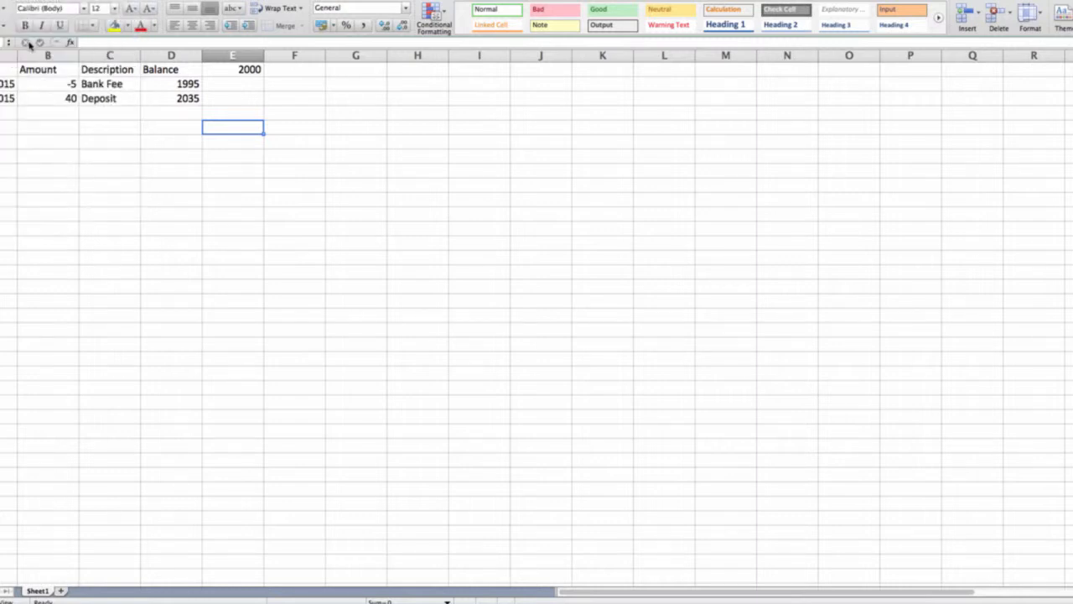
left_click(513, 192)
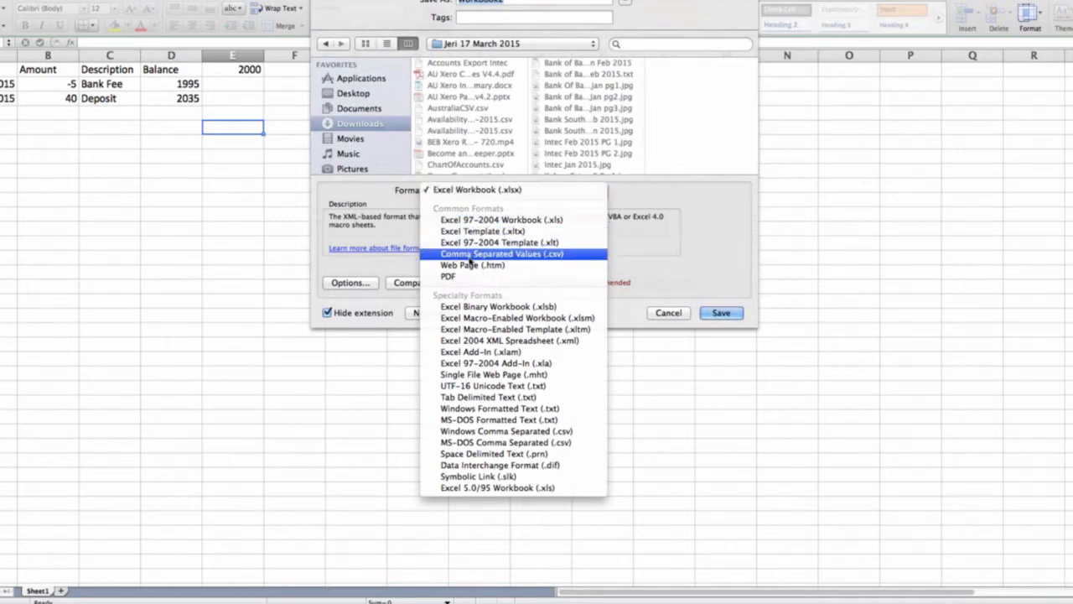
left_click(470, 254)
left_click(720, 313)
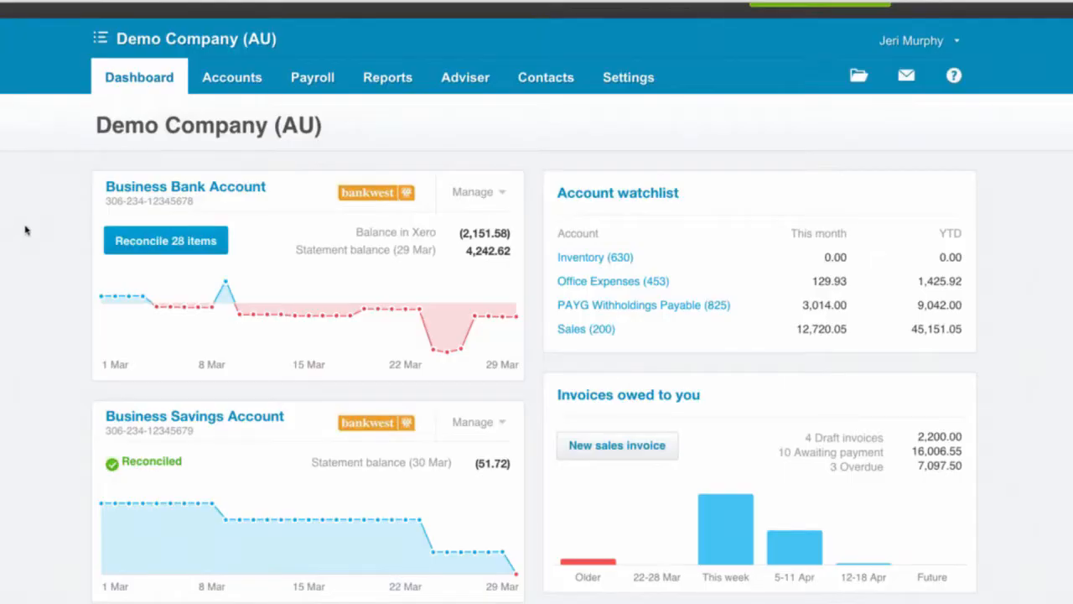
Switch to the Xero dashboard and start a statement import for the Business Bank Account.
scroll(26, 228, "down", 1)
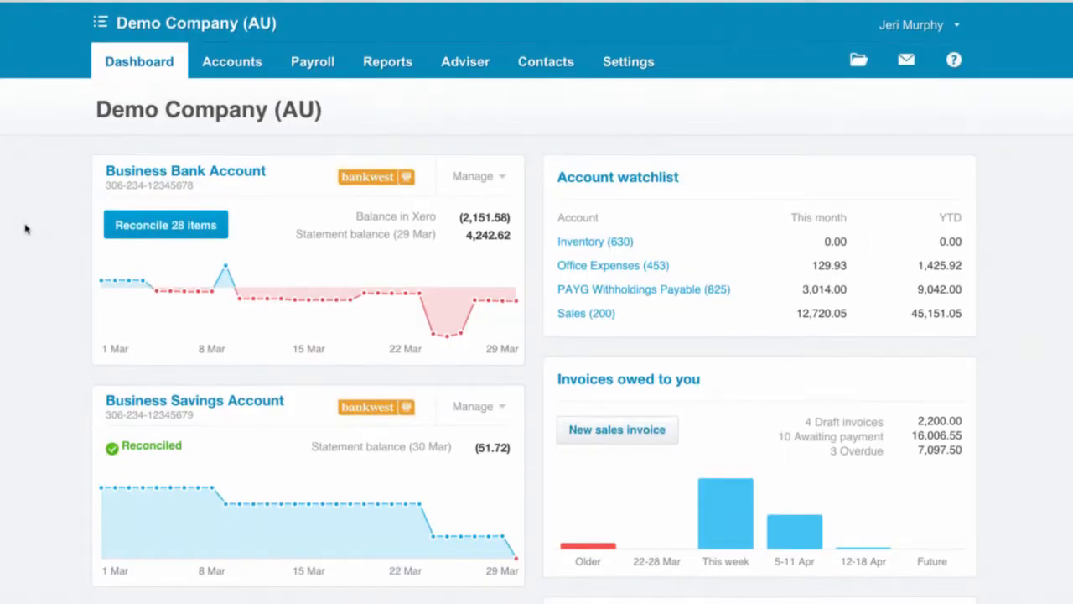
scroll(23, 241, "down", 1)
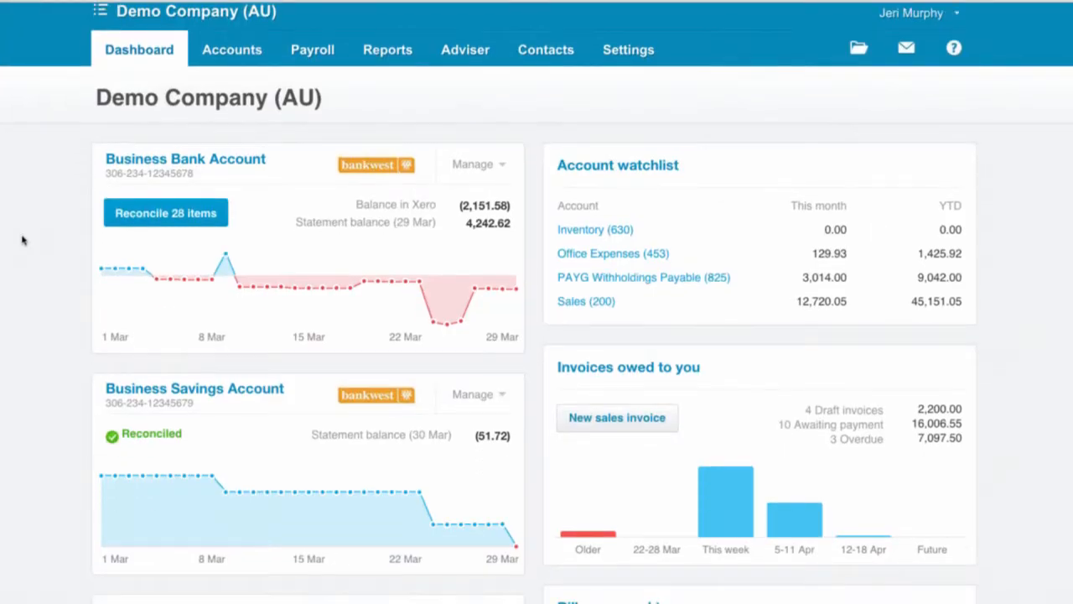
scroll(24, 237, "down", 1)
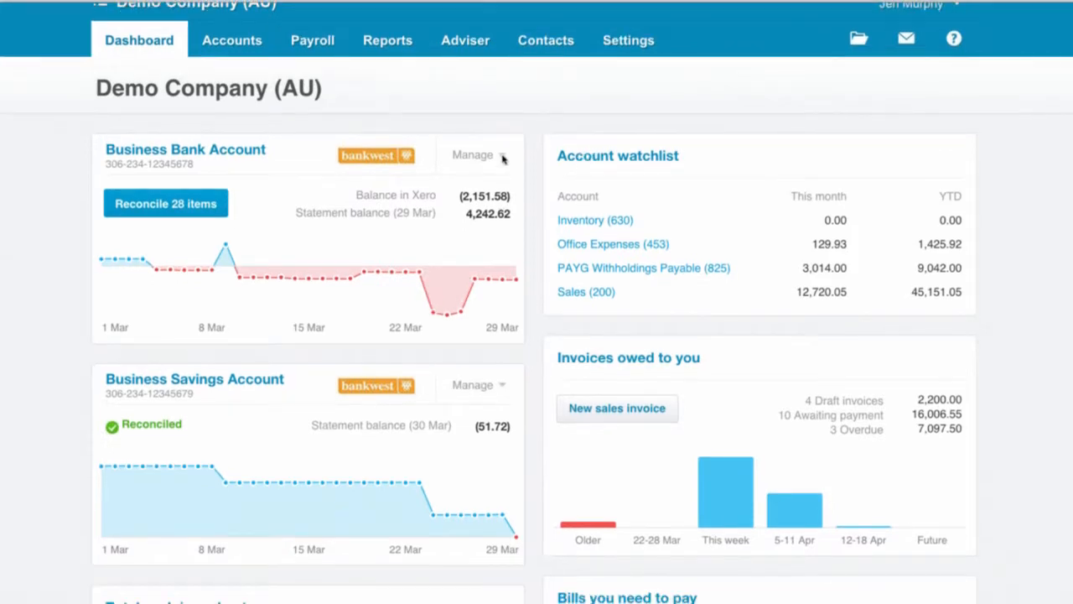
left_click(502, 157)
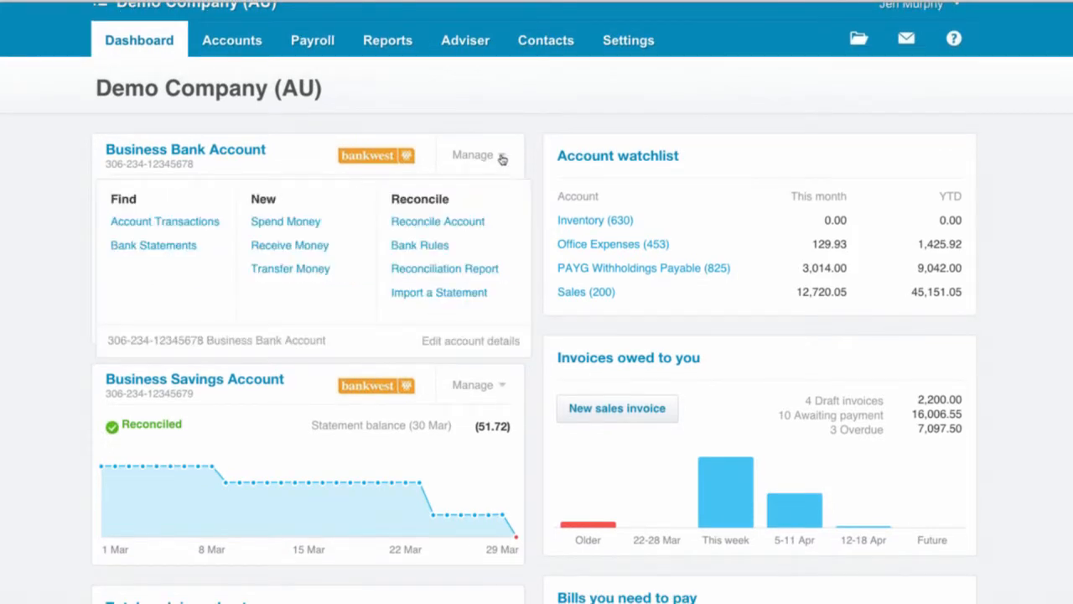
left_click(438, 293)
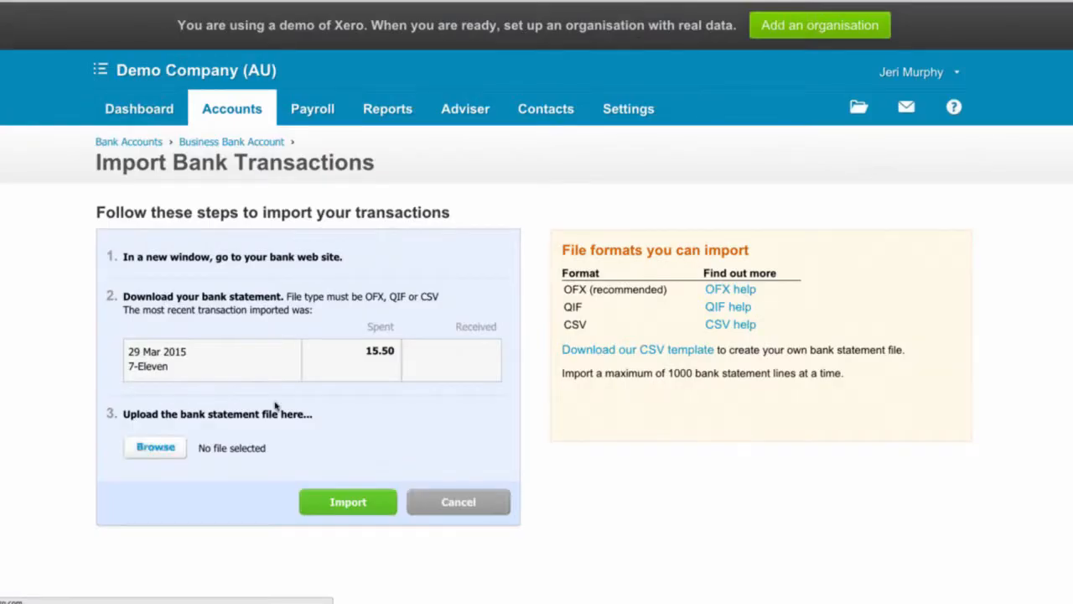
left_click(156, 447)
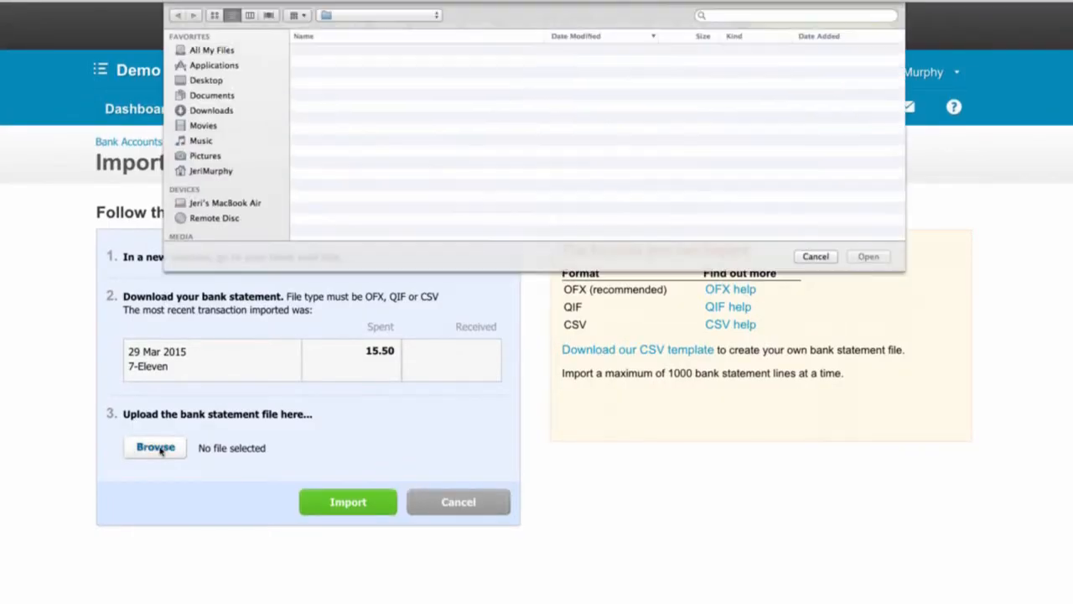
left_click(212, 111)
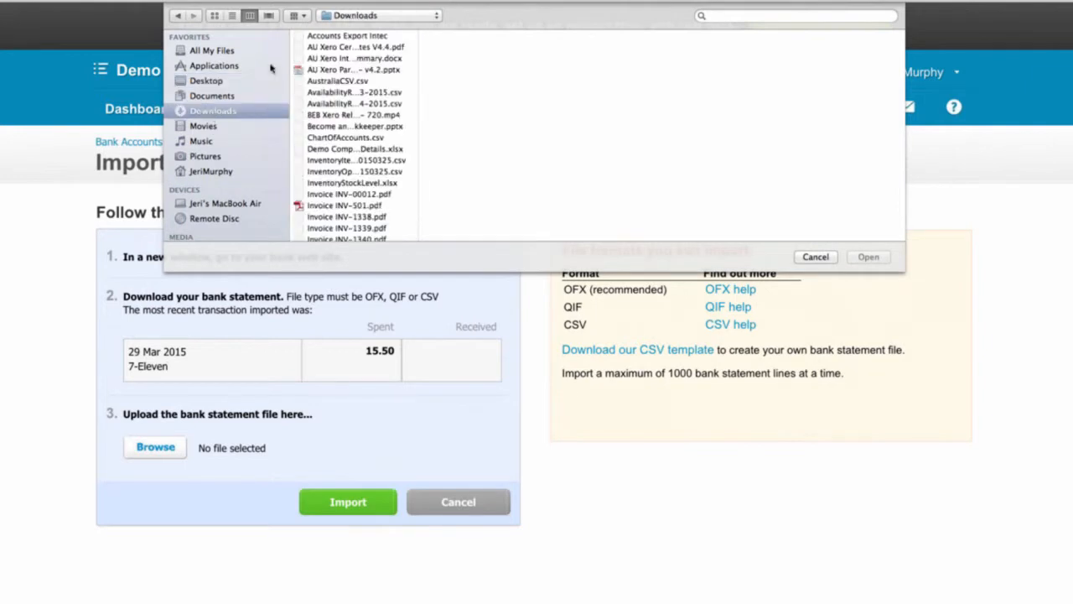
left_click(210, 81)
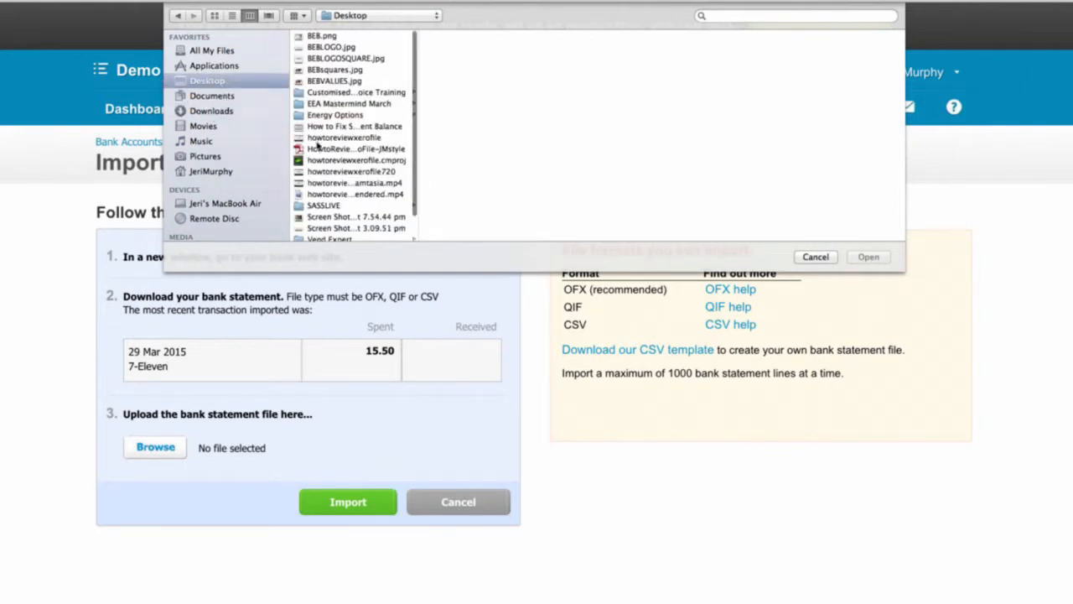
scroll(359, 208, "down", 3)
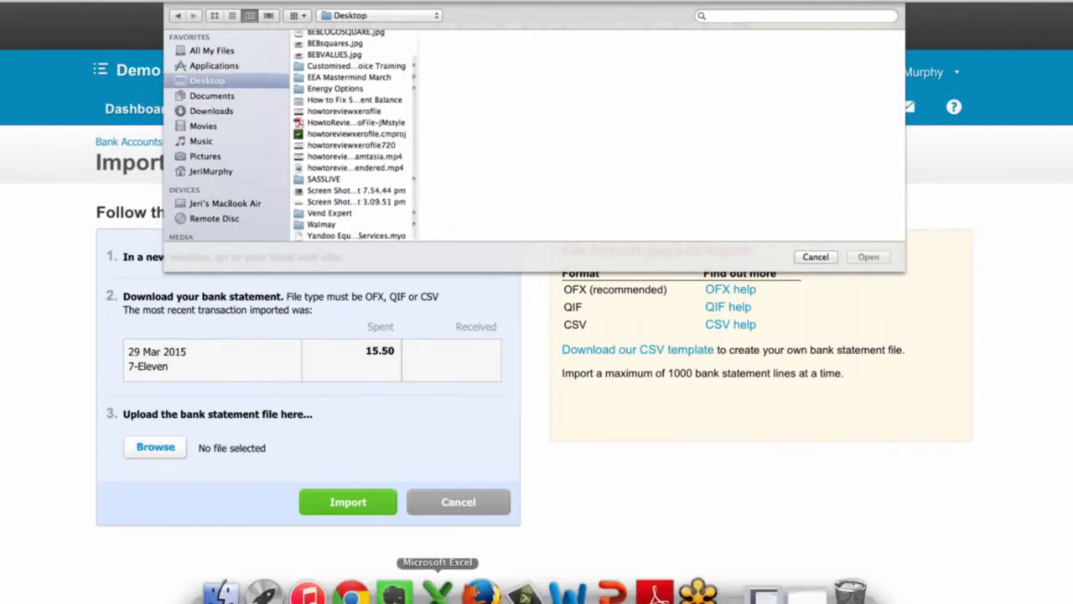
left_click(818, 258)
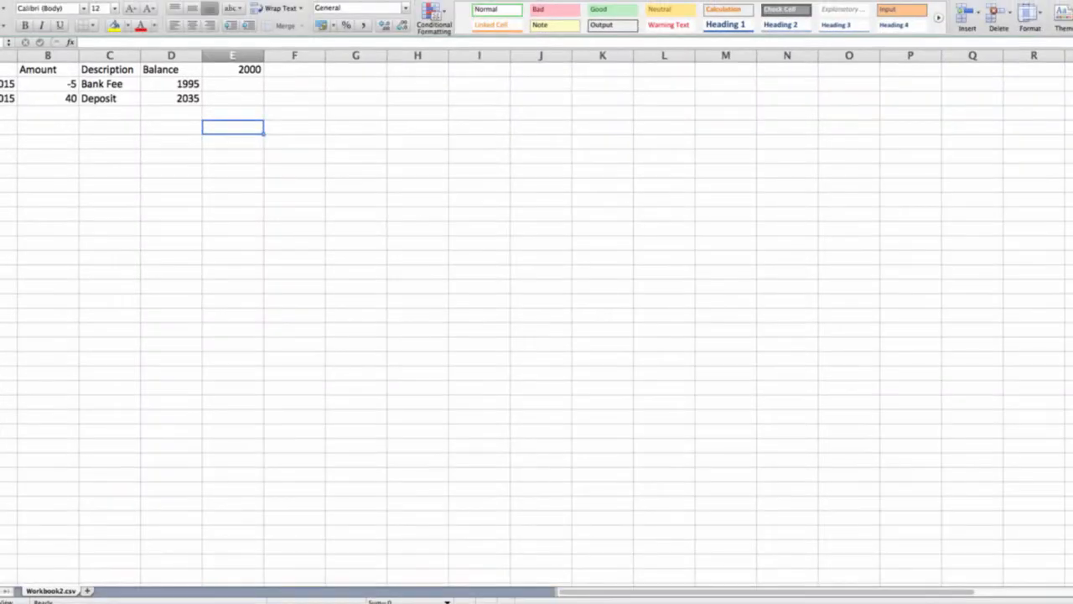
Return to Excel and save the Workbook2 statement to the Desktop in Comma Separated Values (.csv) format.
left_click(17, 1)
left_click(28, 42)
left_click(496, 44)
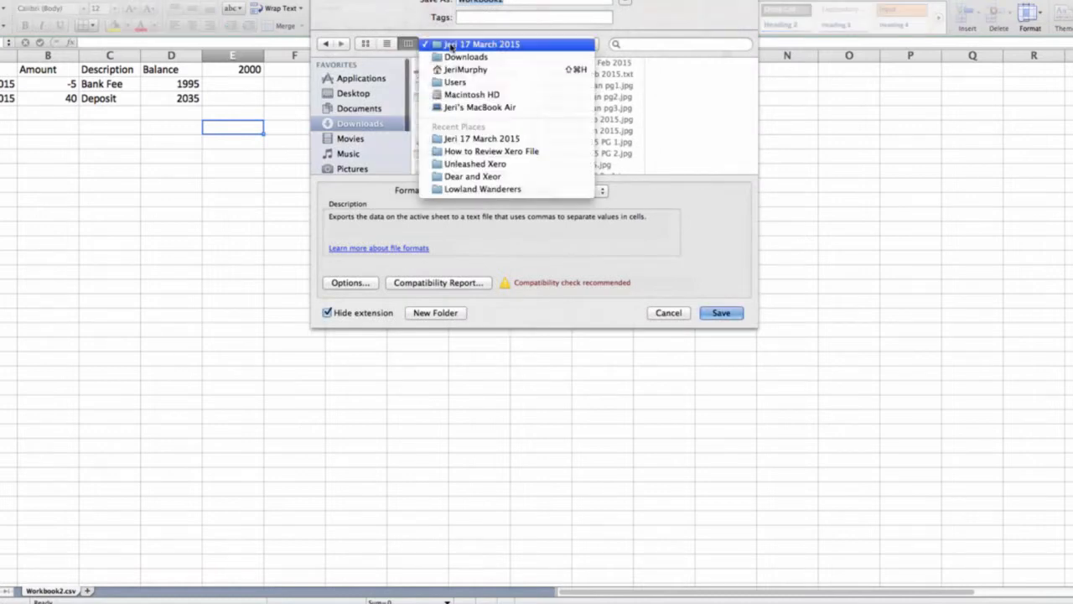
left_click(353, 93)
left_click(353, 93)
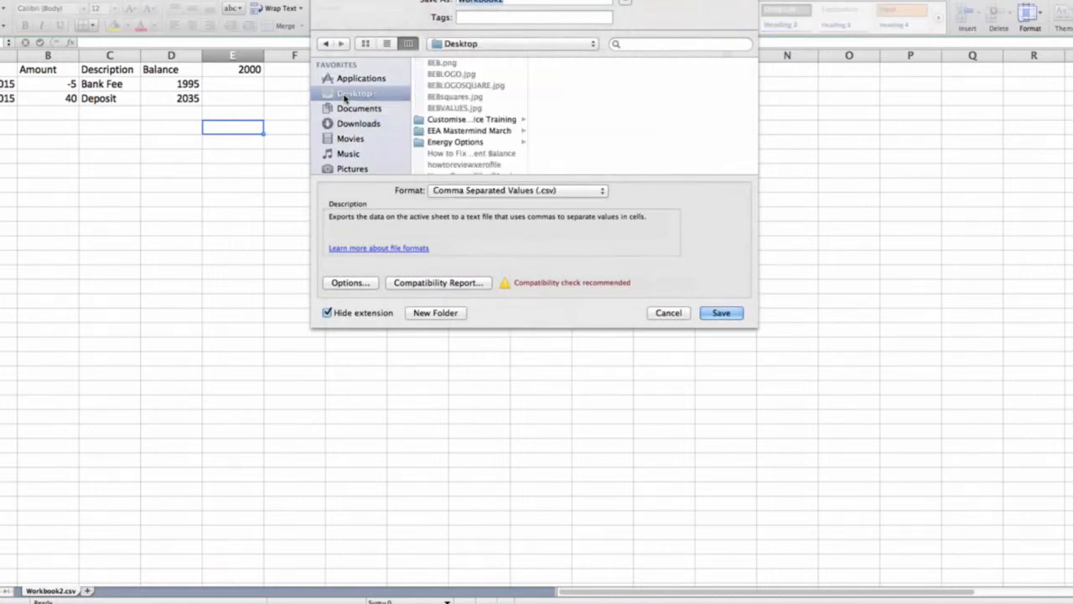
left_click(723, 312)
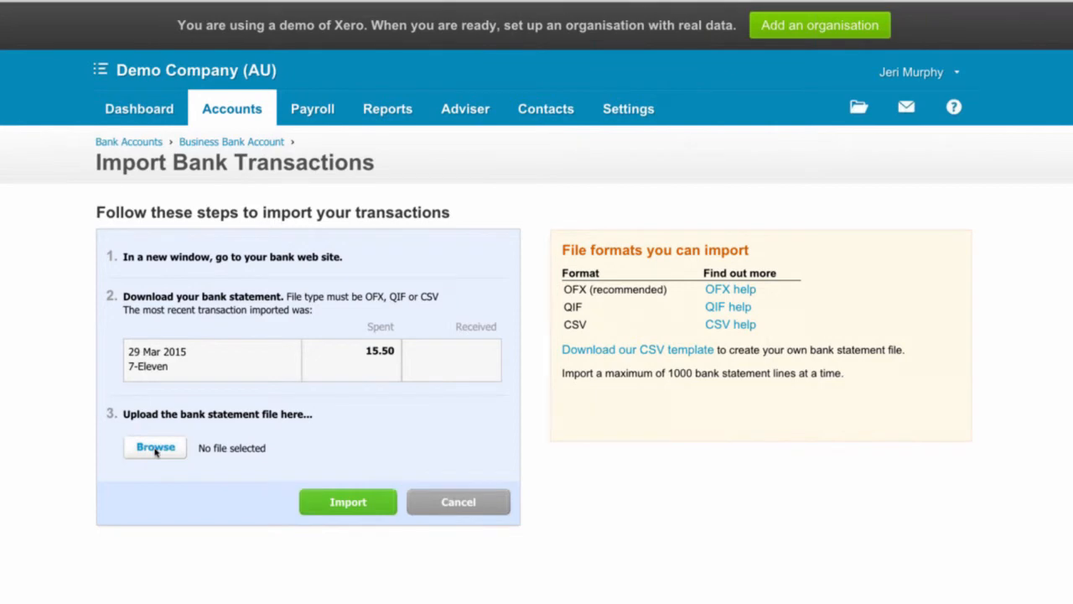
Back in Xero, choose Workbook2 from the Desktop as the bank statement file and import it.
left_click(156, 448)
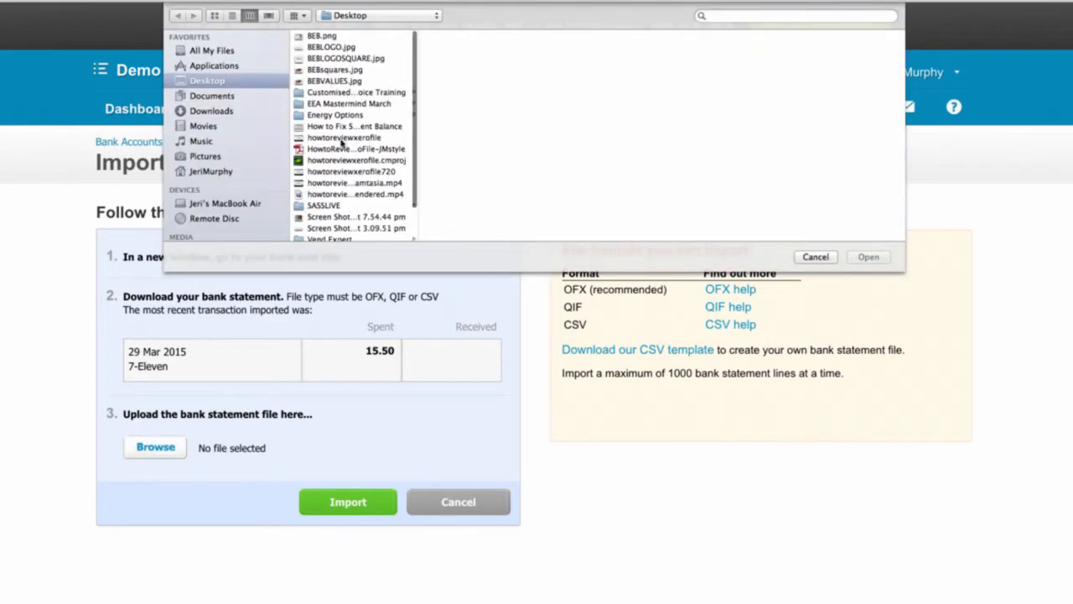
scroll(340, 144, "down", 2)
scroll(341, 144, "down", 2)
double_click(344, 224)
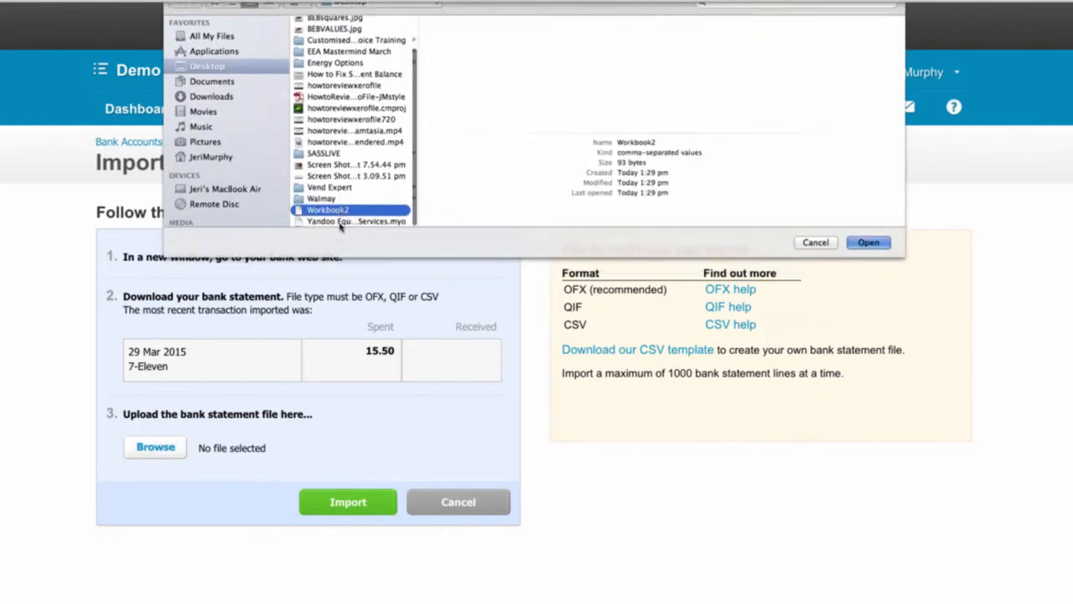
left_click(339, 500)
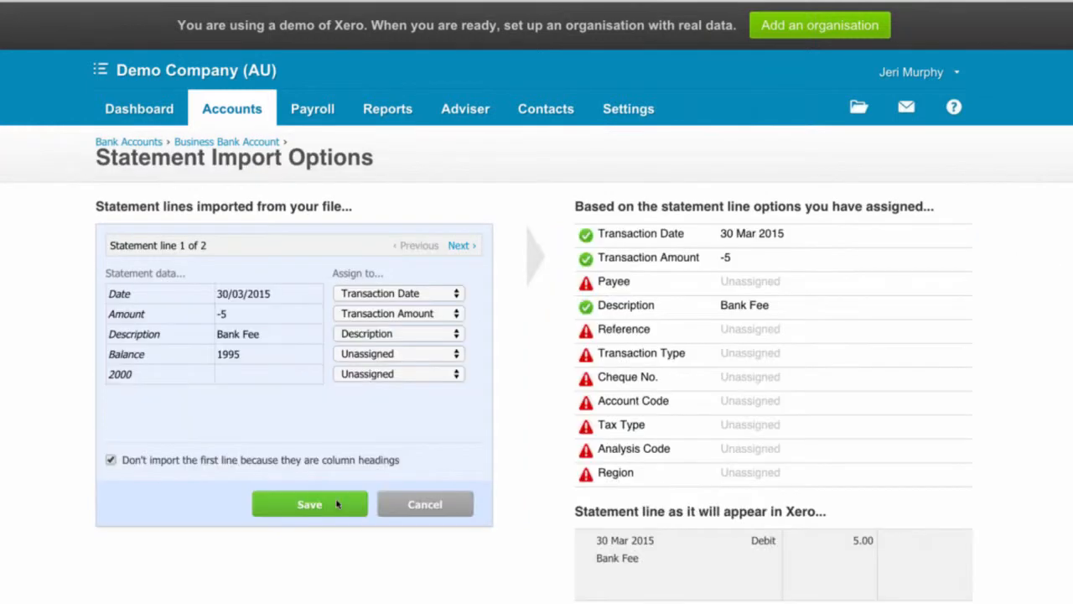
Save the statement import options with the Balance and 2000 columns left unassigned, and view the account's statement and Xero balances.
scroll(296, 390, "down", 5)
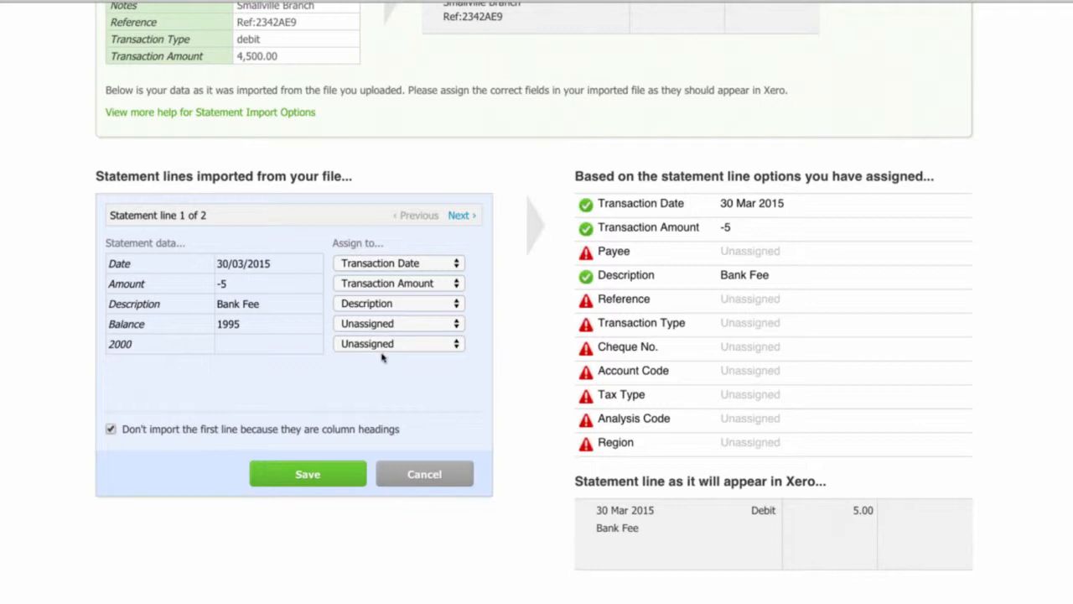
scroll(327, 350, "down", 2)
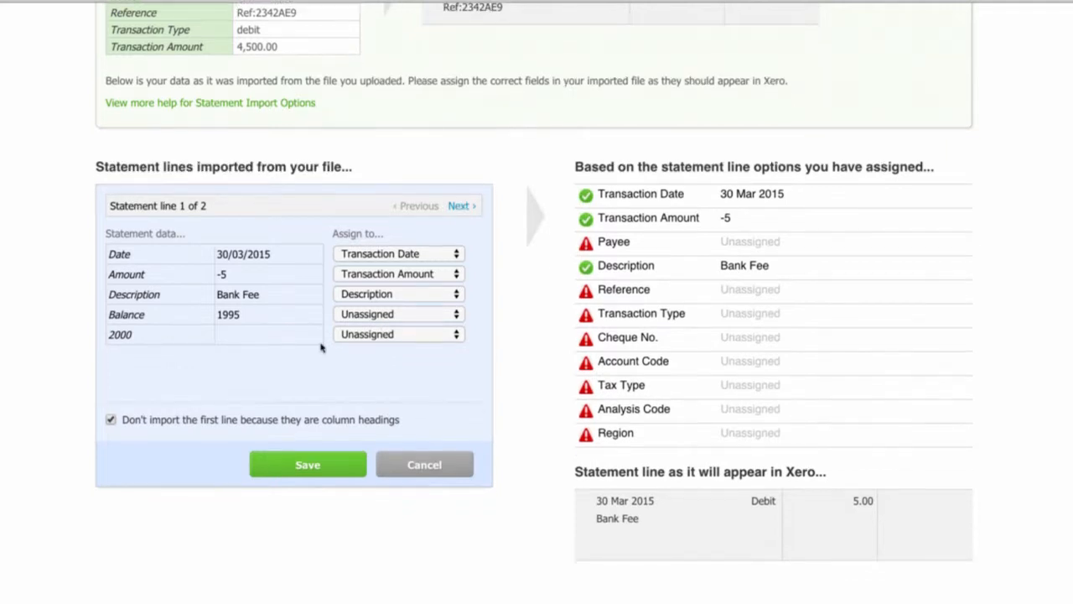
left_click(308, 405)
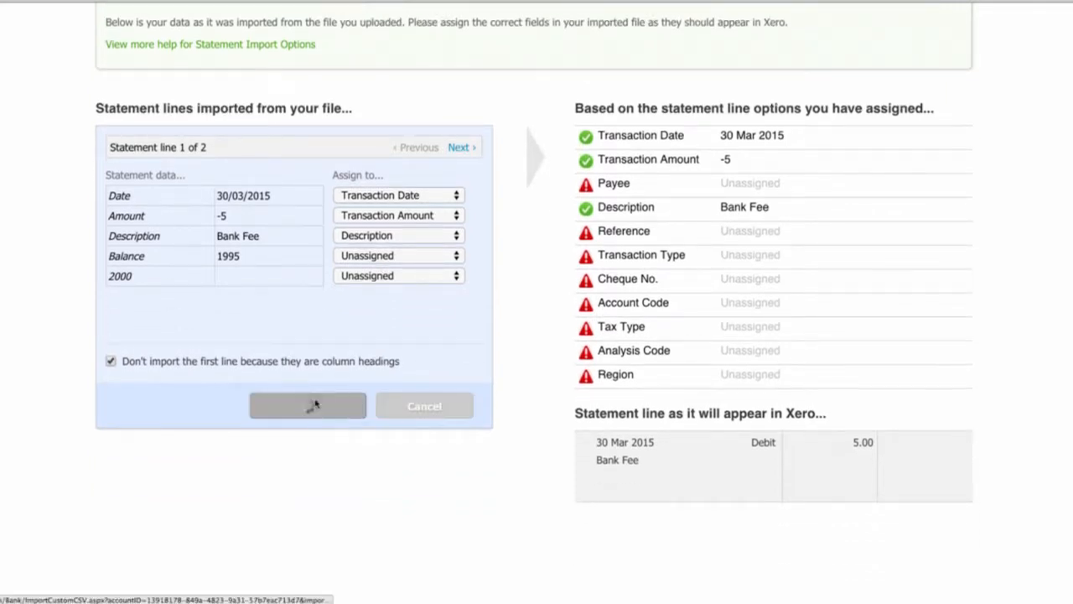
left_click(642, 340)
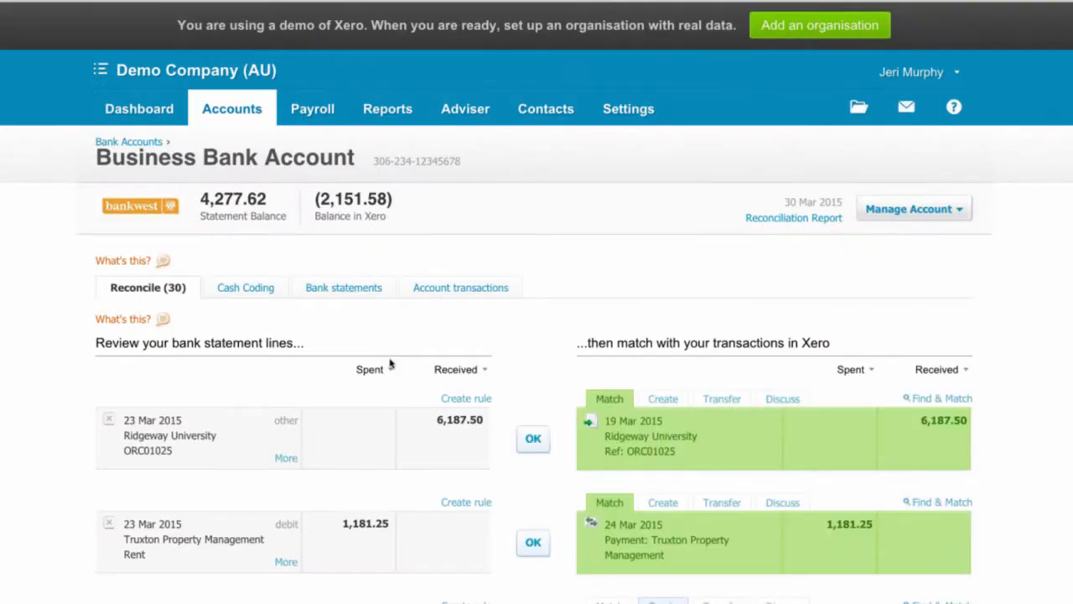
scroll(390, 363, "down", 1)
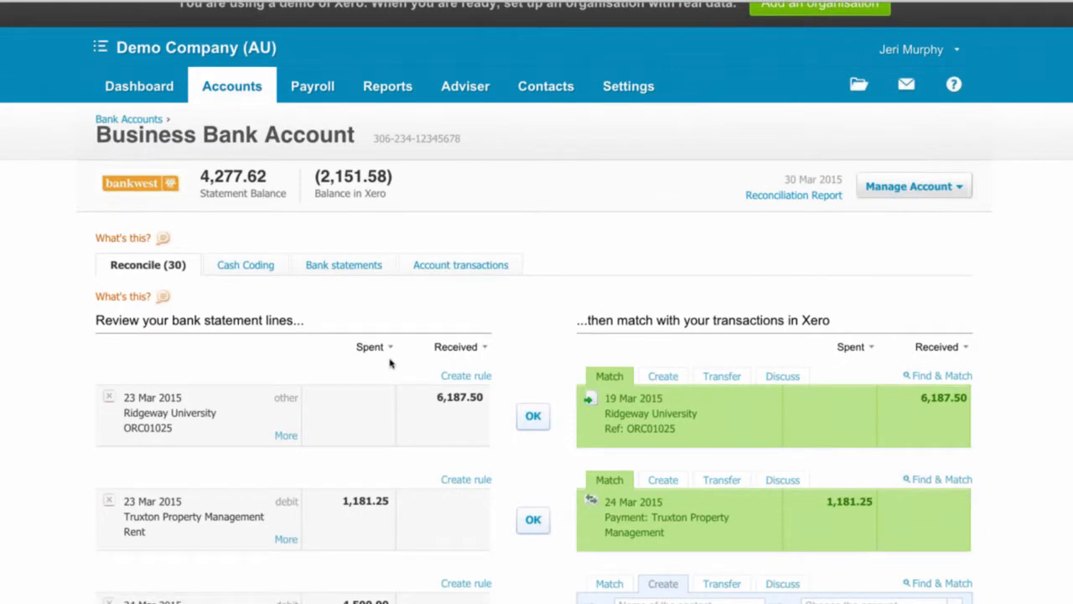
scroll(390, 363, "down", 1)
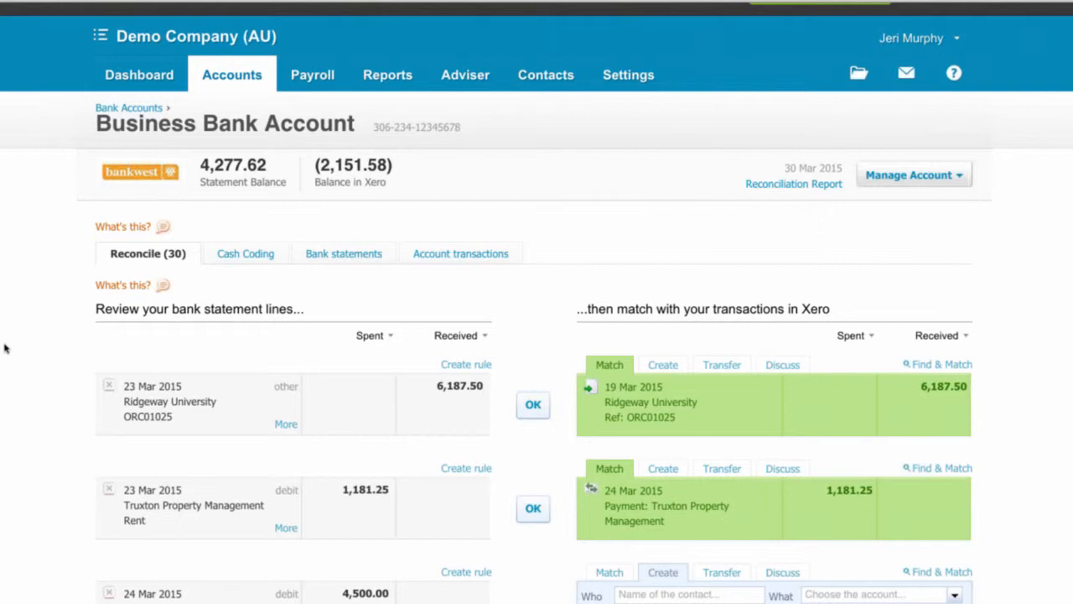
Open the Import Bank Transactions page for the Business Bank Account.
scroll(5, 347, "down", 1)
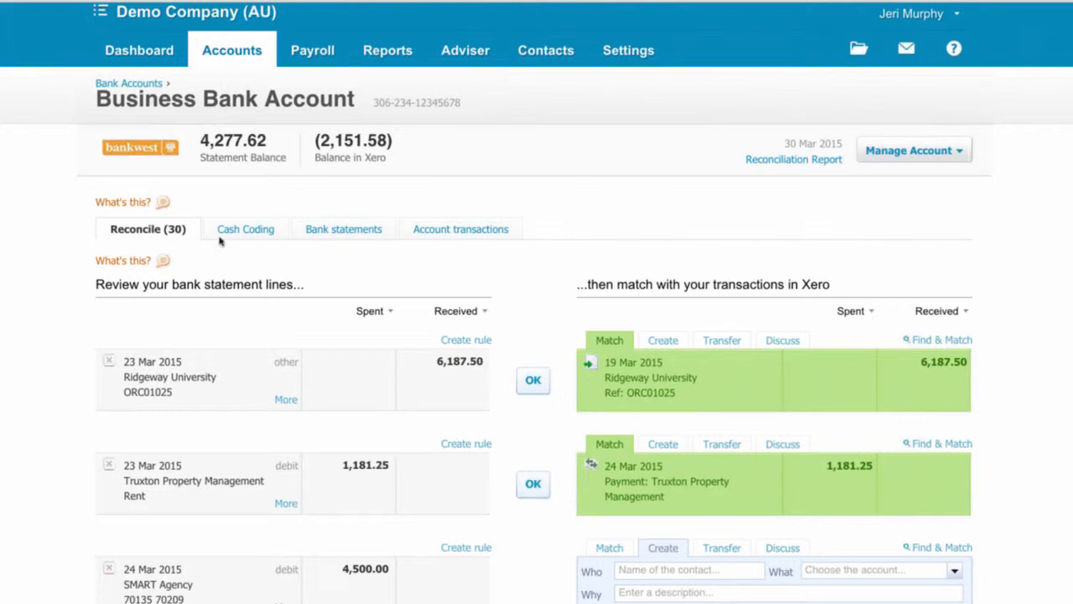
scroll(220, 242, "down", 1)
scroll(220, 241, "up", 1)
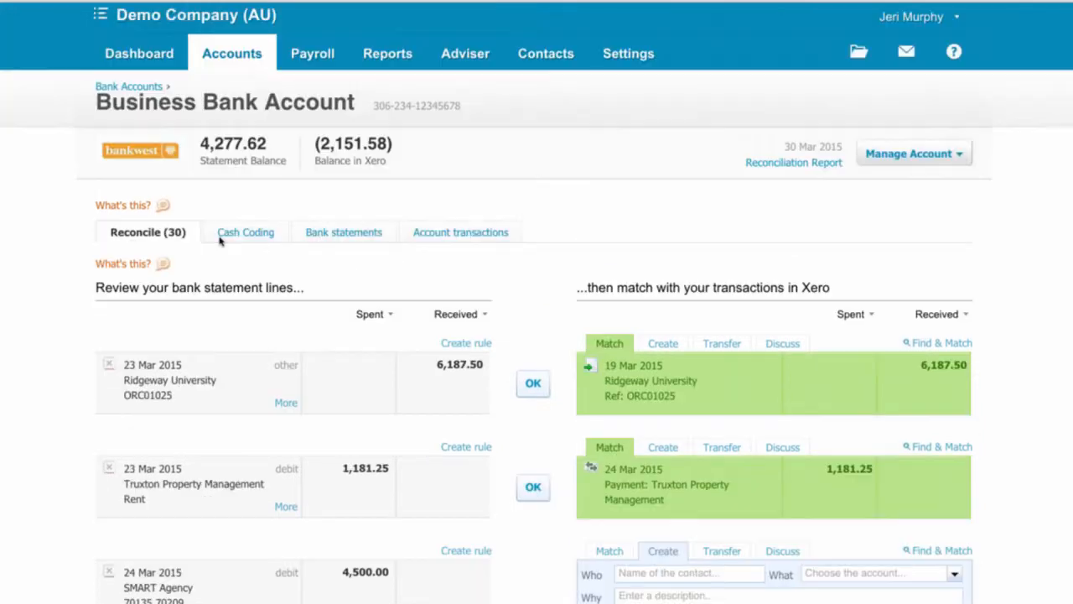
scroll(221, 241, "down", 1)
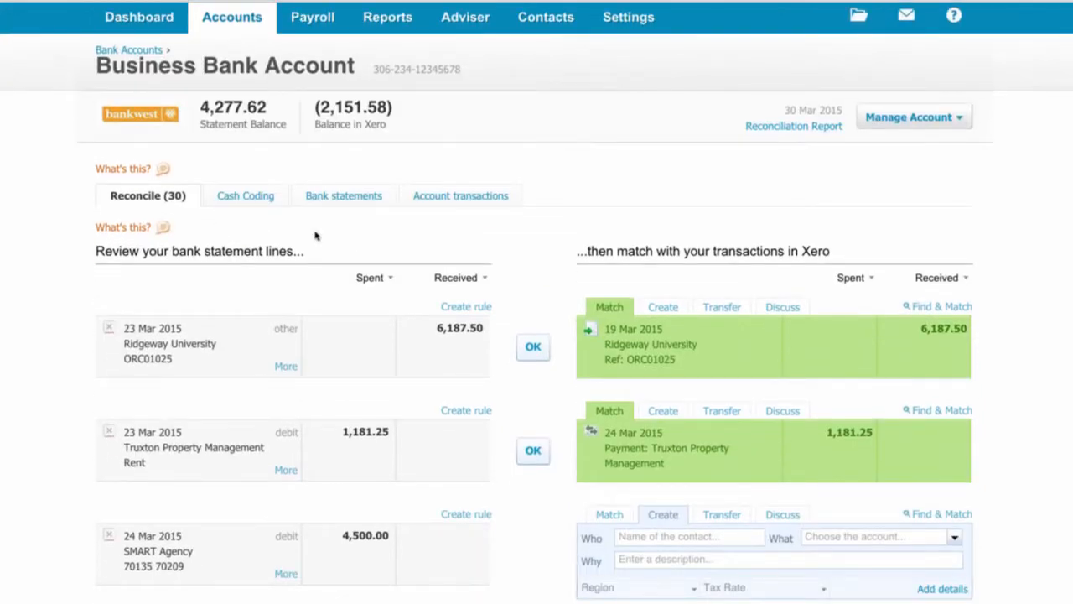
left_click(910, 117)
left_click(917, 227)
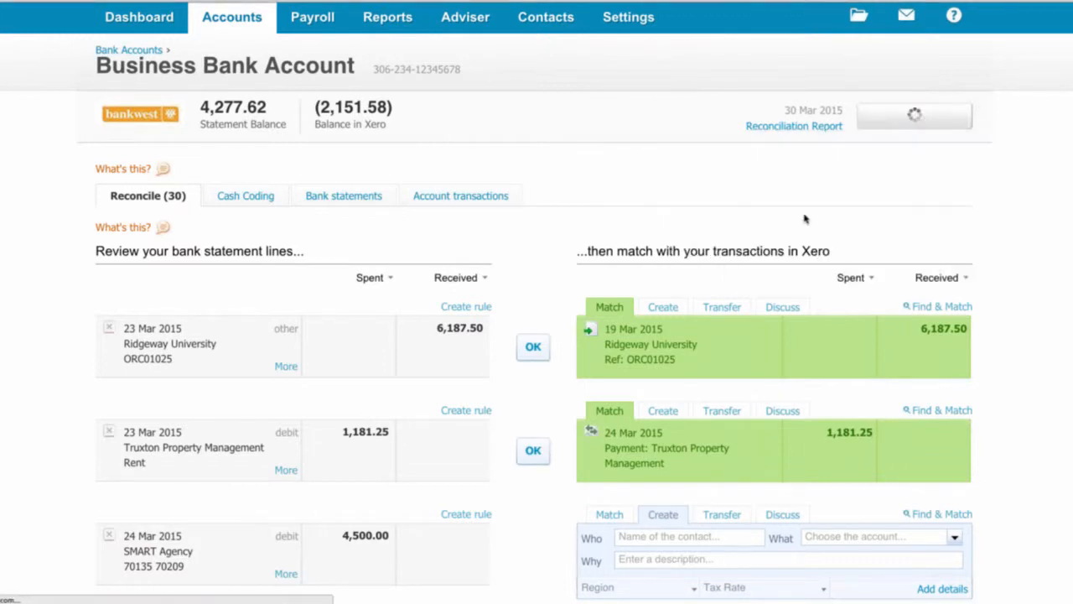
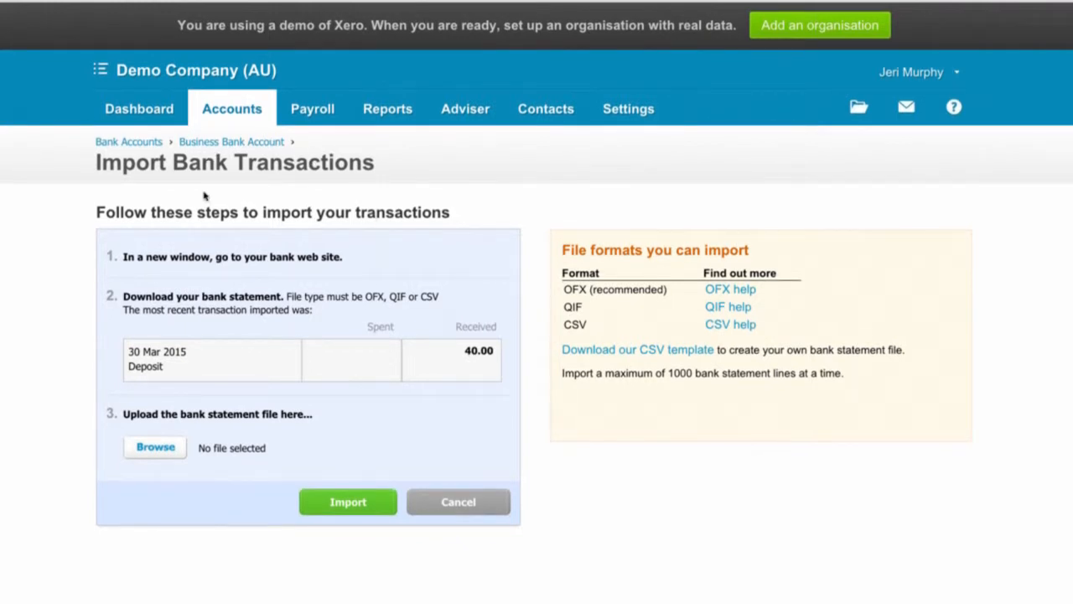
Return to the bank accounts list and open the Business Bank Account's reconciliation report in its Bank Statement view.
left_click(223, 110)
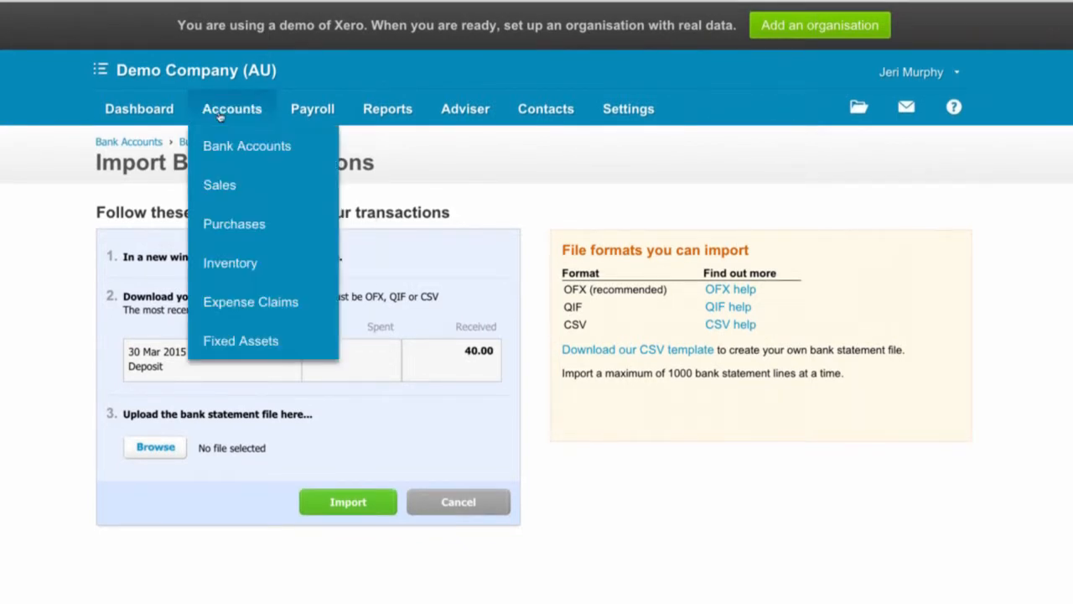
left_click(130, 143)
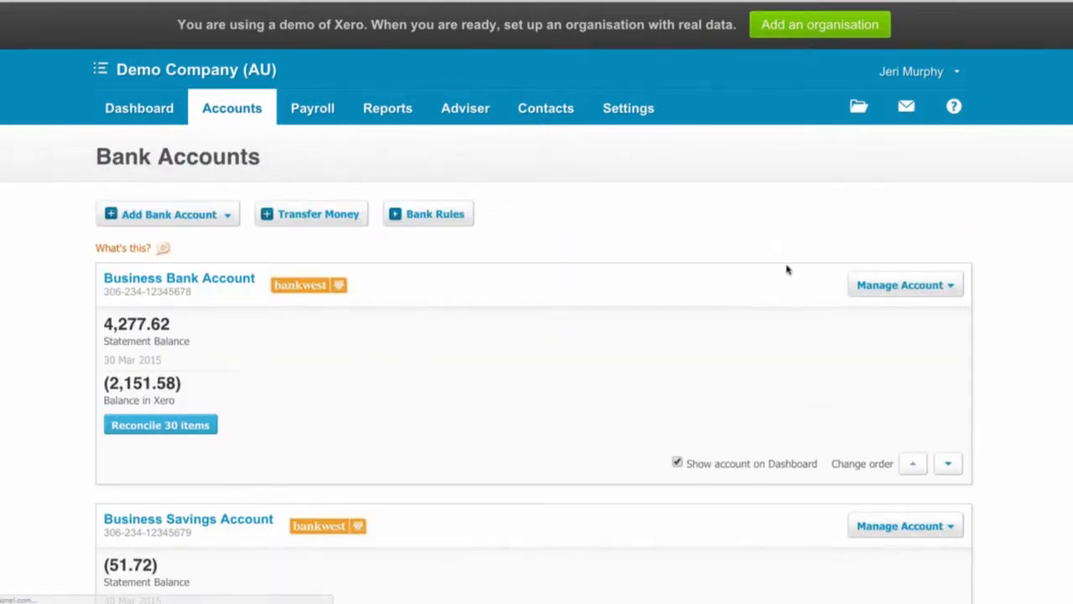
left_click(889, 236)
left_click(910, 326)
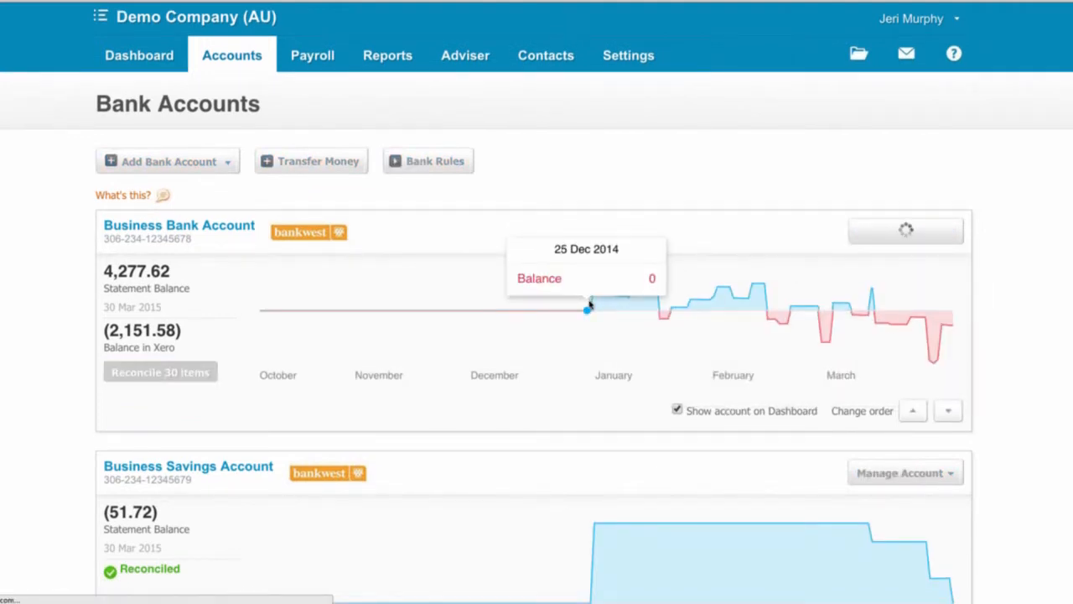
scroll(537, 285, "down", 3)
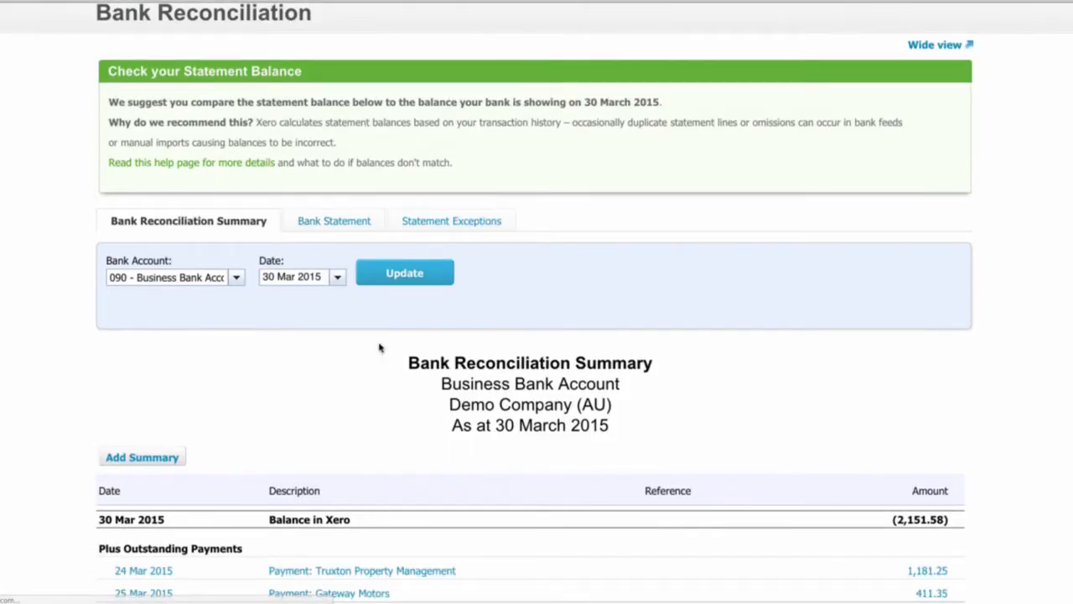
scroll(379, 347, "down", 5)
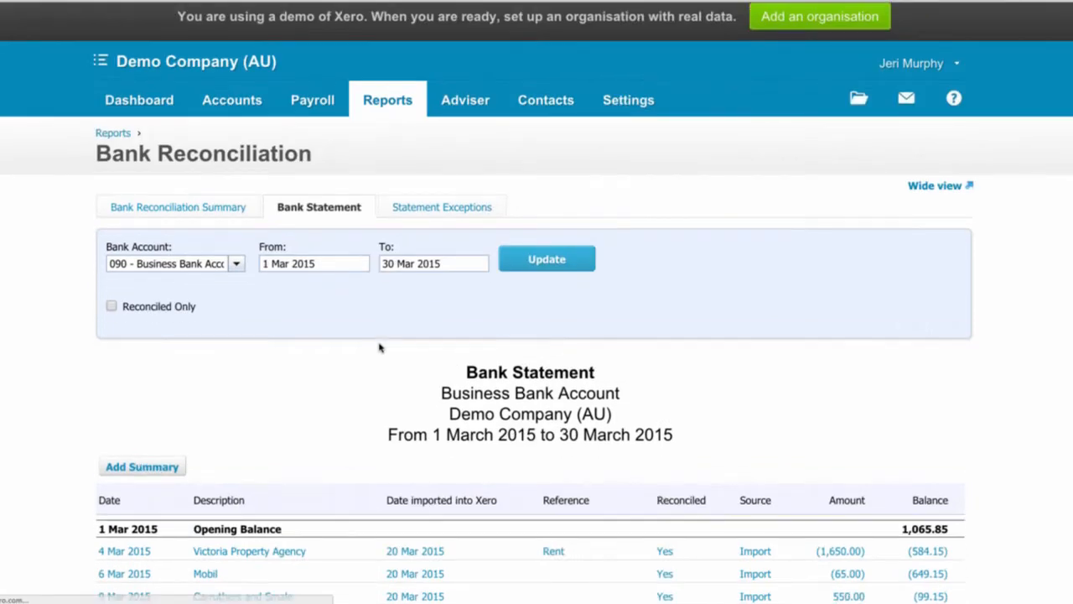
Examine the March 2015 bank statement lines, comparing their import dates, reconciled status, amounts and running balances.
scroll(379, 347, "down", 1)
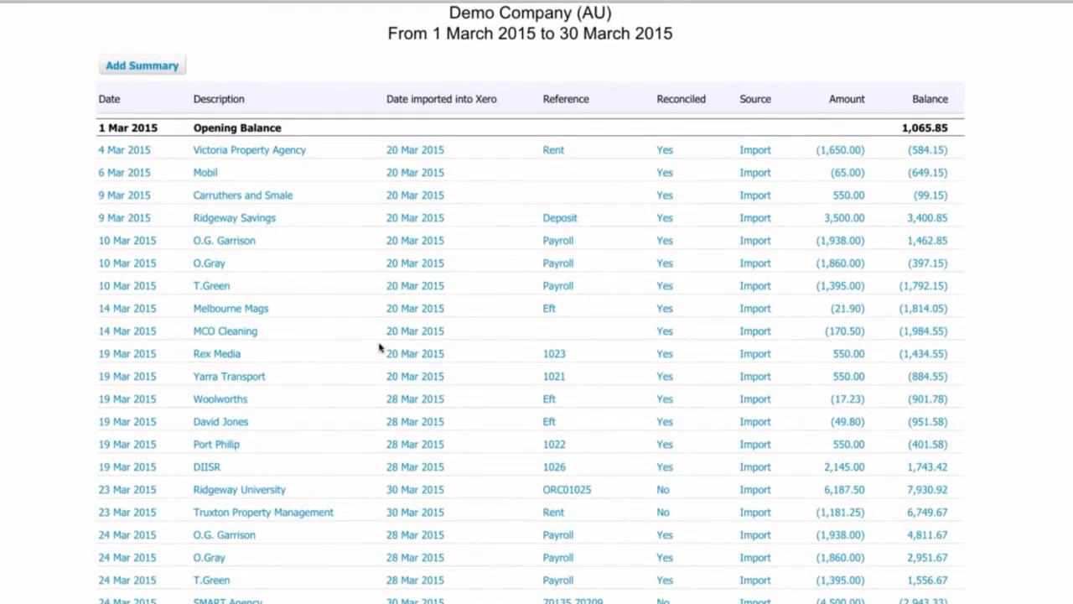
scroll(491, 323, "up", 1)
scroll(490, 323, "down", 2)
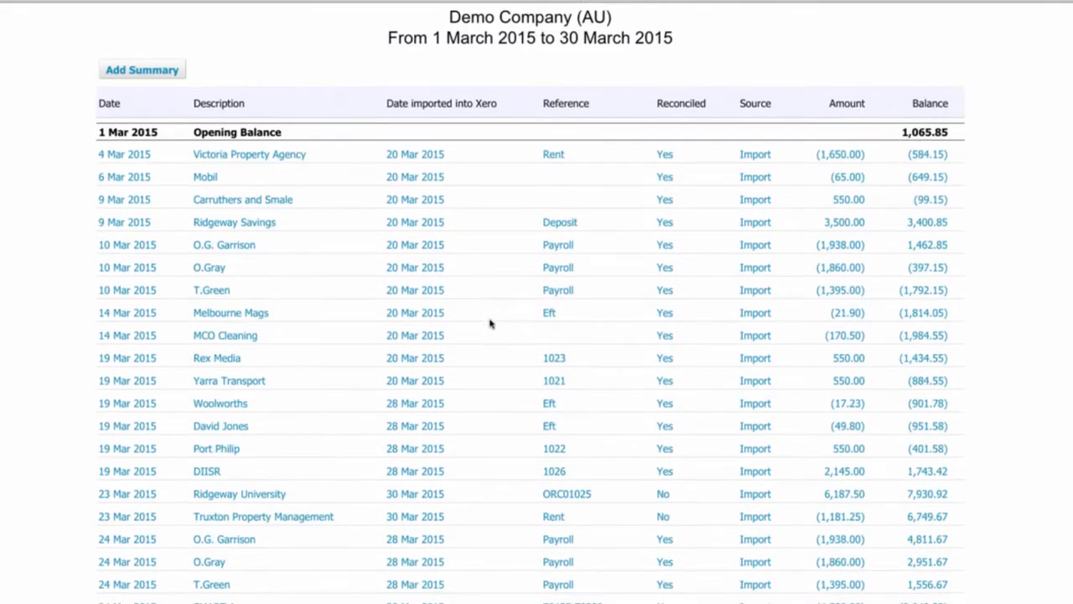
scroll(490, 324, "up", 1)
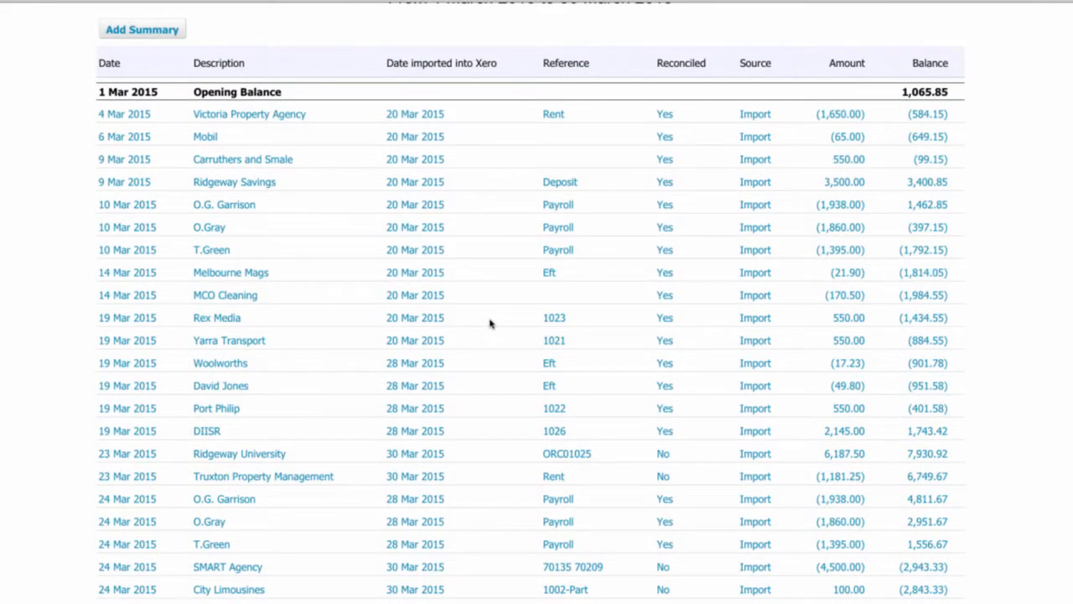
scroll(490, 324, "down", 1)
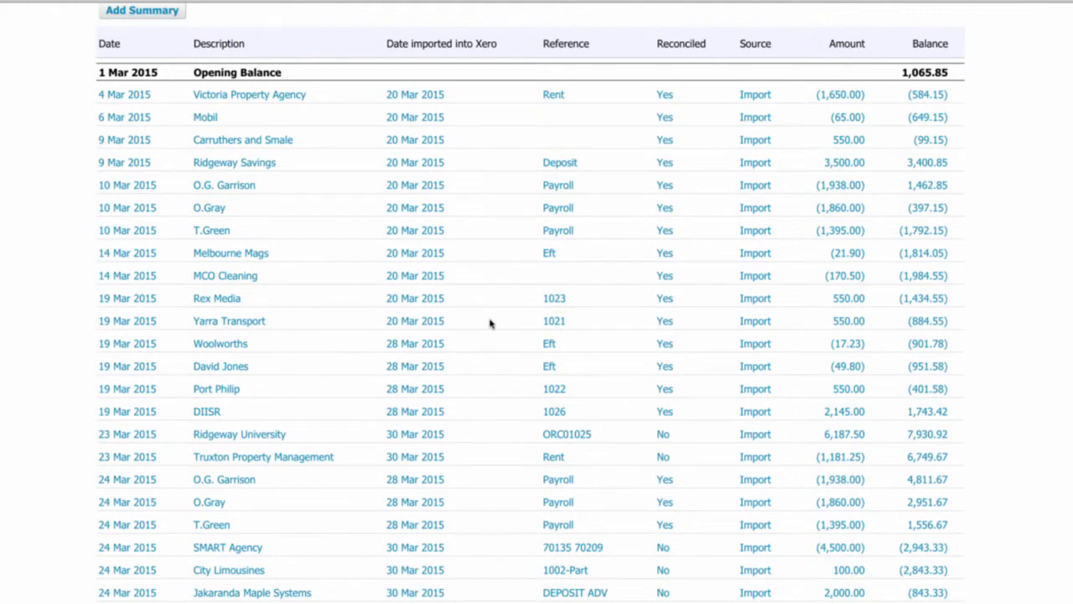
scroll(490, 324, "up", 1)
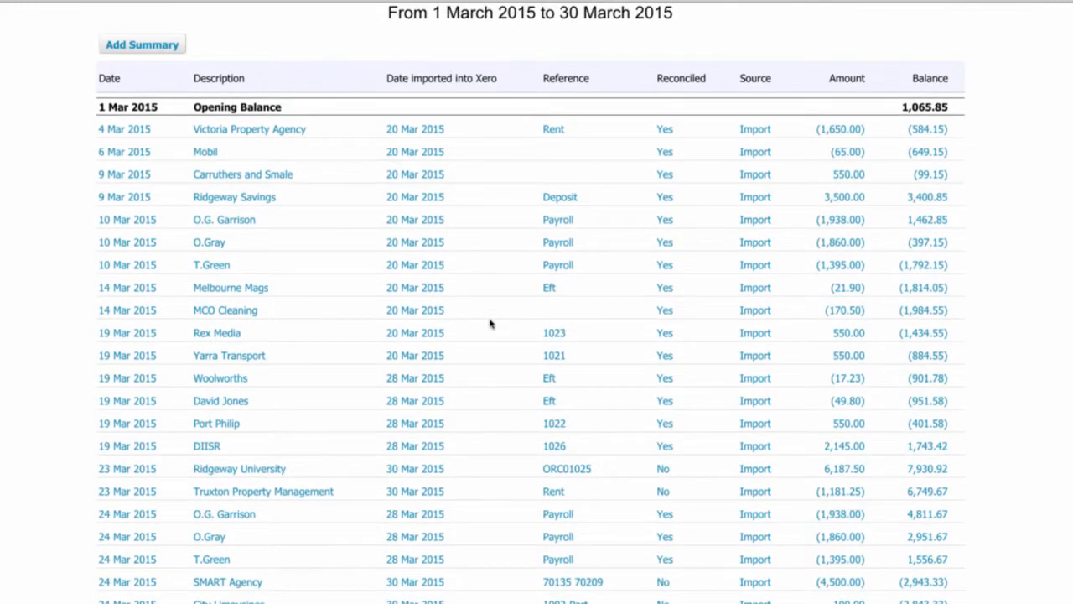
scroll(490, 324, "up", 1)
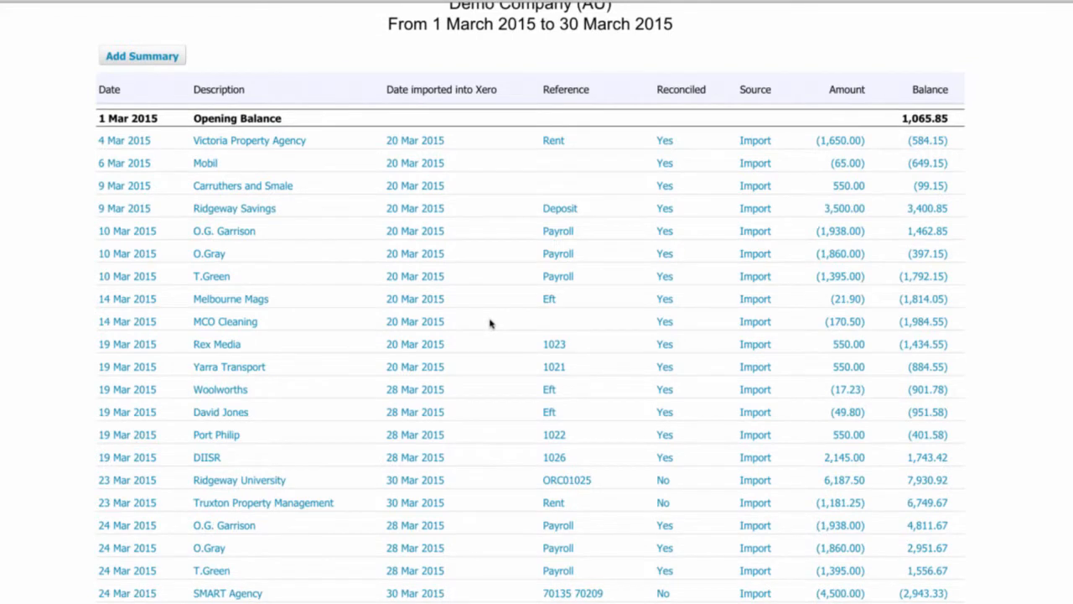
scroll(491, 323, "down", 1)
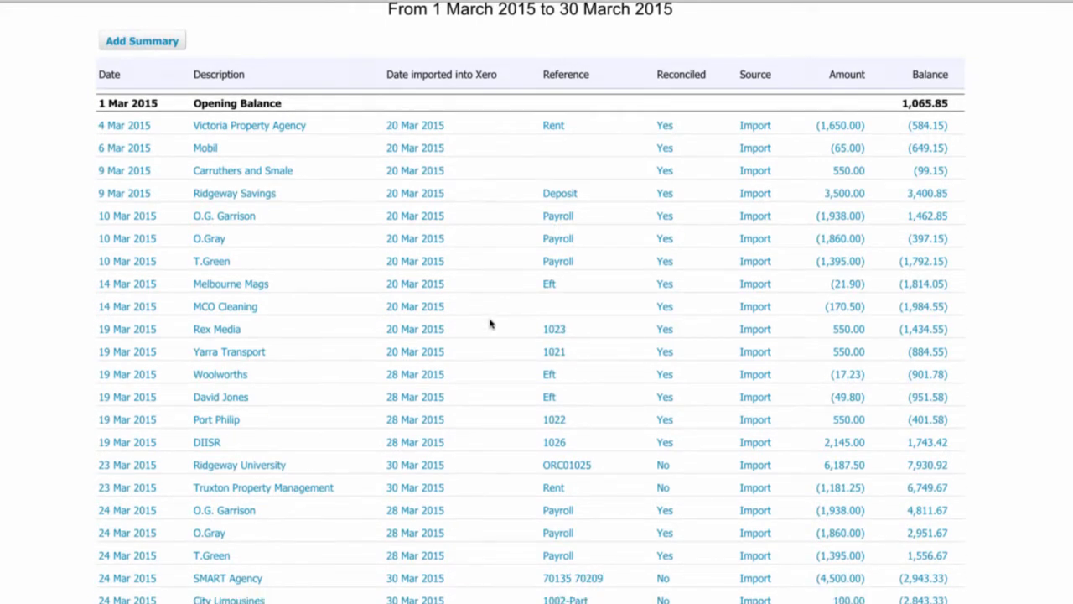
scroll(490, 324, "down", 1)
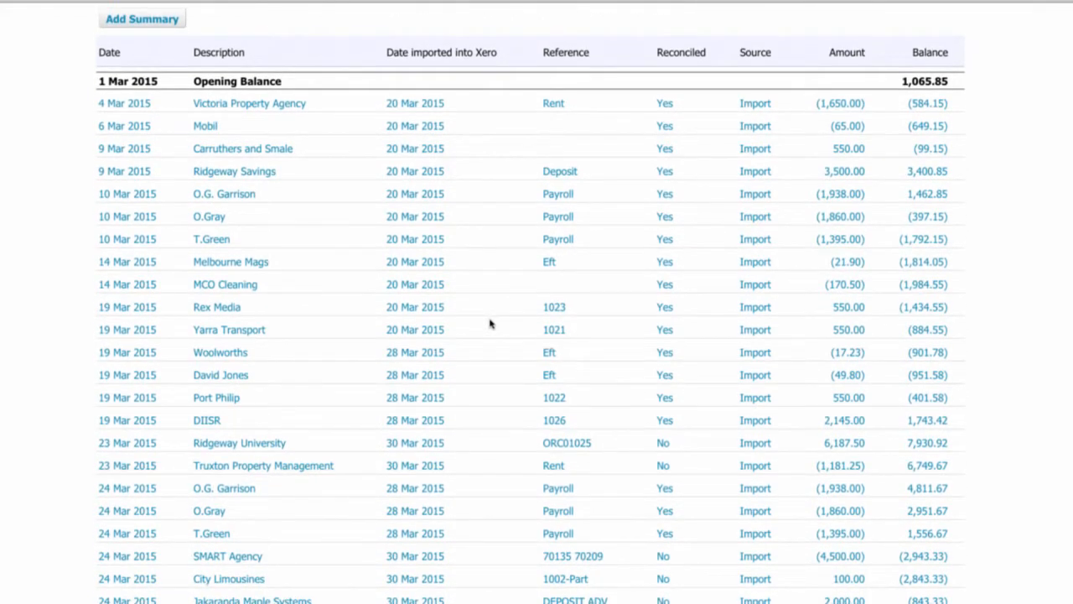
scroll(491, 324, "down", 5)
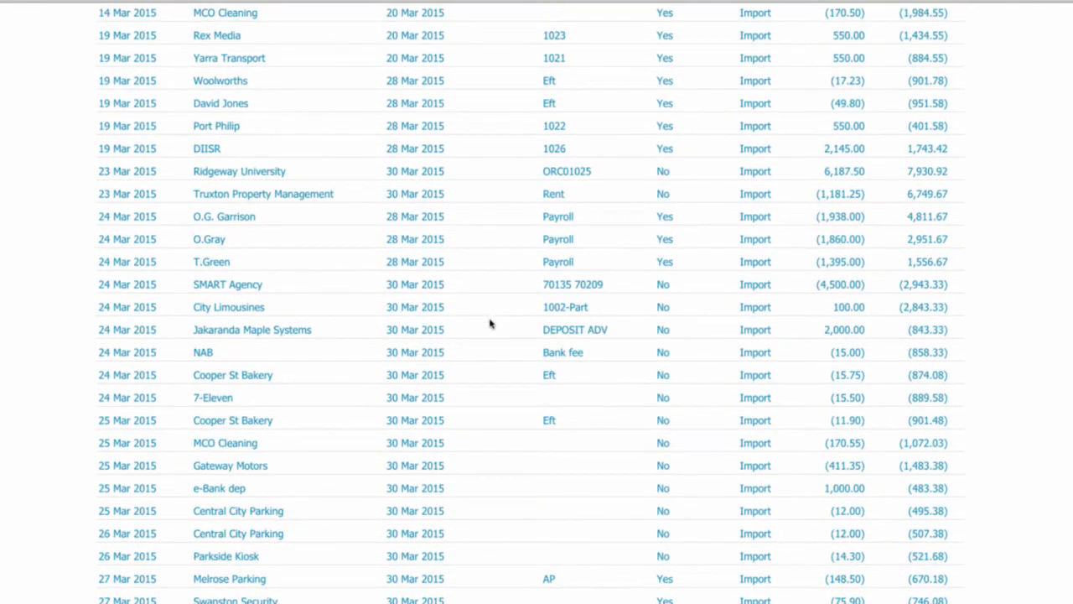
scroll(491, 323, "down", 4)
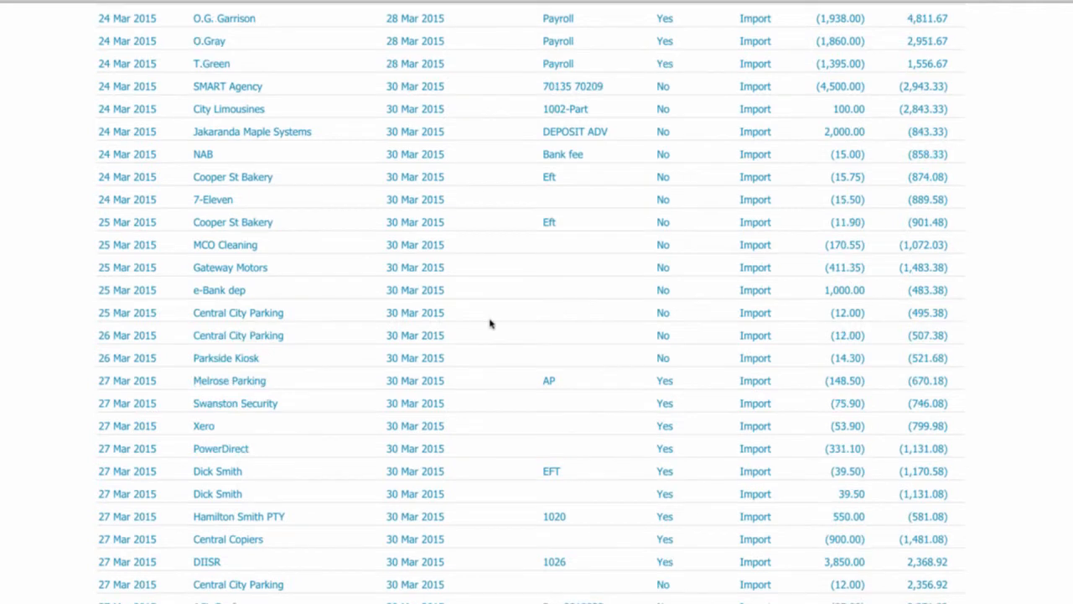
Search the bank statement report for 500 and review the matching amounts throughout the list.
key("ctrl+f")
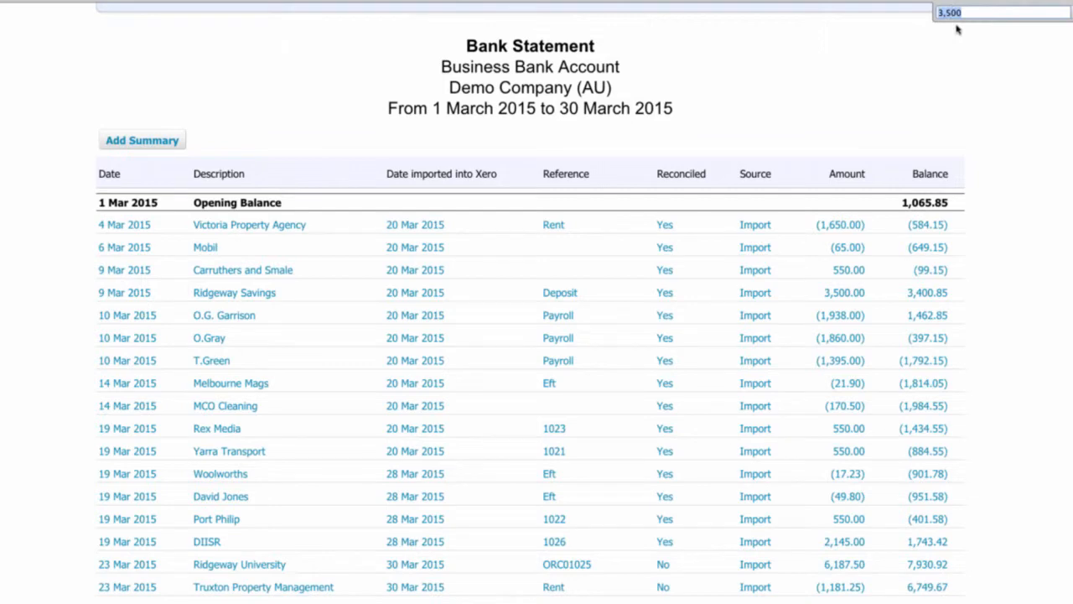
type("5")
type("0")
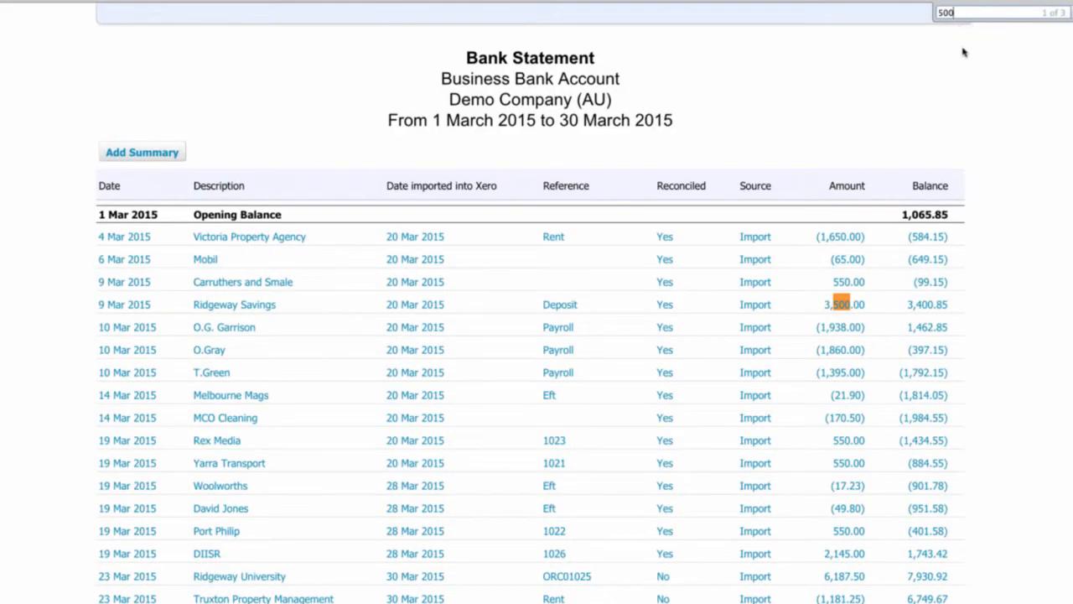
scroll(963, 50, "down", 1)
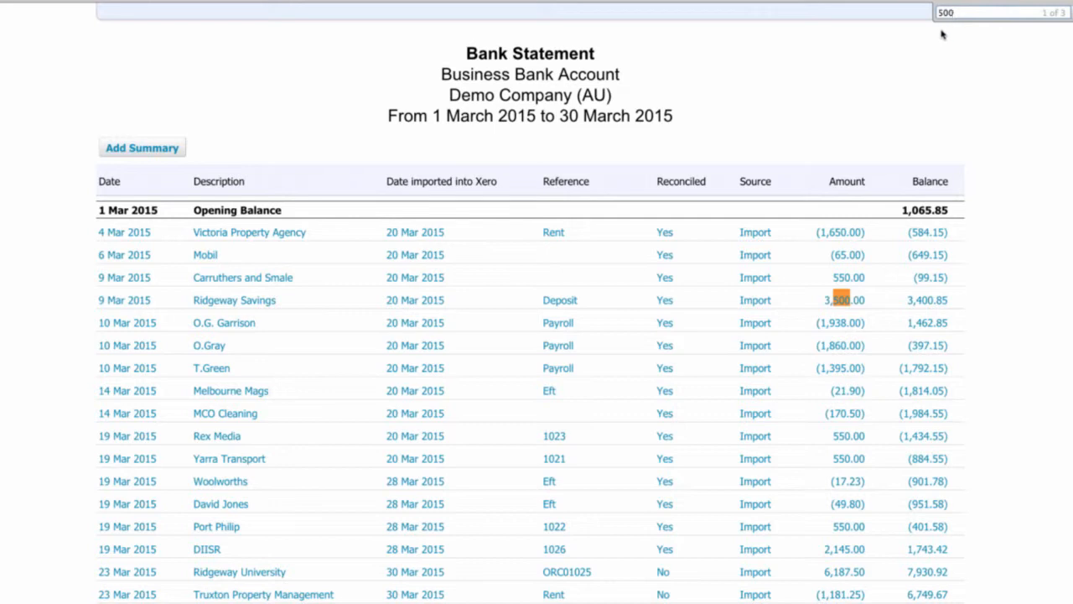
scroll(941, 40, "down", 1)
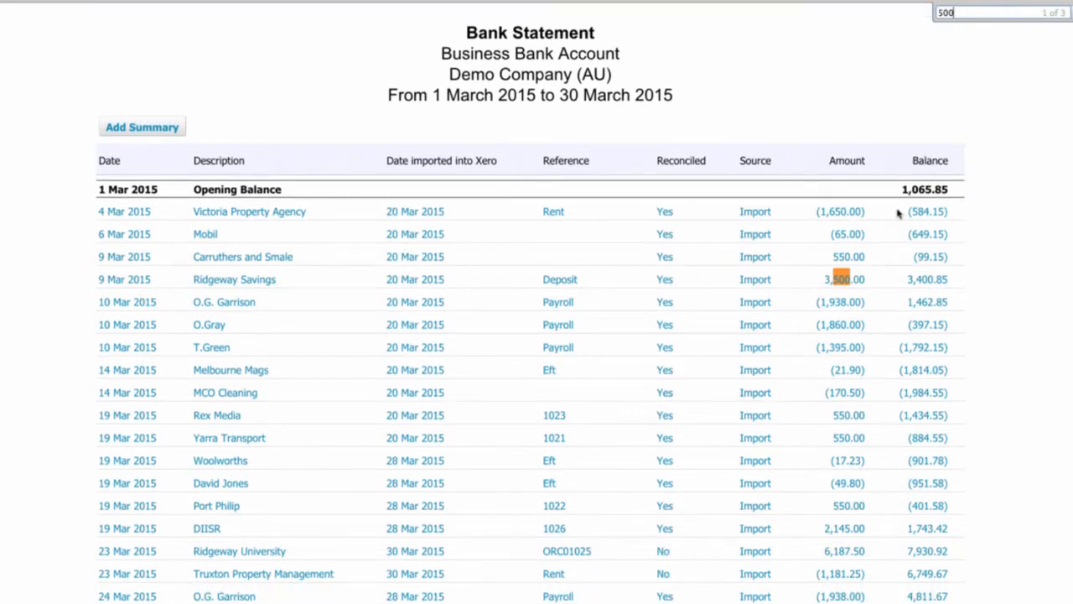
scroll(898, 213, "down", 2)
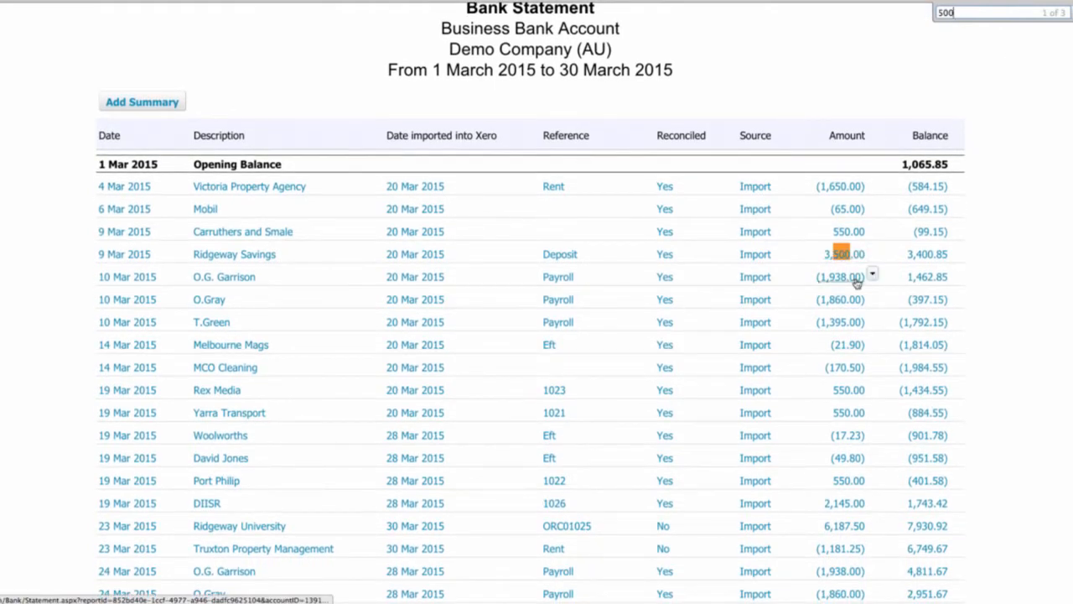
scroll(855, 281, "down", 2)
scroll(856, 285, "down", 10)
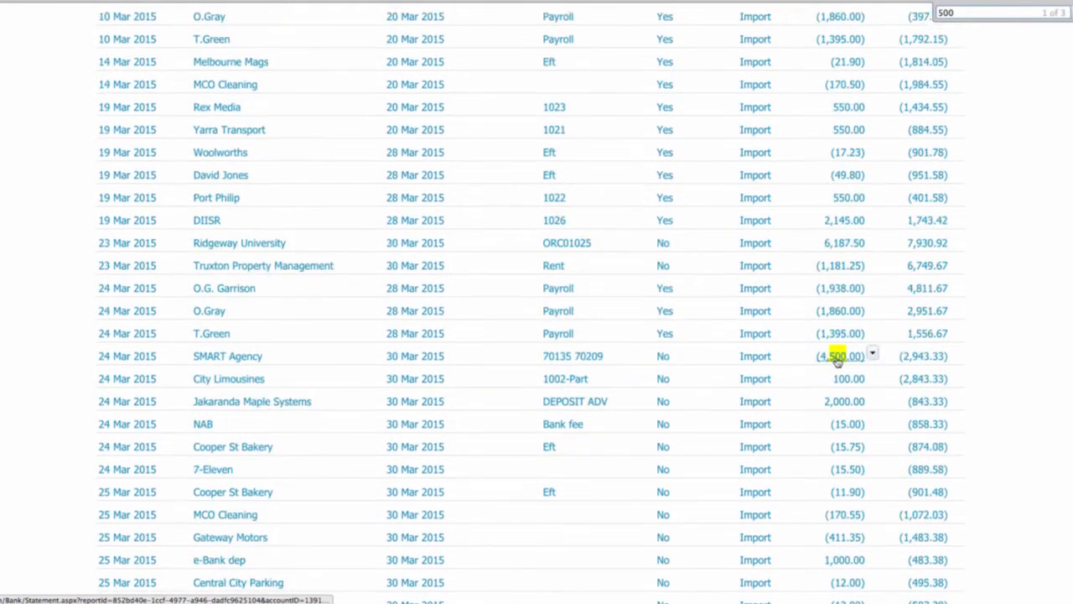
scroll(838, 365, "down", 10)
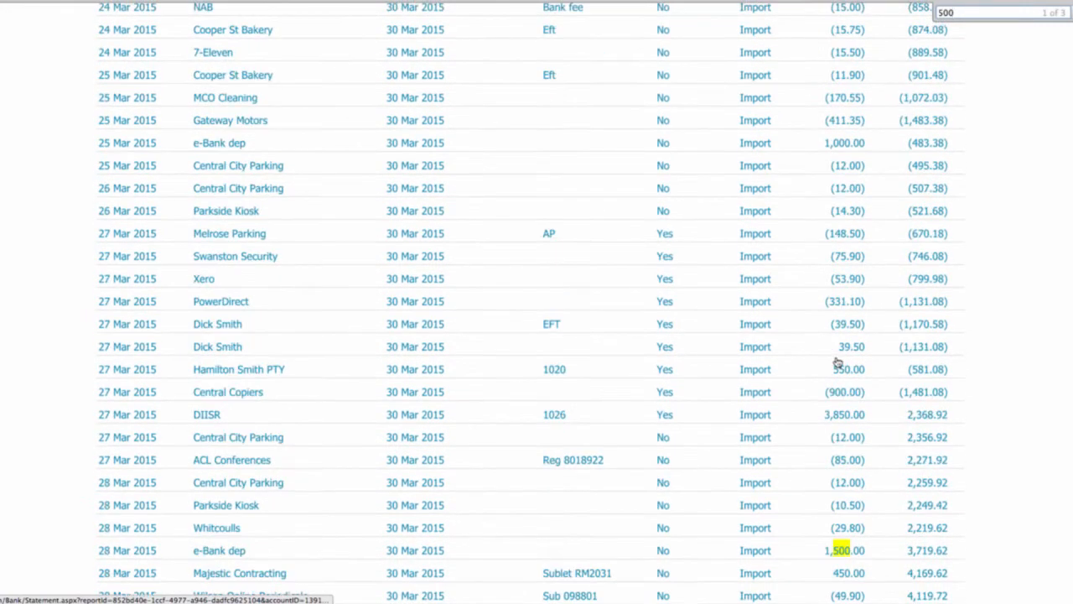
scroll(864, 203, "up", 9)
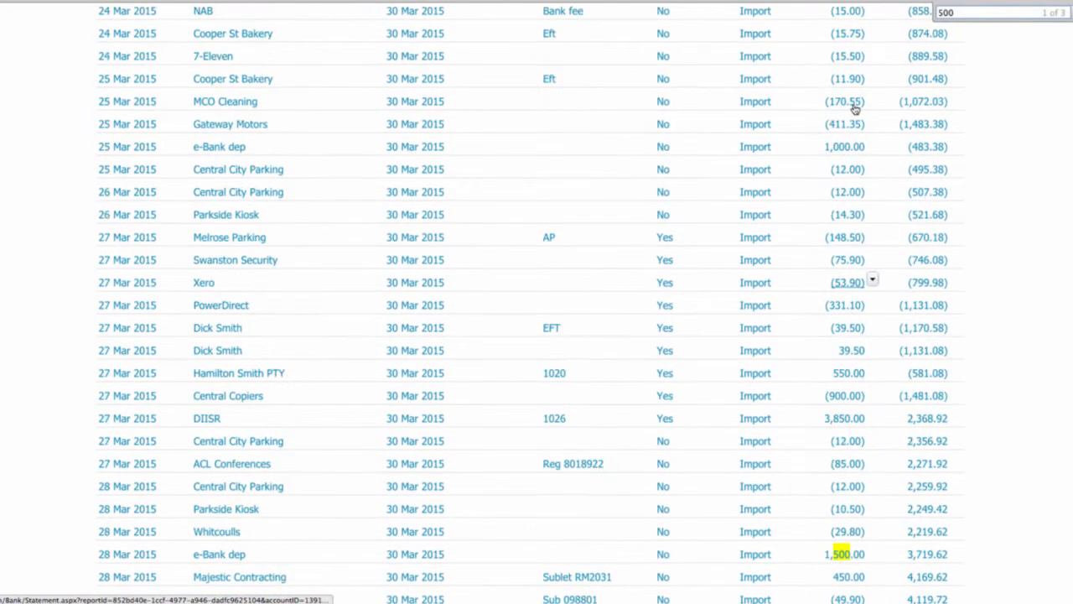
Change the page search to 550 and review the matching amounts in the statement lines.
key("BackSpace")
key("BackSpace")
type("550")
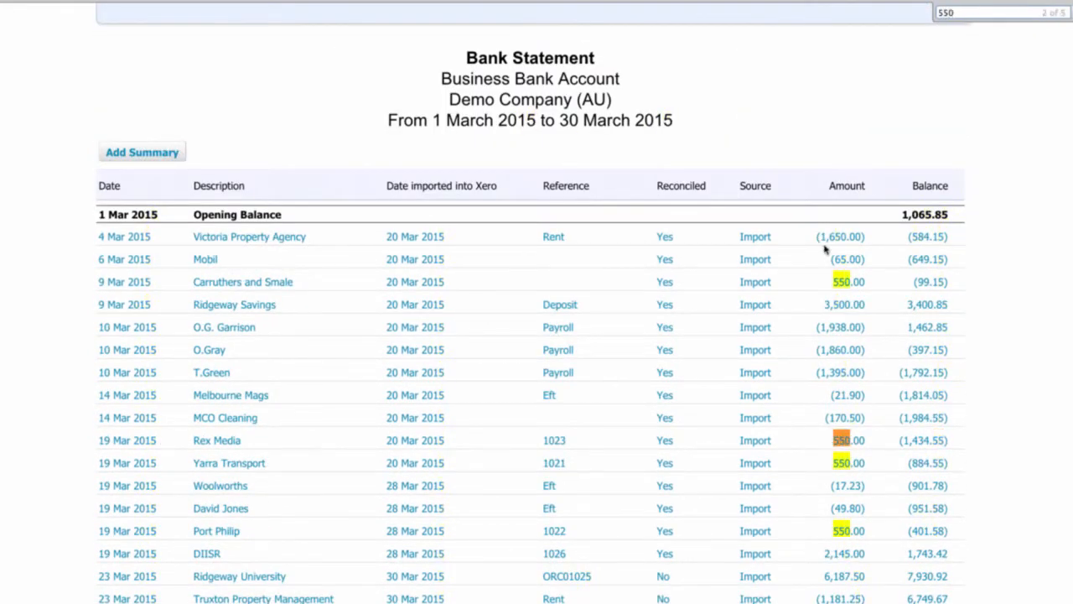
scroll(826, 249, "down", 3)
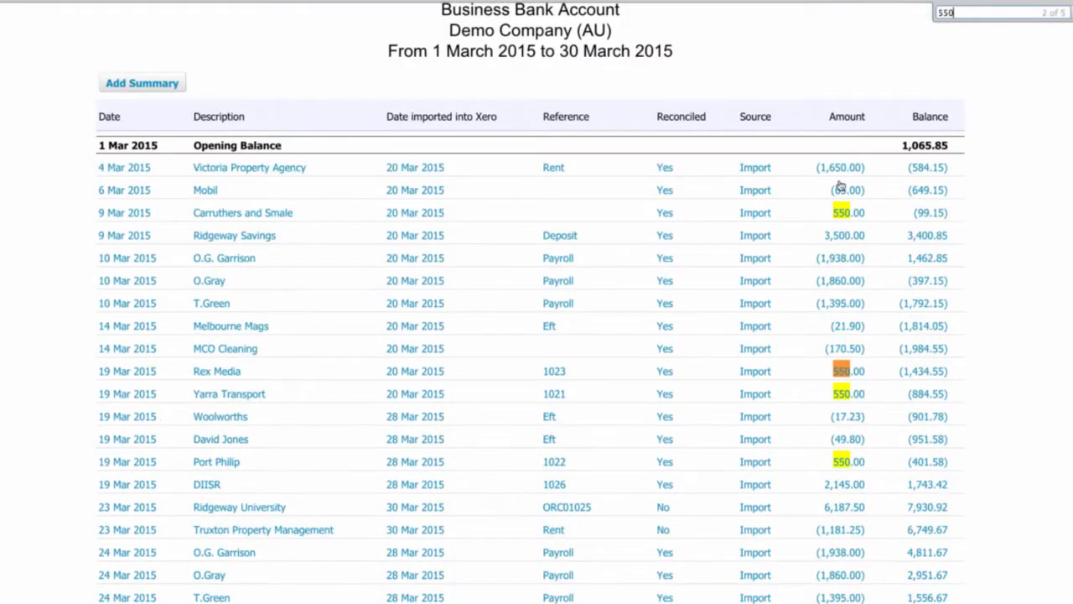
scroll(840, 370, "down", 3)
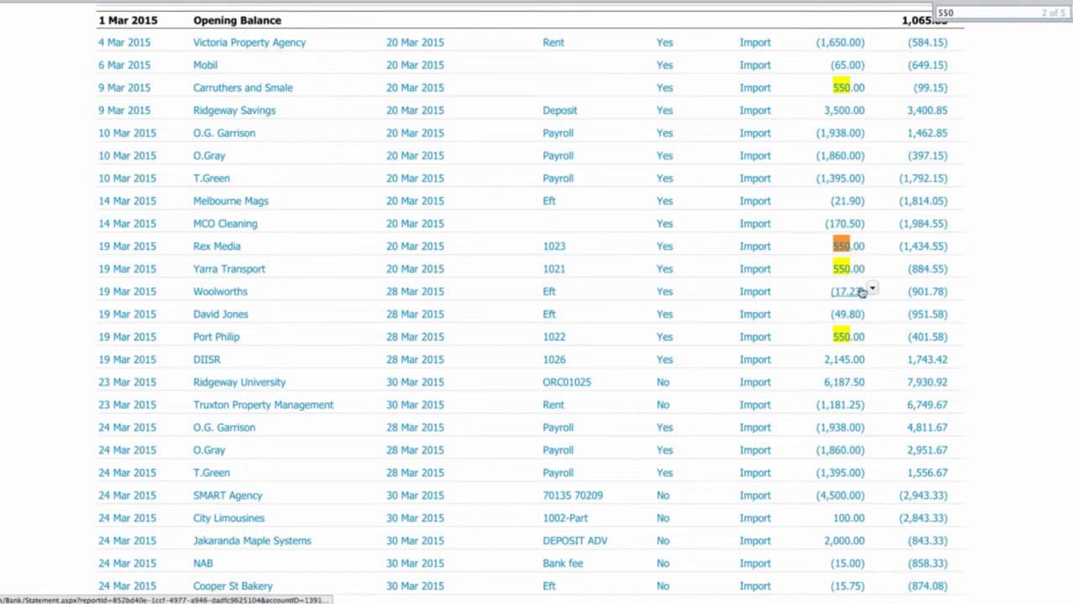
scroll(864, 291, "down", 1)
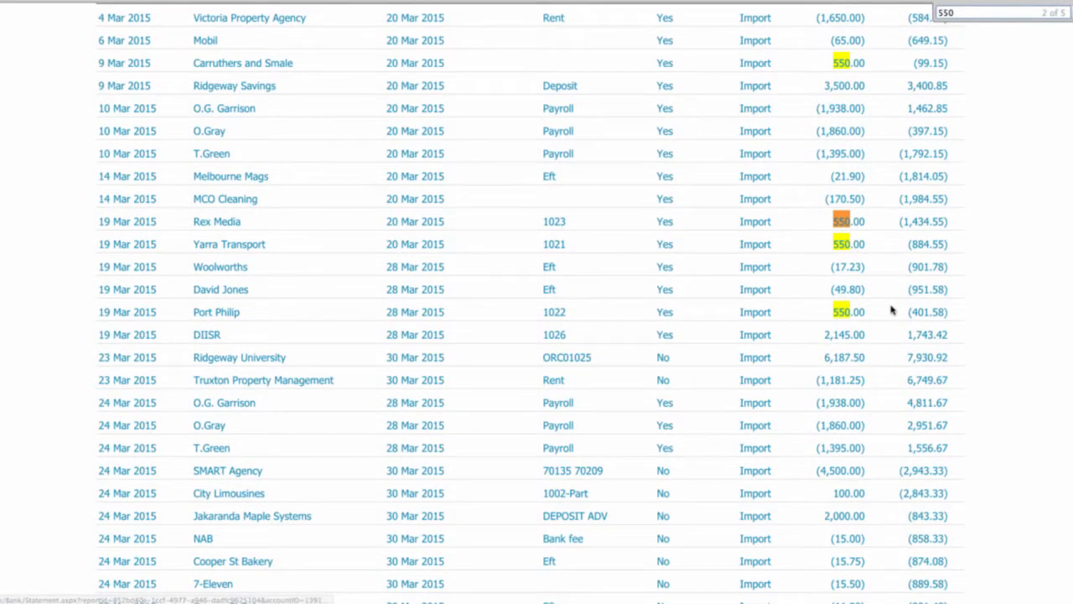
scroll(891, 310, "up", 2)
Replace the page search with 3,500 to locate that amount in the bank statement report.
key("BackSpace")
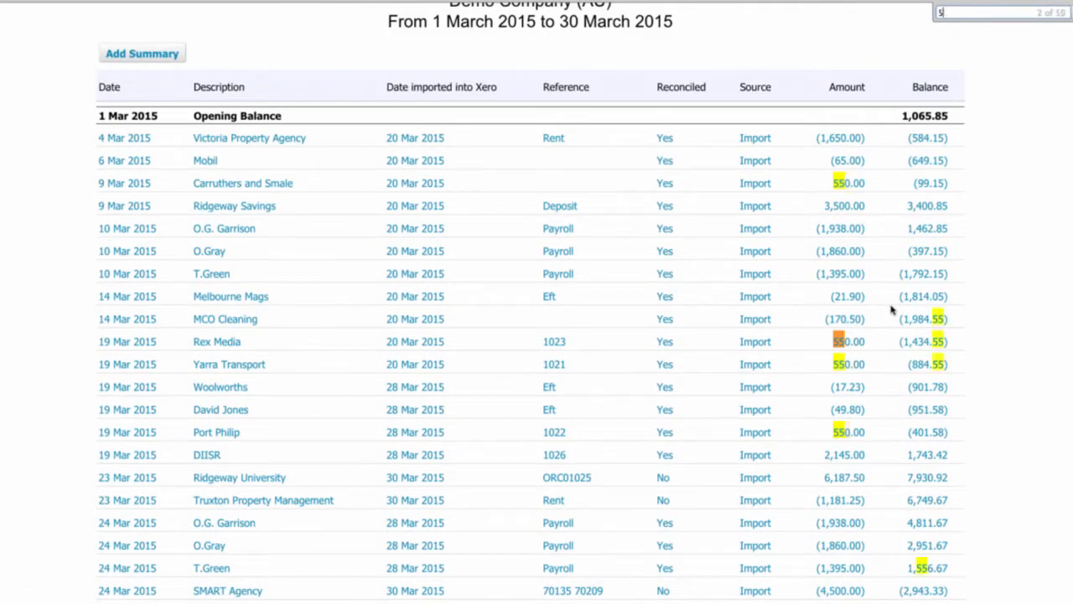
key("BackSpace")
key("BackSpace")
type("3")
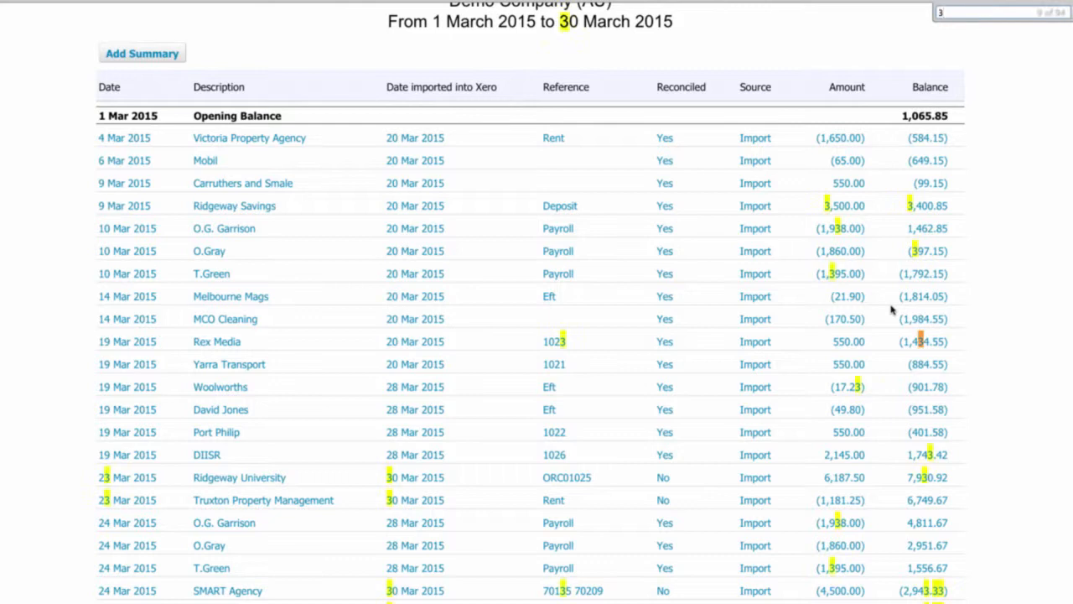
type(",500")
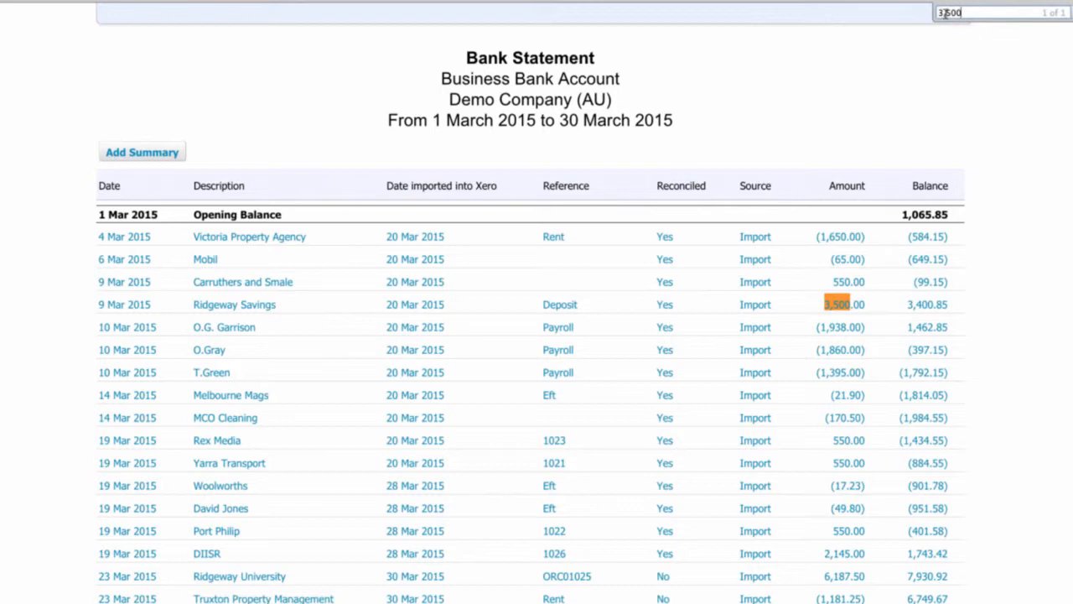
Change the page search to 3500 without the comma and check the statement lines for that amount.
scroll(839, 242, "down", 1)
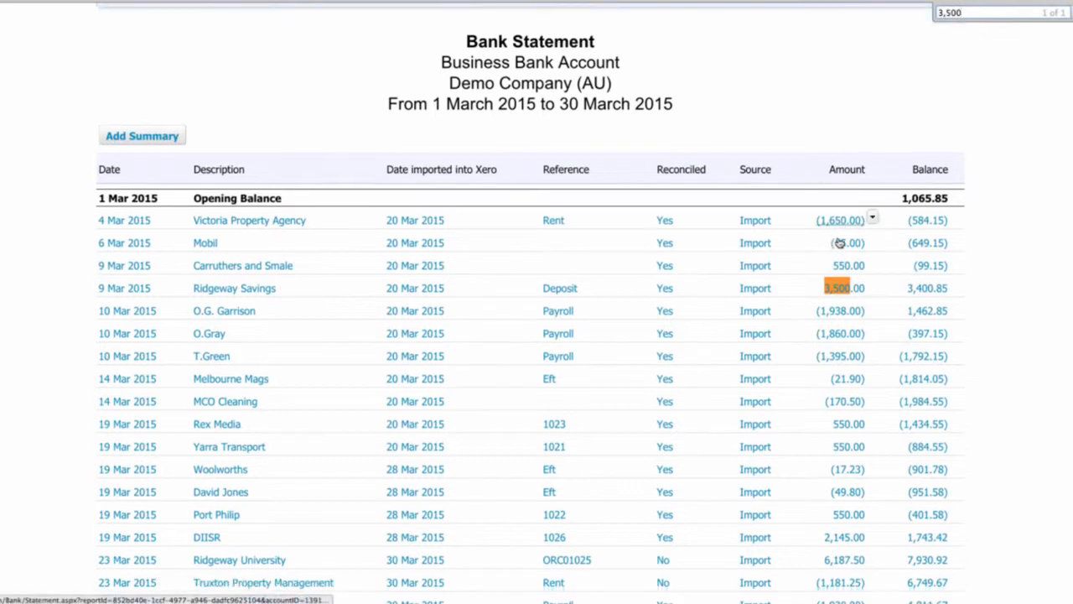
scroll(839, 243, "down", 2)
key("BackSpace")
key("BackSpace")
key("BackSpace")
key("BackSpace")
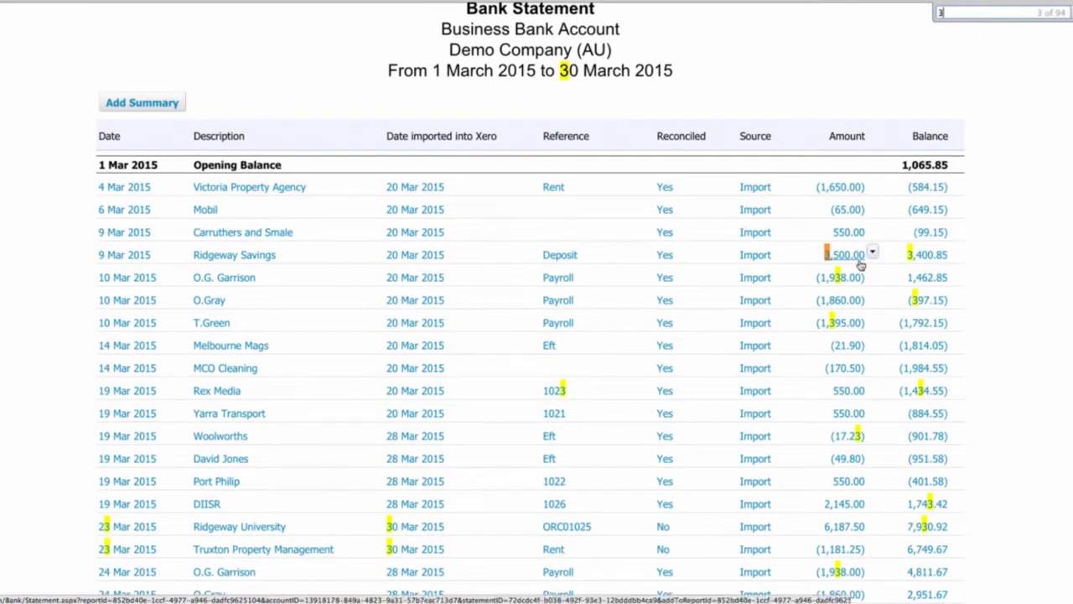
type("500")
scroll(865, 260, "down", 5)
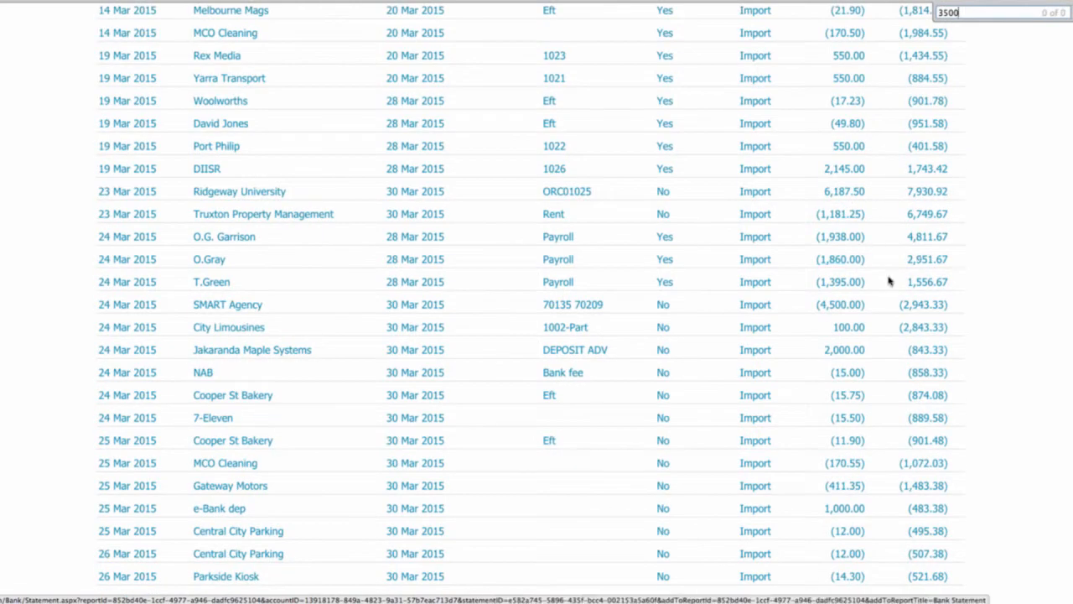
scroll(889, 281, "up", 3)
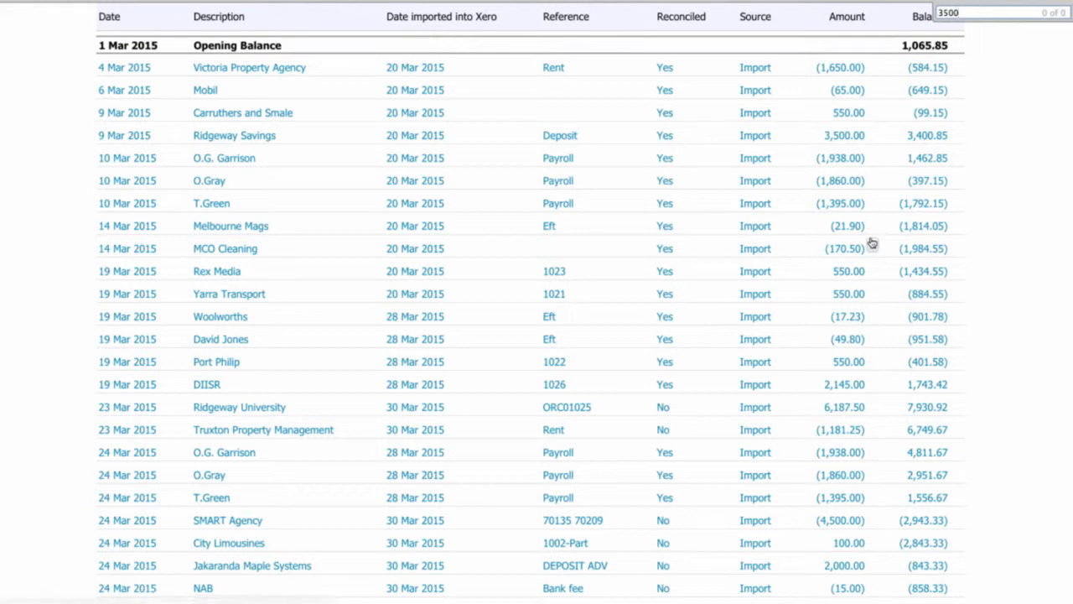
scroll(872, 243, "down", 1)
scroll(872, 243, "down", 1)
scroll(872, 243, "up", 3)
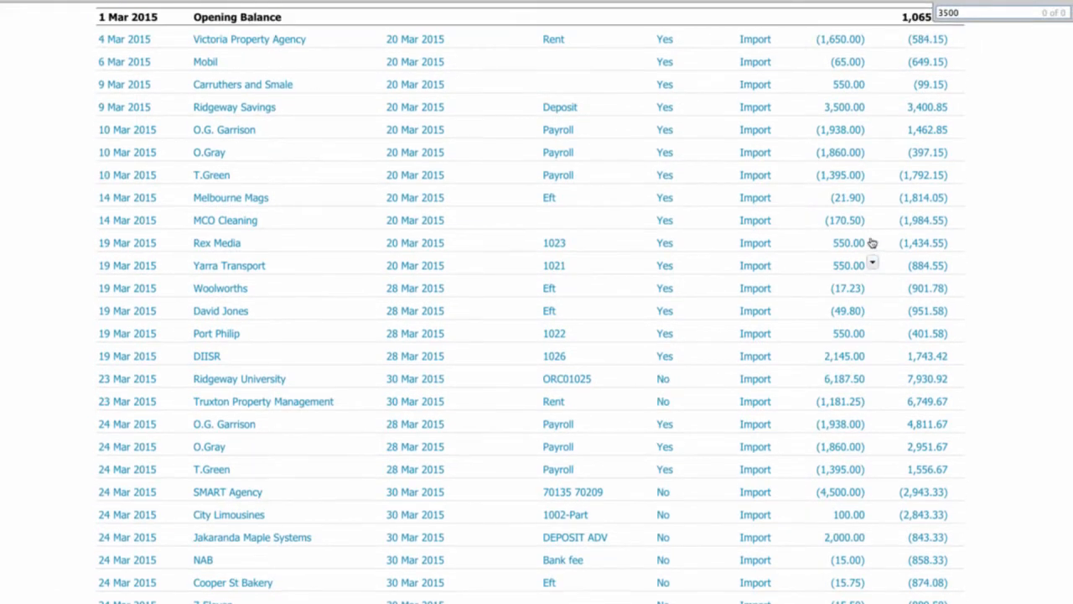
Clear the page search and return to the start of the bank statement lines.
key("BackSpace")
key("BackSpace")
key("BackSpace")
key("BackSpace")
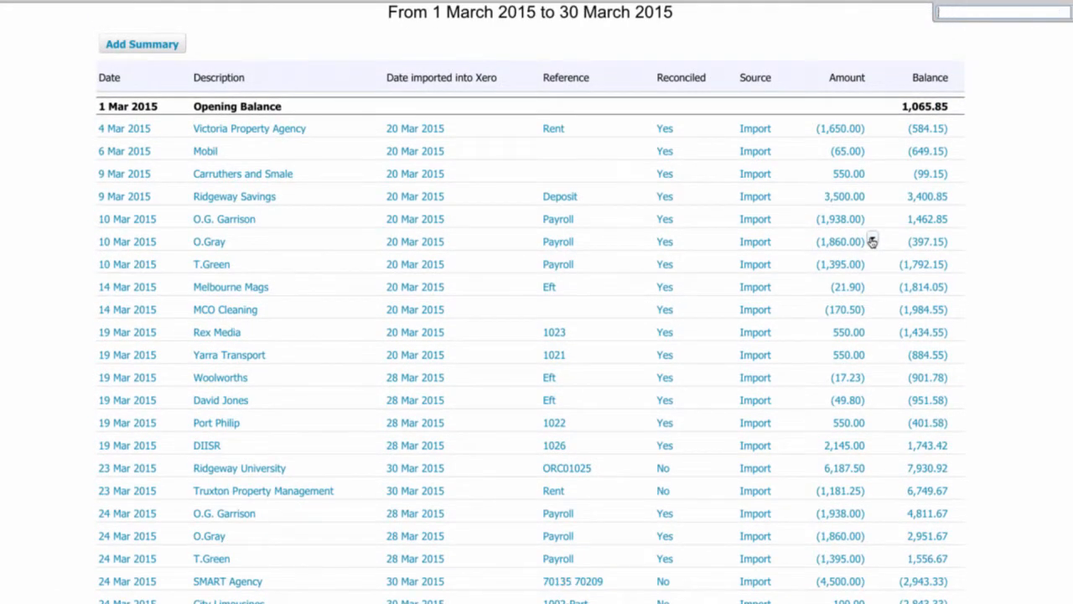
scroll(935, 385, "up", 2)
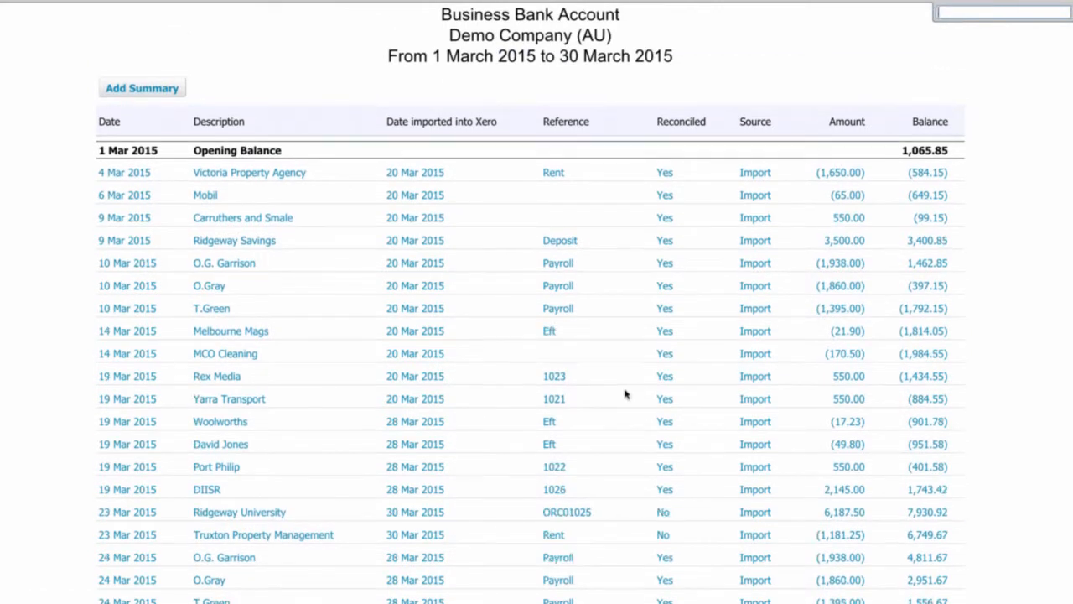
Examine the March 2015 statement lines down to 27 March, comparing dates, descriptions, reconciled status and amounts.
scroll(625, 394, "down", 2)
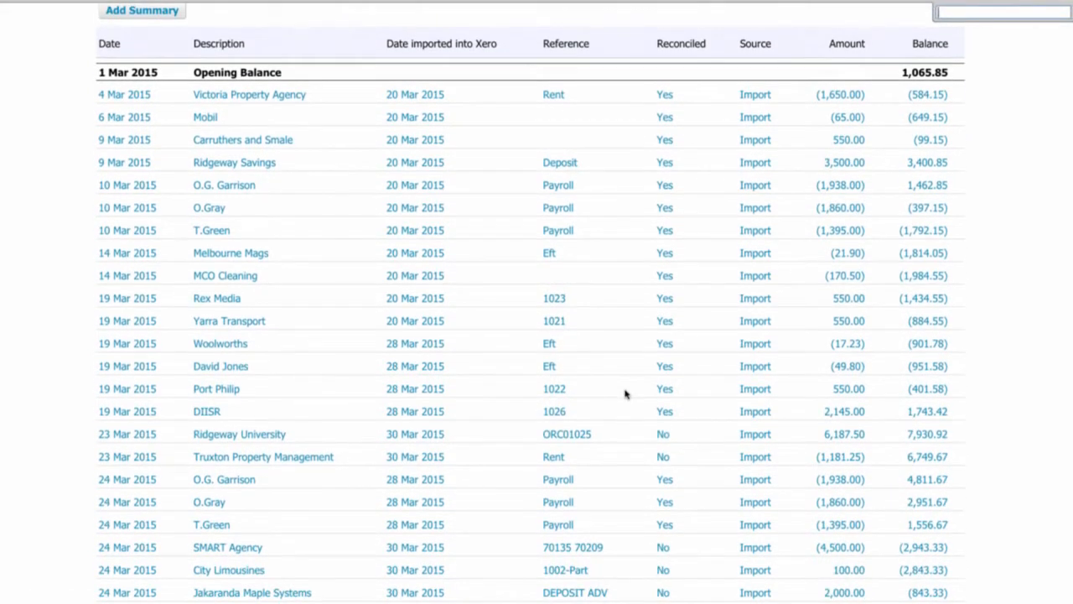
scroll(624, 394, "down", 1)
scroll(625, 394, "down", 7)
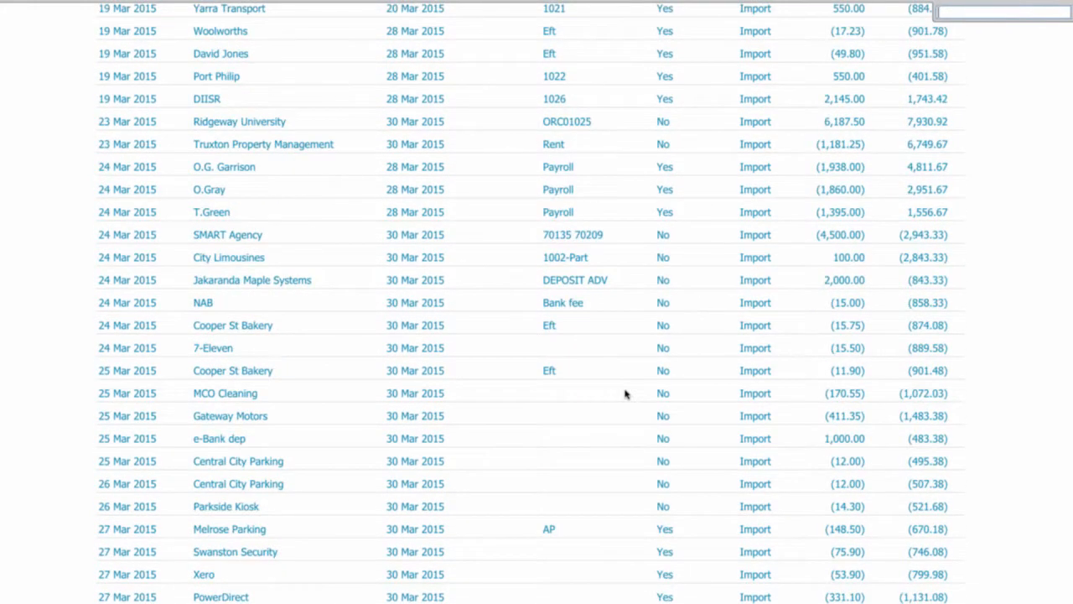
scroll(624, 394, "down", 2)
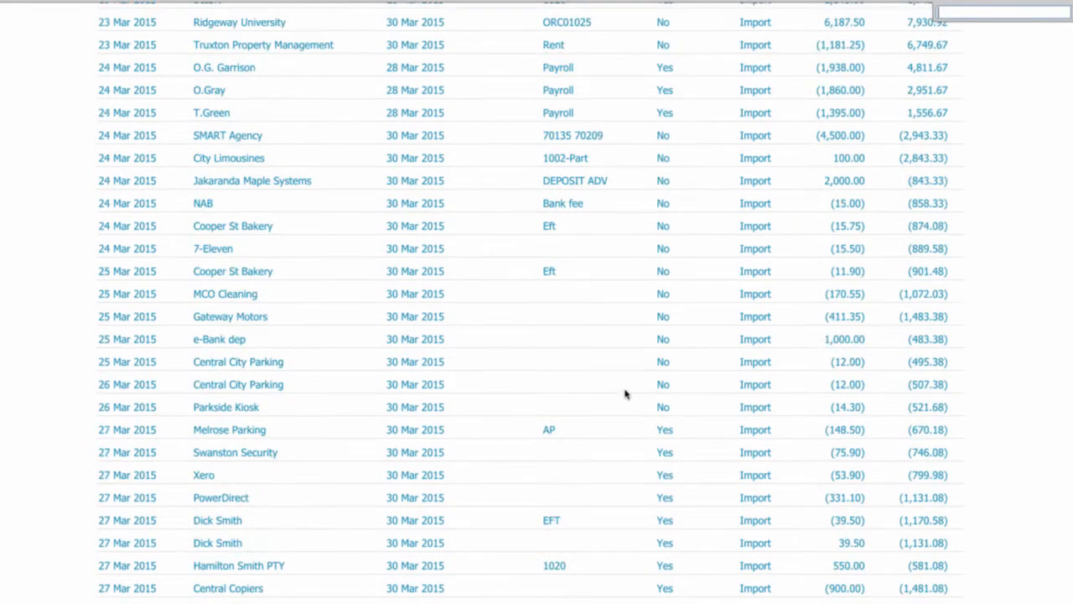
scroll(625, 394, "down", 1)
scroll(625, 394, "up", 2)
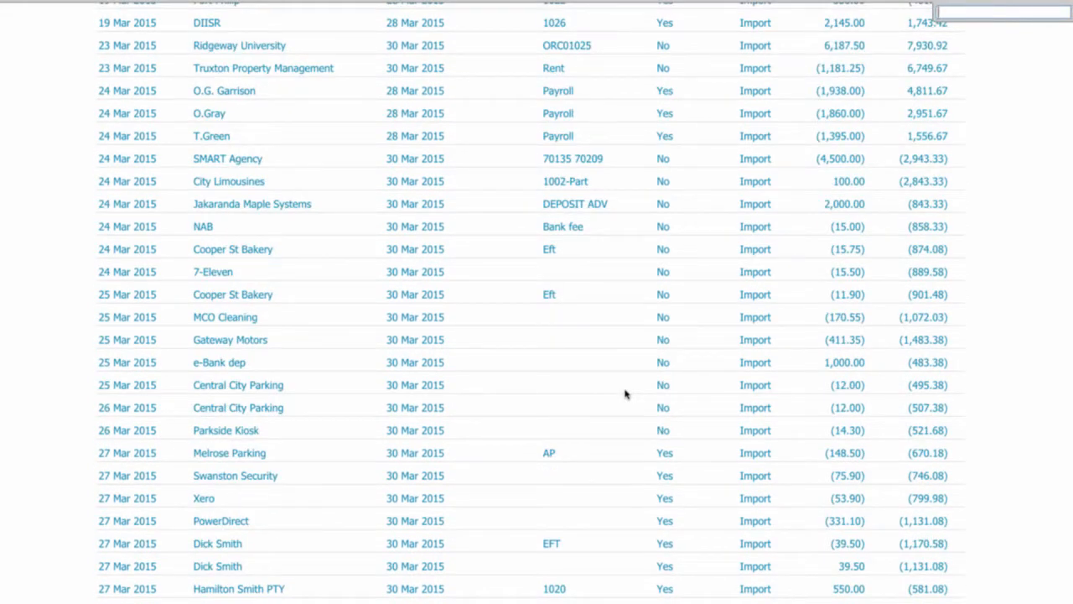
scroll(625, 394, "down", 1)
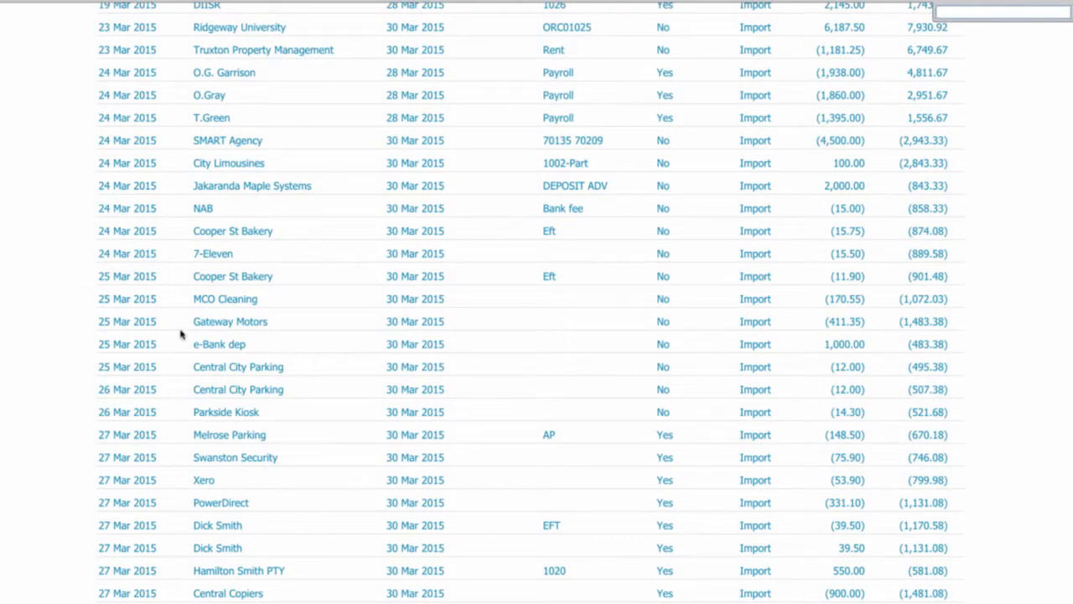
scroll(180, 334, "down", 1)
scroll(181, 336, "up", 10)
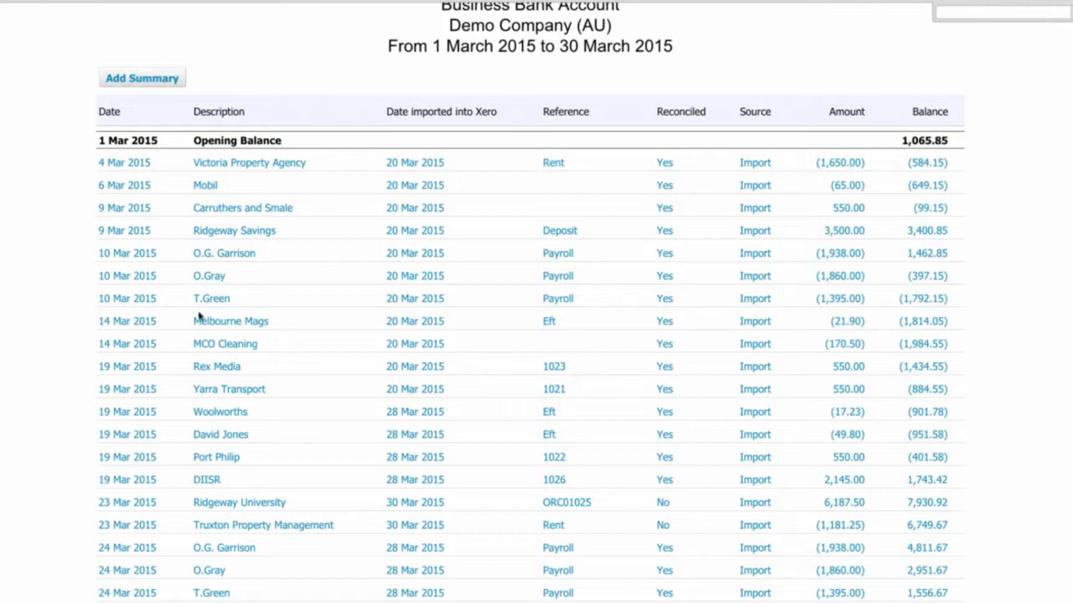
Review the Bank Statement report's account and date range settings together with its early March lines and running balances.
scroll(364, 355, "up", 3)
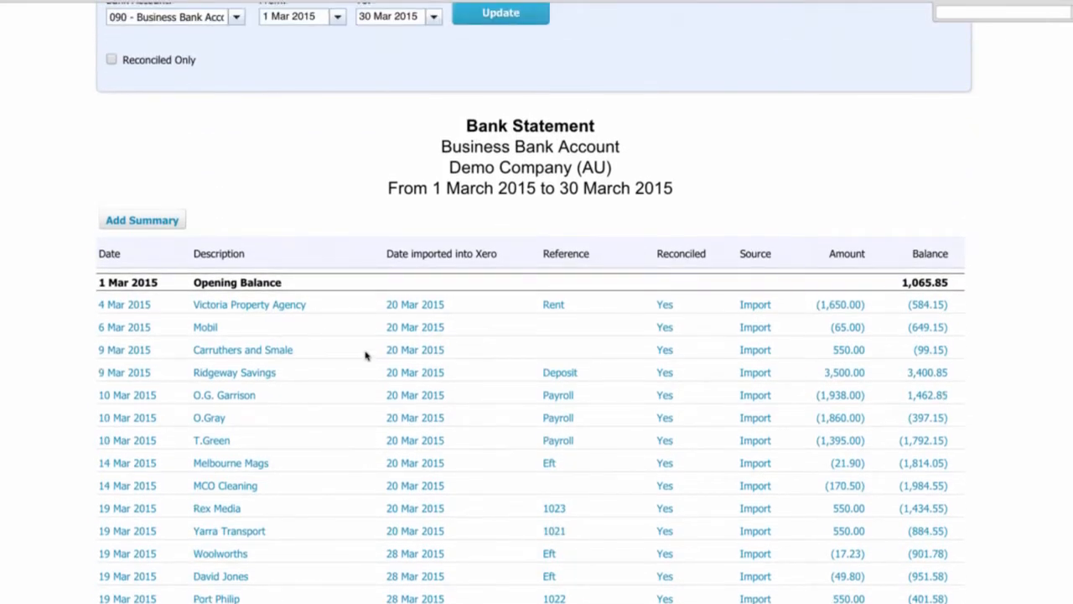
scroll(367, 354, "up", 3)
scroll(369, 279, "up", 1)
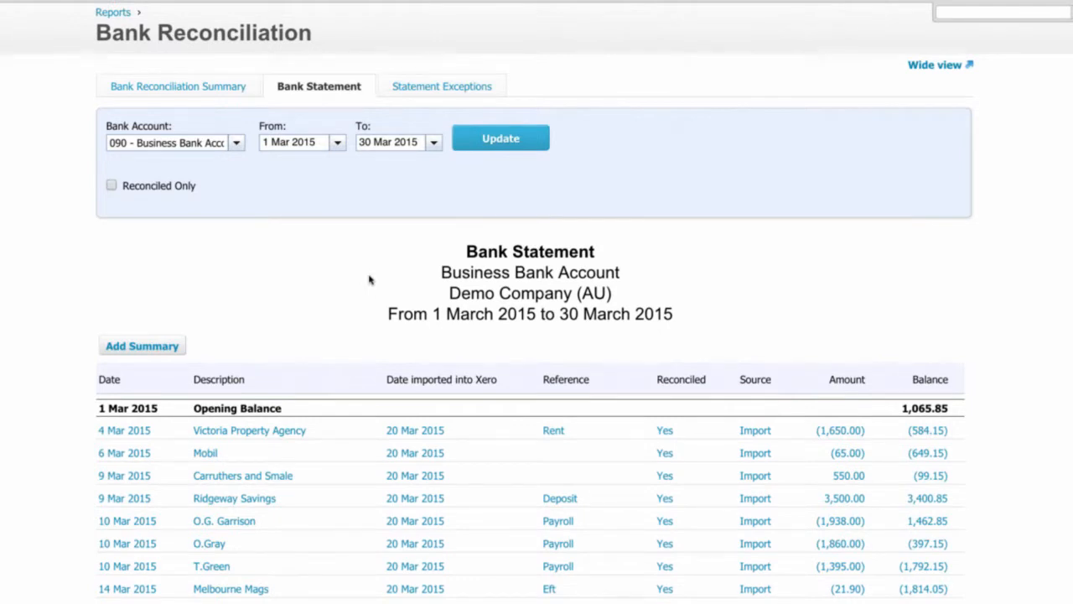
scroll(369, 280, "down", 1)
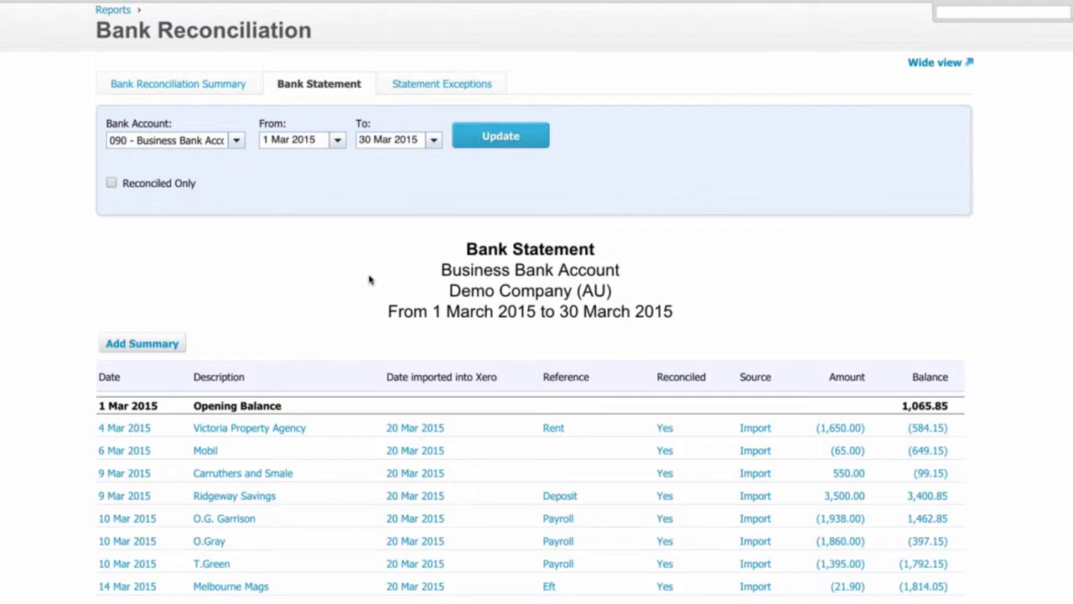
scroll(369, 280, "down", 1)
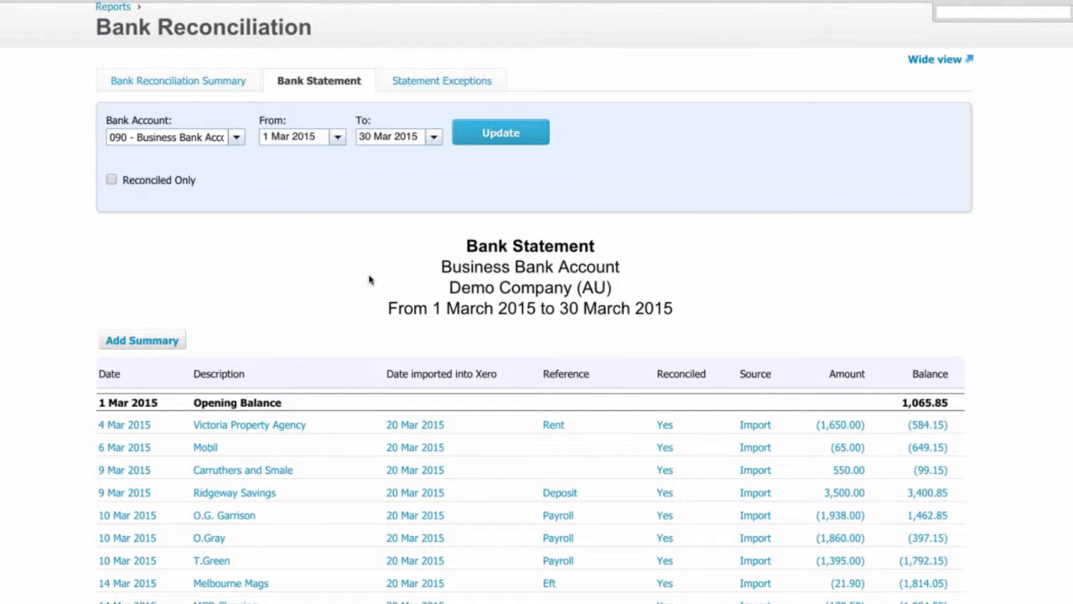
scroll(368, 280, "up", 2)
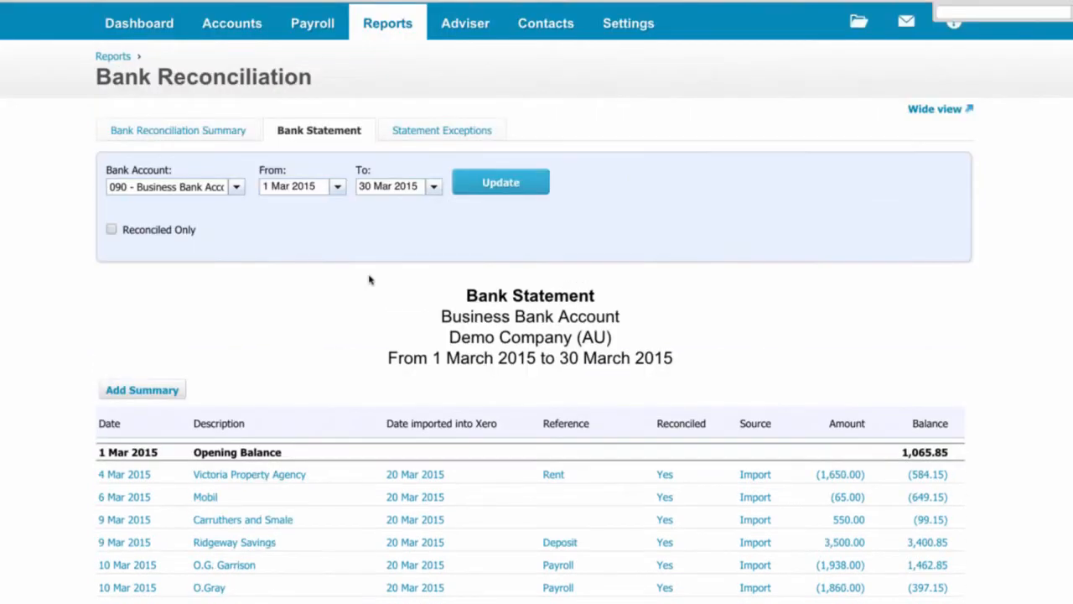
scroll(369, 279, "down", 2)
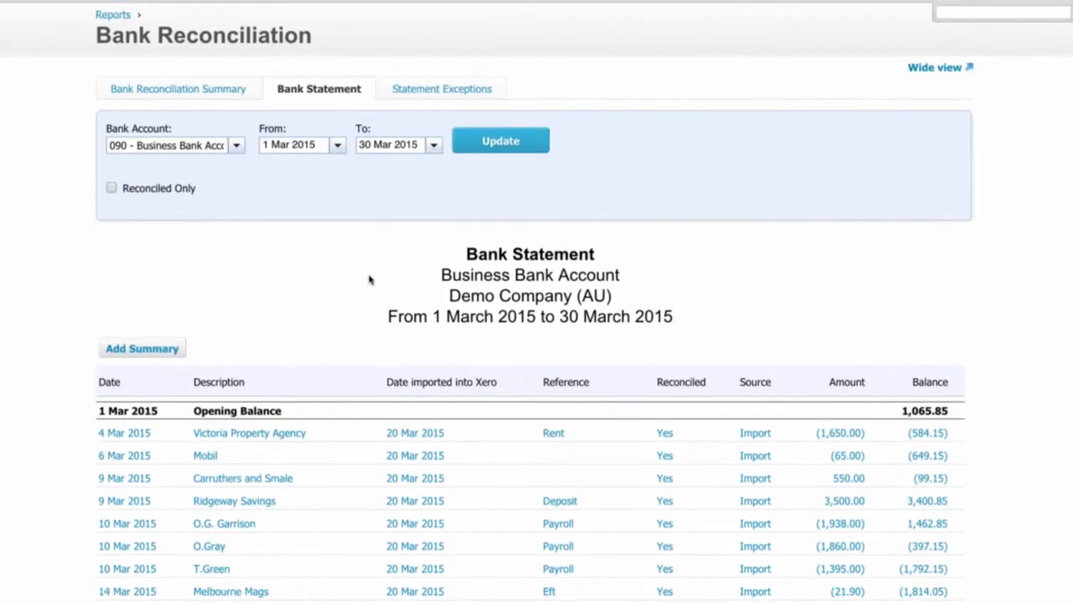
scroll(369, 280, "down", 2)
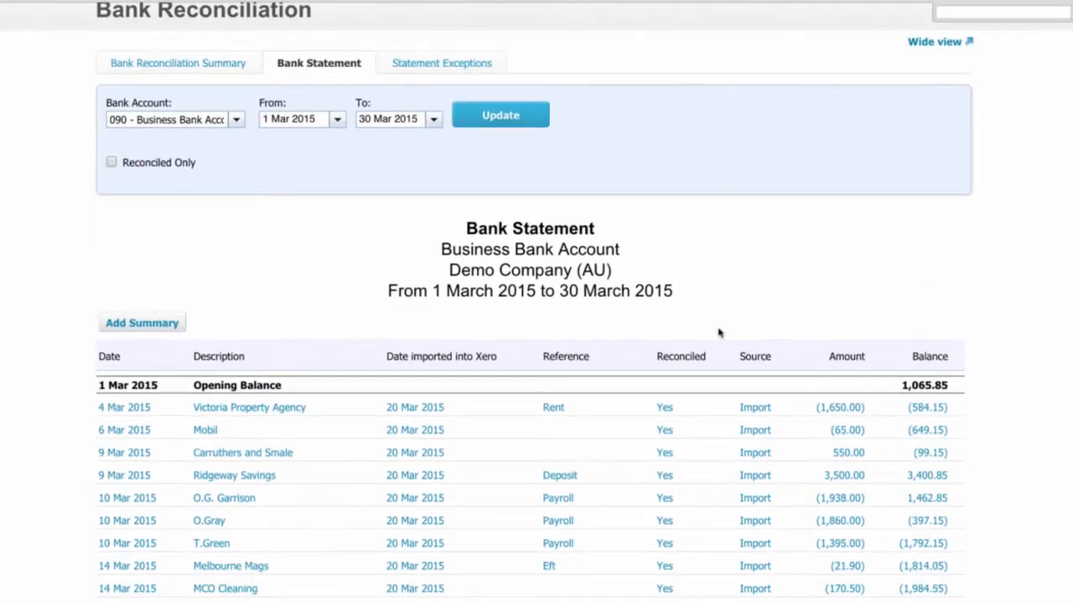
scroll(773, 386, "down", 2)
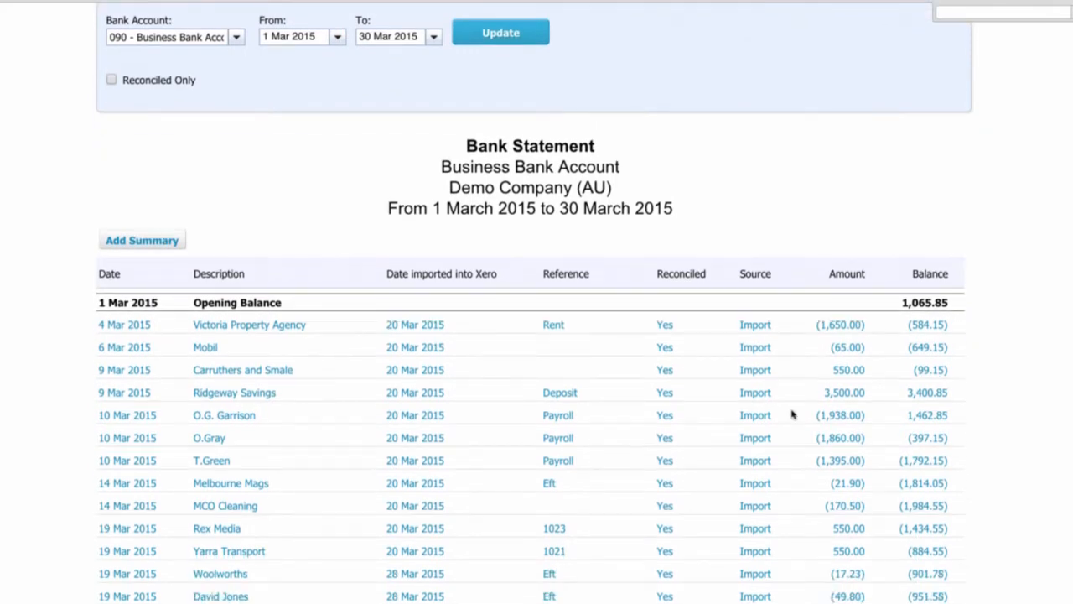
scroll(791, 413, "up", 2)
scroll(793, 414, "down", 5)
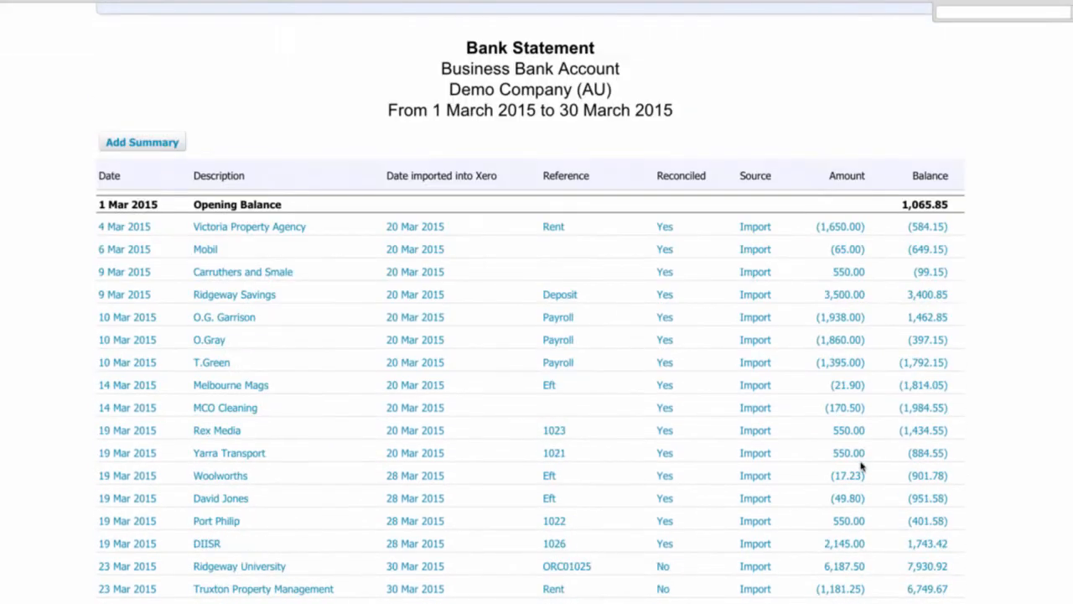
scroll(861, 466, "up", 2)
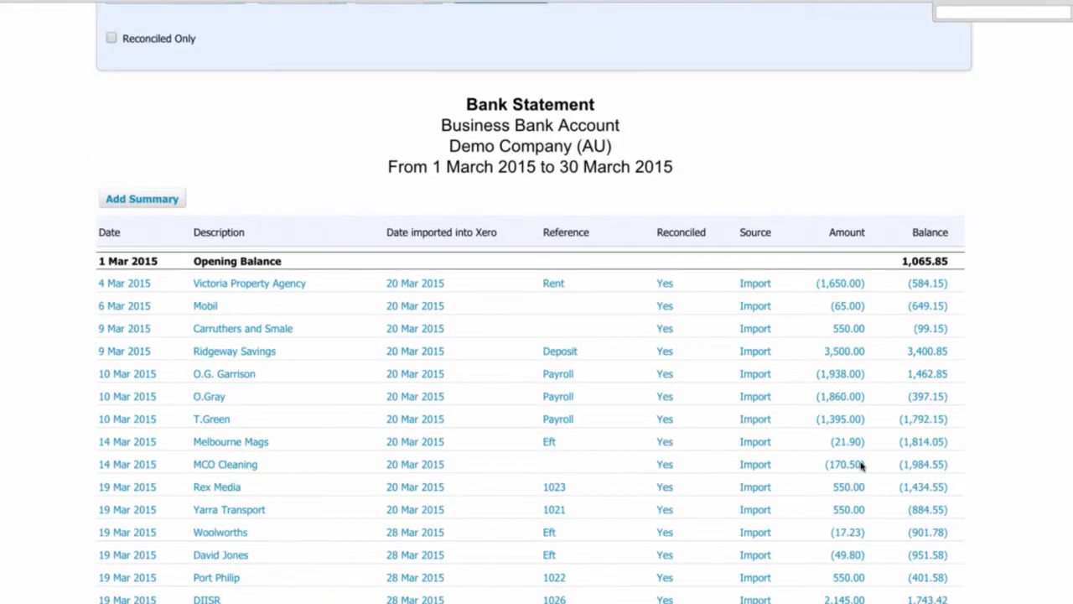
scroll(861, 466, "up", 2)
scroll(643, 244, "up", 3)
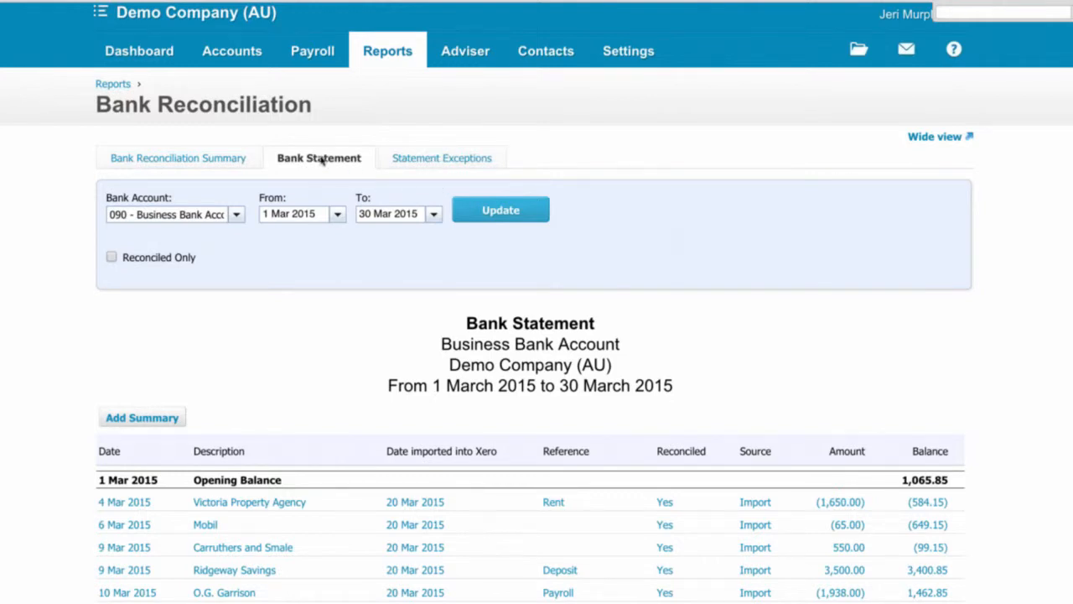
scroll(322, 192, "down", 1)
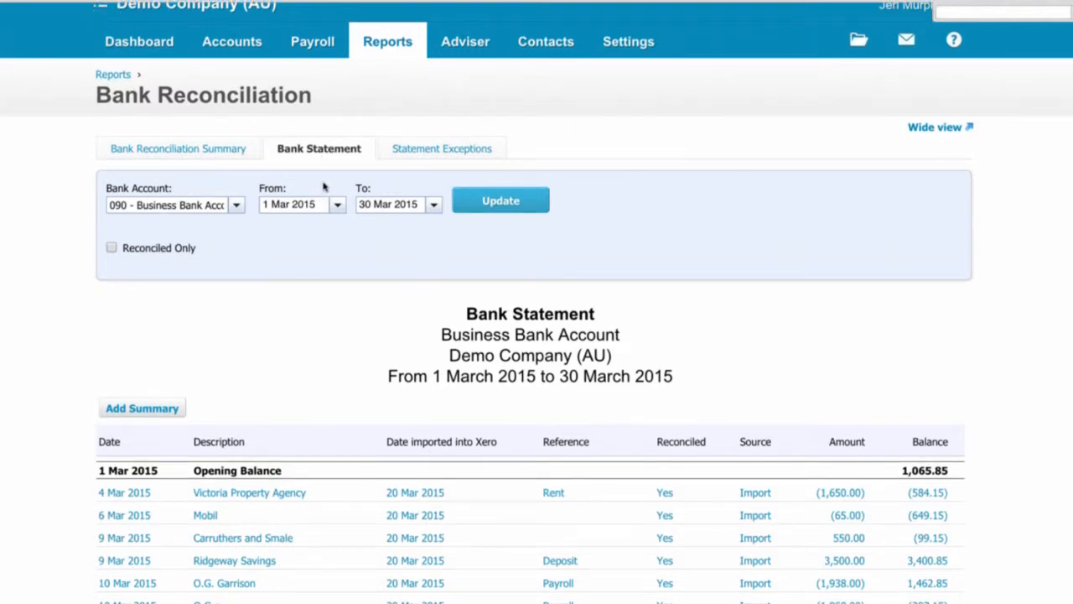
scroll(323, 186, "down", 1)
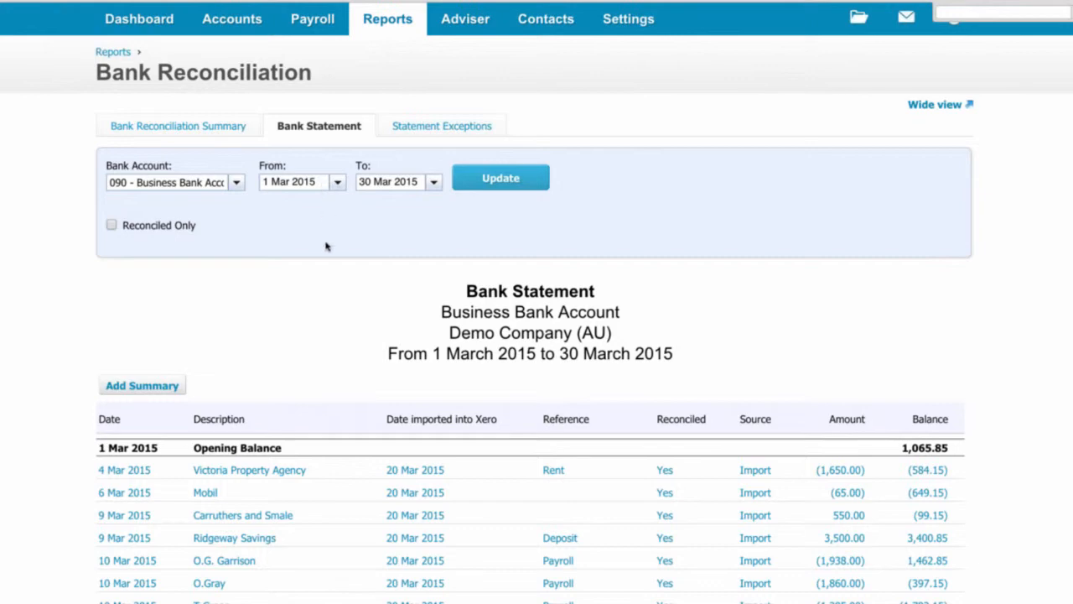
Go back to the dashboard and open the Business Bank Account's transactions.
scroll(284, 176, "up", 2)
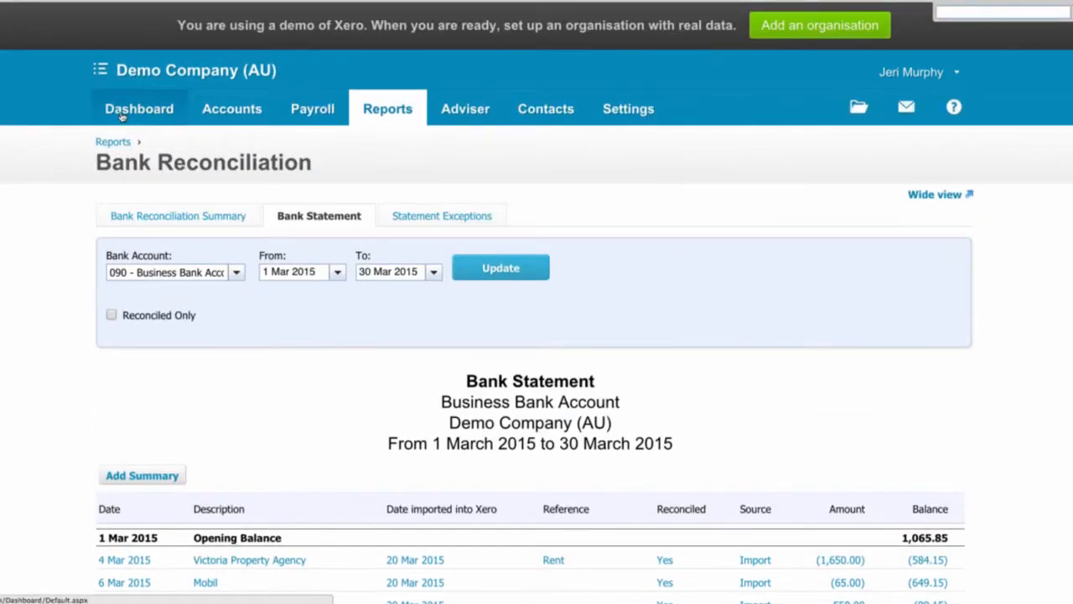
left_click(122, 116)
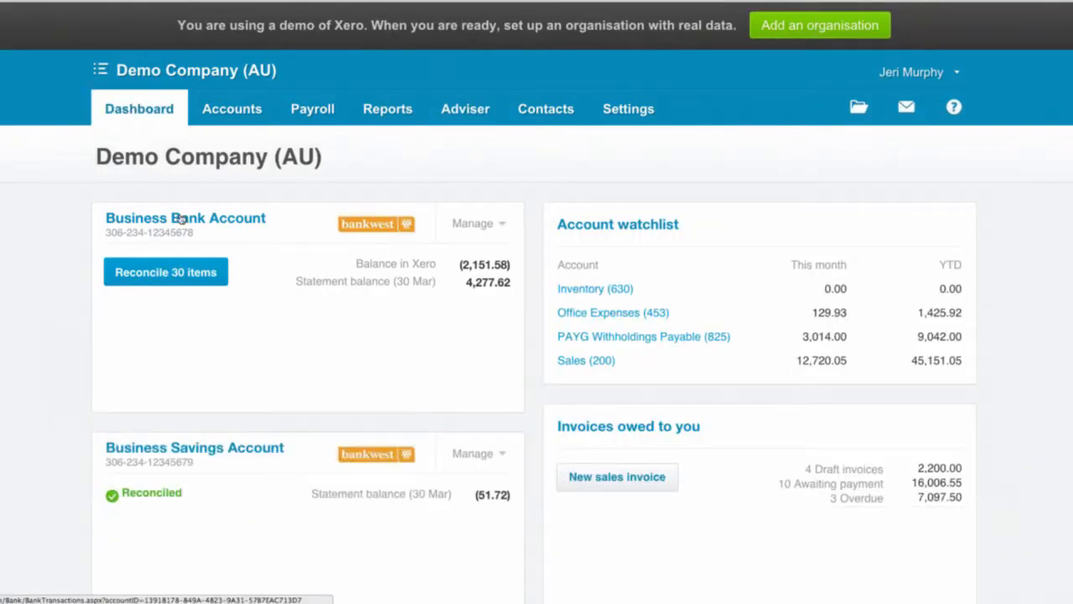
left_click(162, 224)
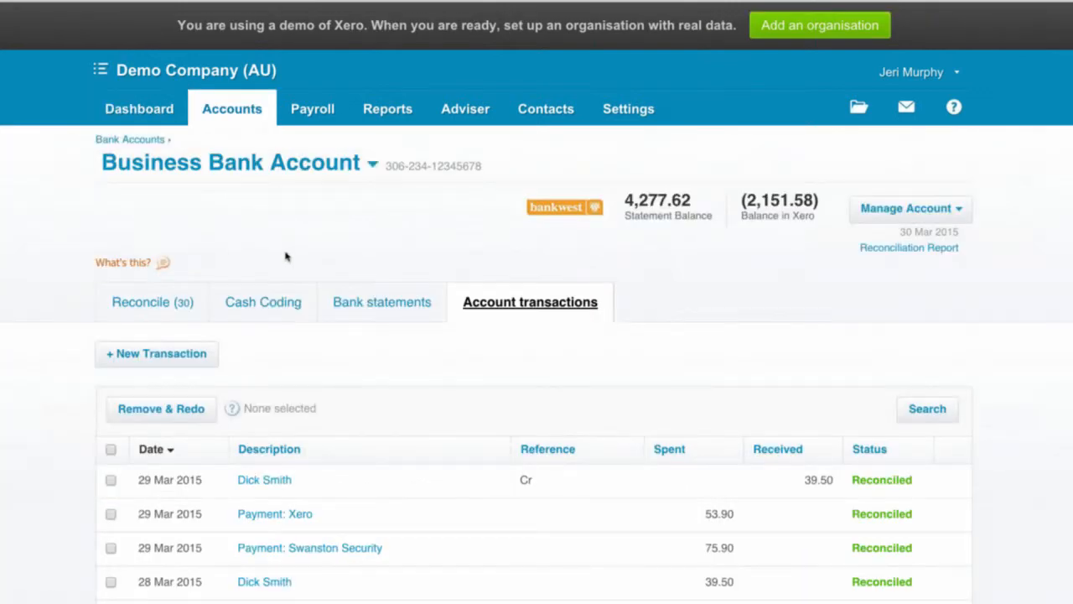
Sort the account transactions by status with unreconciled items first and review the list.
scroll(288, 254, "down", 3)
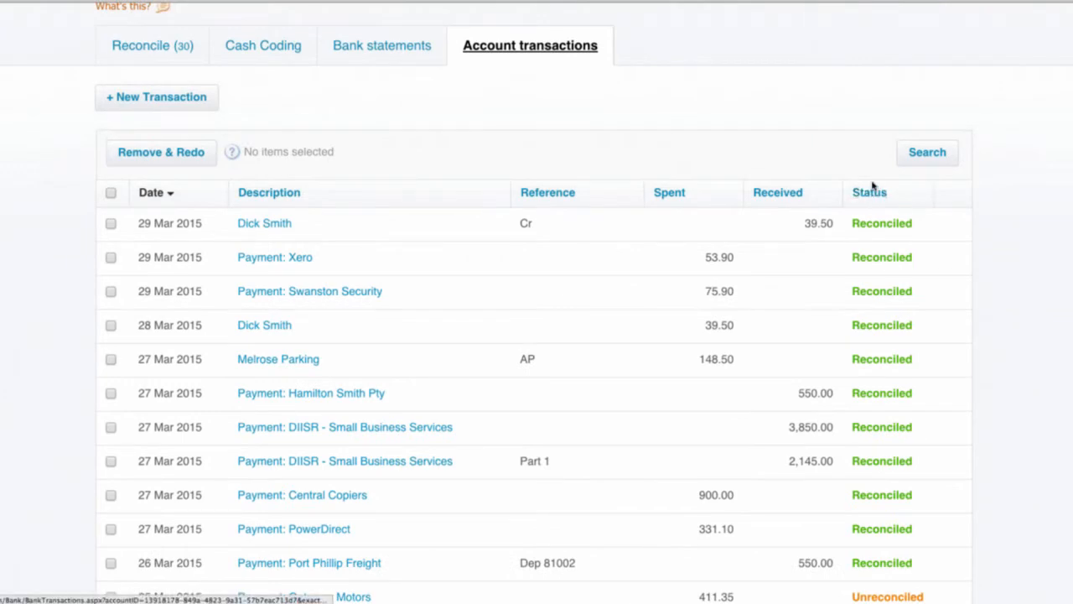
left_click(872, 194)
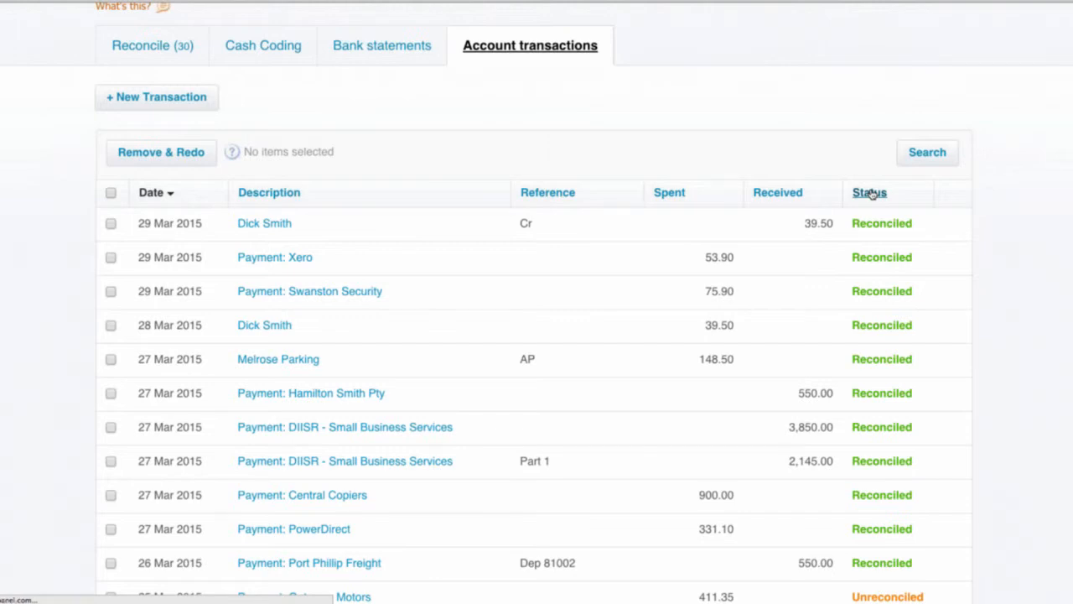
scroll(884, 335, "down", 3)
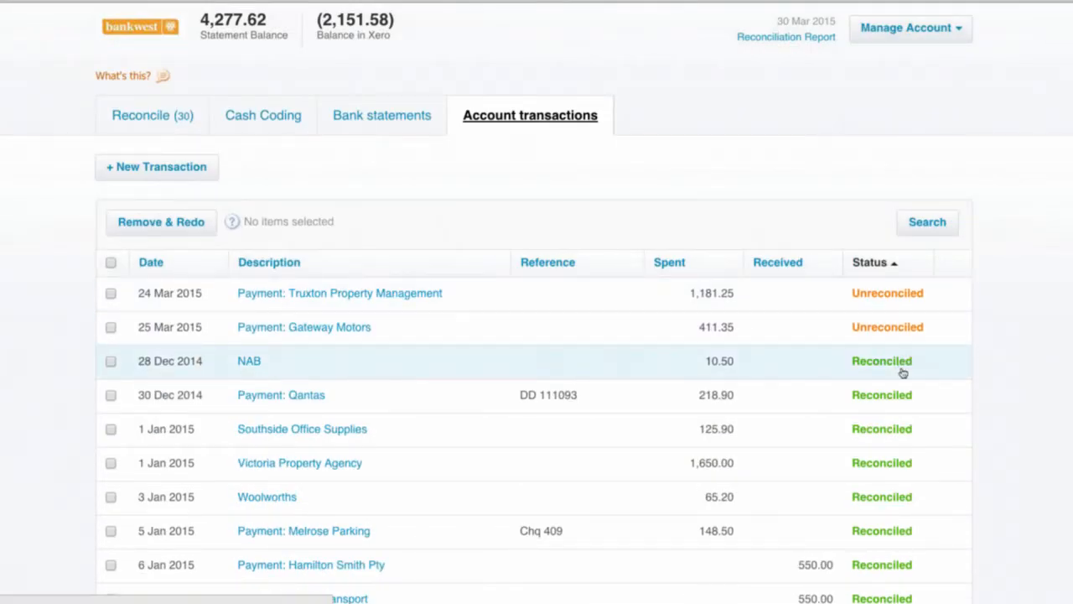
scroll(903, 374, "down", 1)
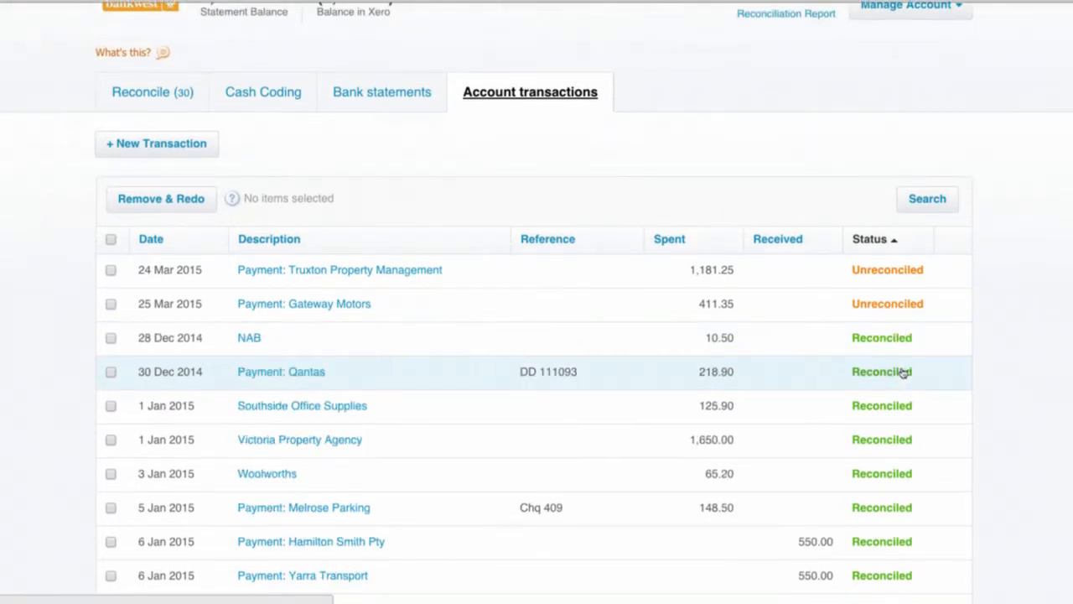
scroll(888, 366, "down", 1)
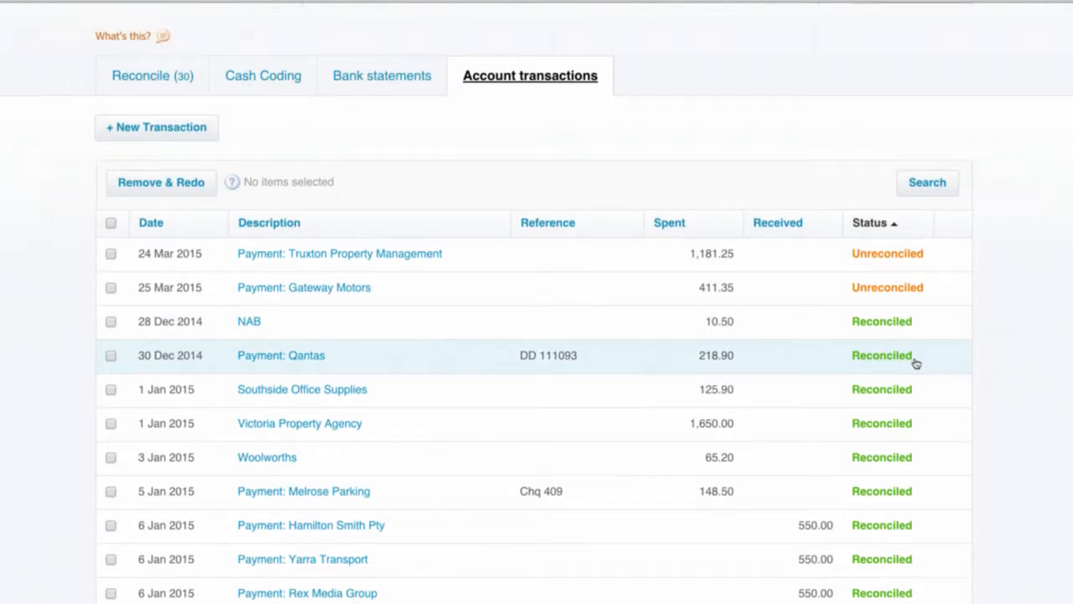
scroll(917, 363, "down", 1)
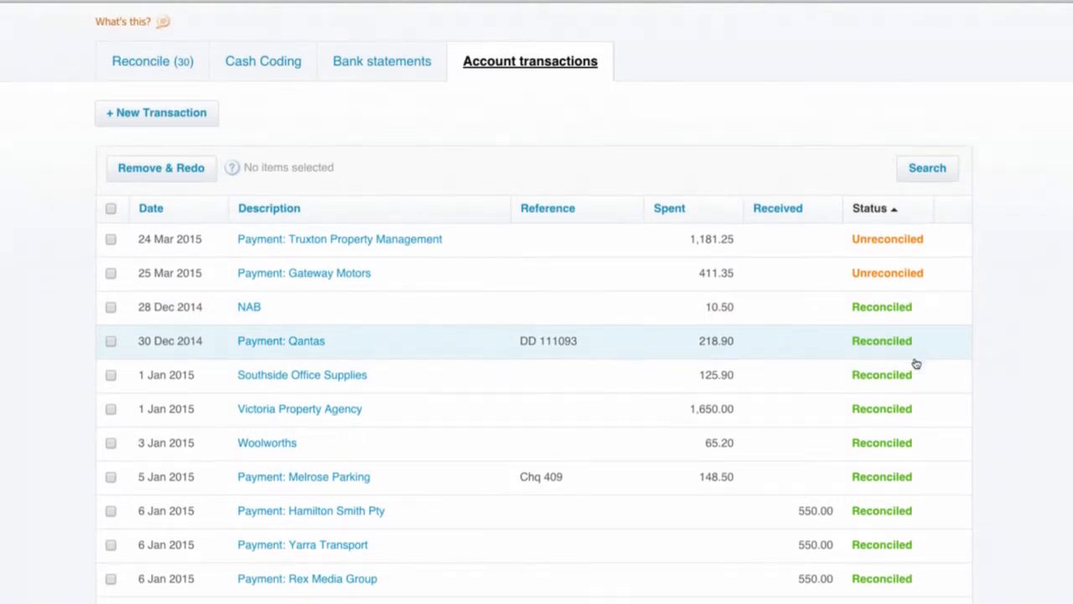
scroll(914, 364, "down", 1)
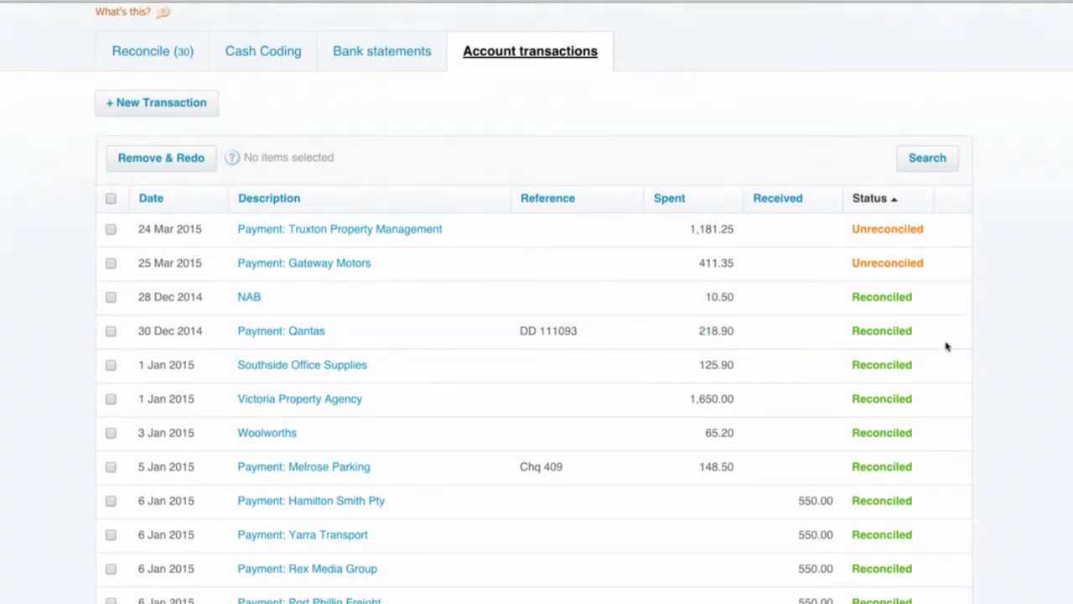